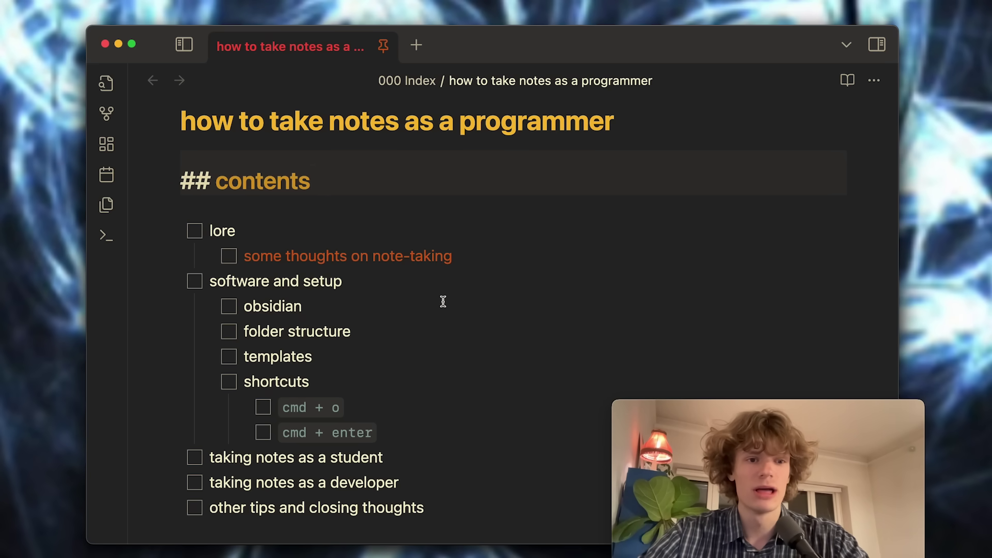
# Step: Drag-select the index's contents checklist to reveal its markdown source
pyautogui.scroll(-1, 443, 302)
pyautogui.click(502, 486)
pyautogui.moveTo(502, 485); pyautogui.dragTo(332, 174)
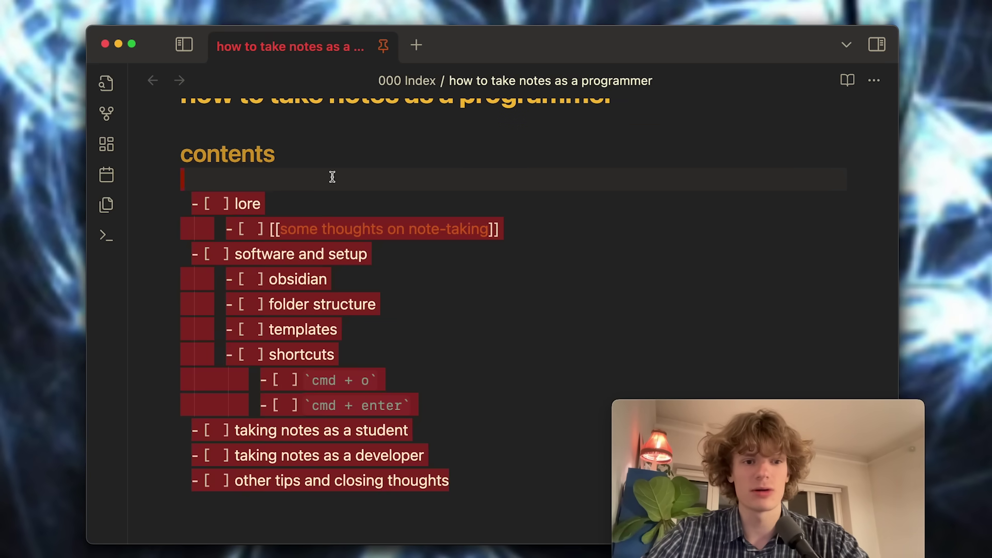
pyautogui.click(335, 176)
pyautogui.scroll(1, 450, 188)
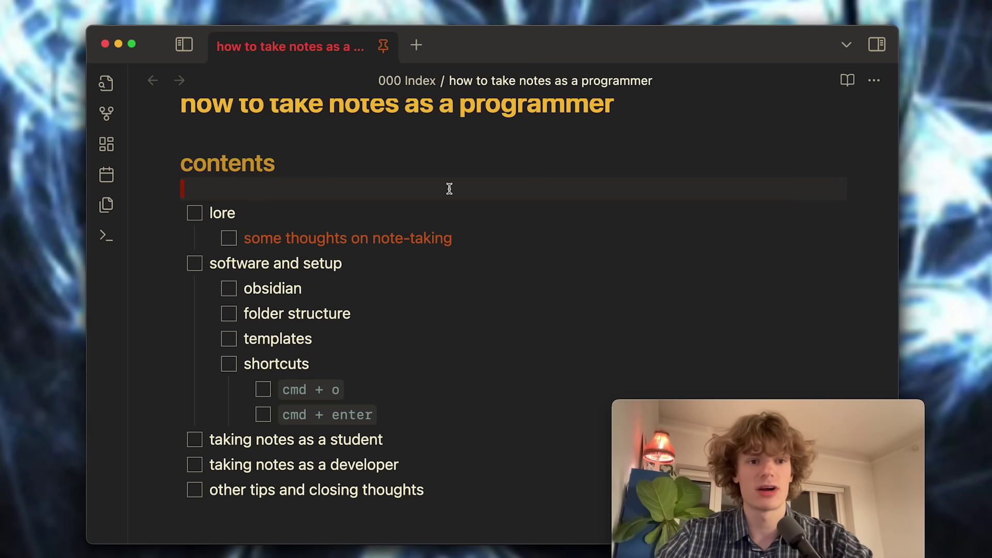
# Step: Open the [[some thoughts on note-taking]] link from the checklist in a new tab
pyautogui.press('Down')
pyautogui.press('Down')
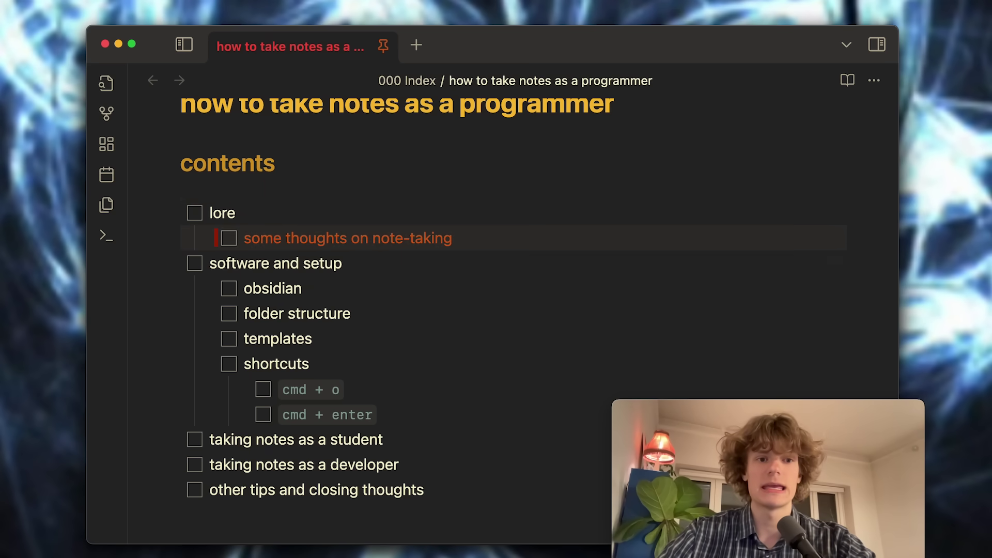
pyautogui.press('Up')
pyautogui.press('Up')
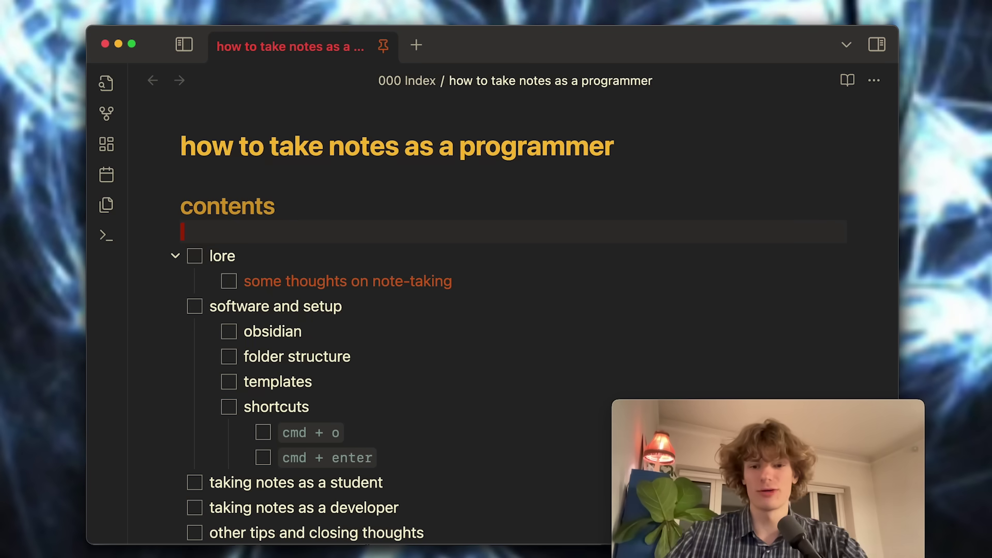
pyautogui.press('Down')
pyautogui.press('Down')
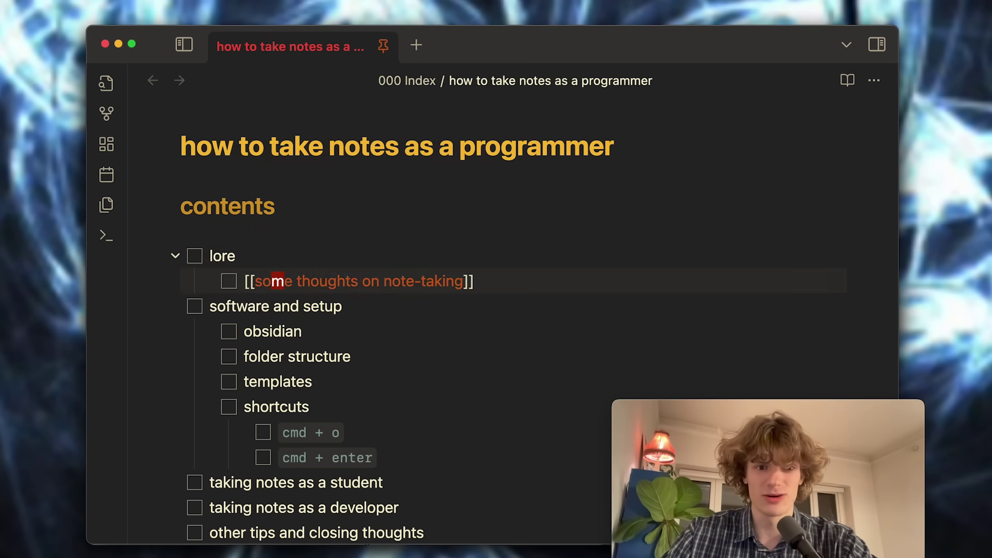
pyautogui.press('super+Return')
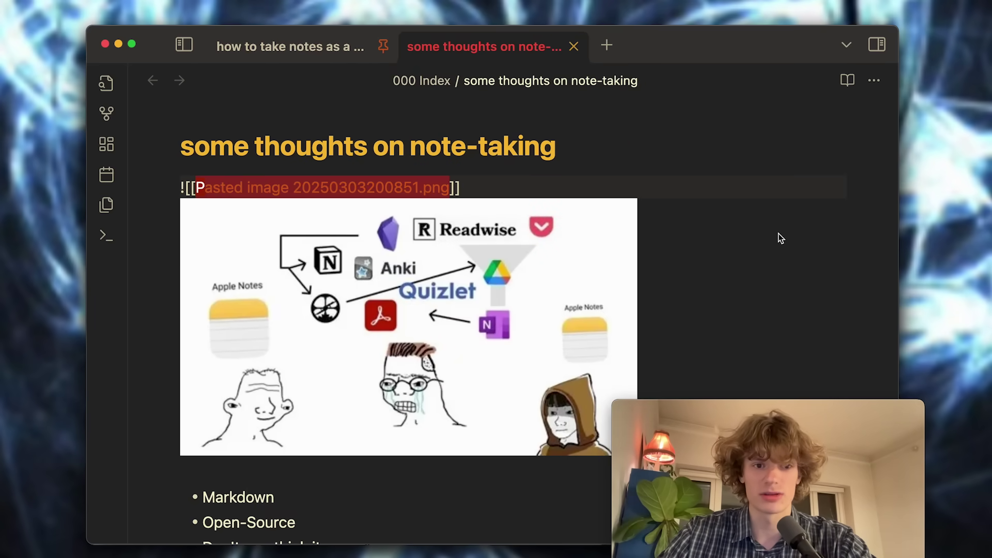
# Step: Cut the 'Don't overthink it' bullet and paste it above 'Markdown' at the top of the list
pyautogui.scroll(-3, 778, 234)
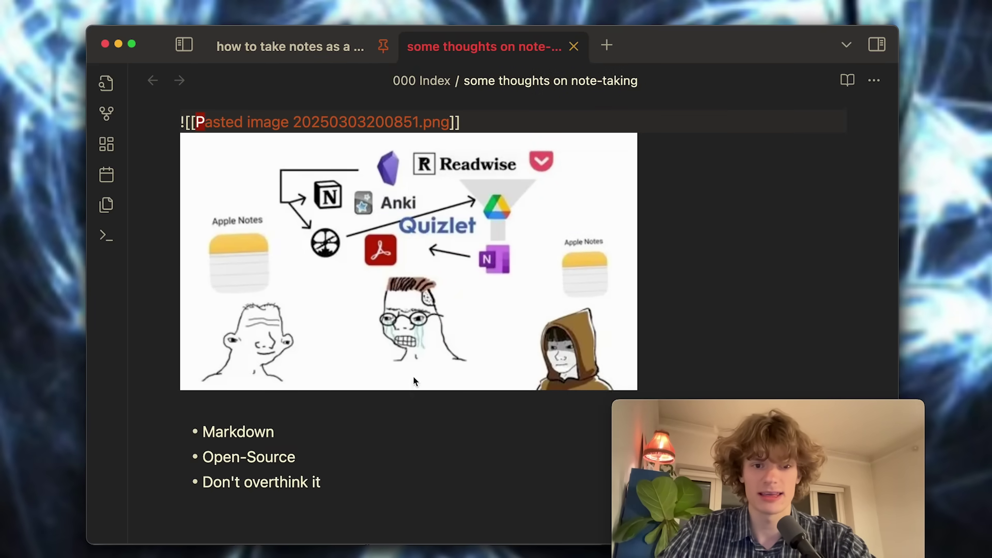
pyautogui.click(414, 412)
pyautogui.scroll(1, 414, 414)
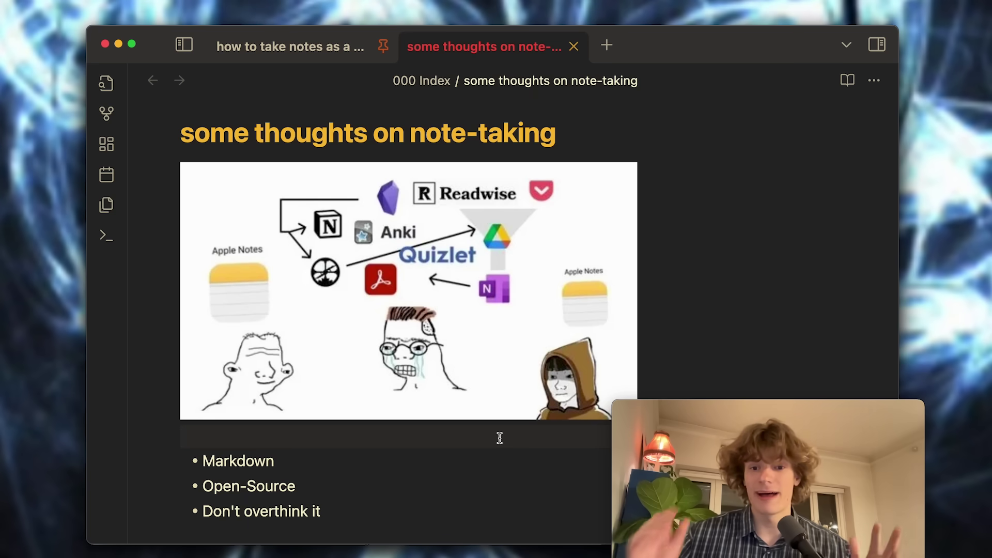
pyautogui.press('Down')
pyautogui.press('Down')
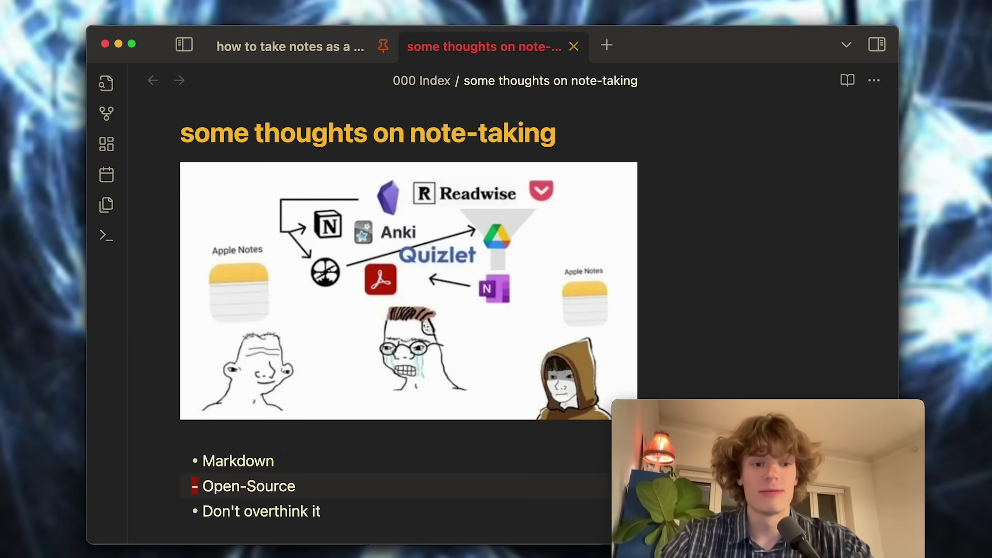
pyautogui.press('Down')
pyautogui.press('super+x')
pyautogui.press('Up')
pyautogui.press('super+v')
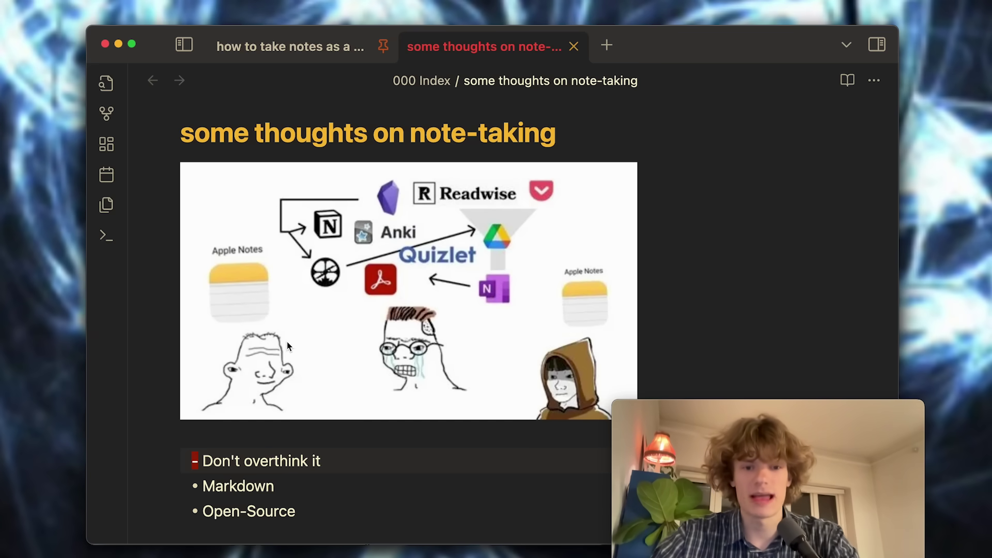
pyautogui.scroll(-2, 336, 351)
pyautogui.press('super+shift+4')
# Step: Screenshot the area around the Obsidian logo in the embedded diagram
pyautogui.moveTo(186, 227); pyautogui.dragTo(357, 409)
pyautogui.scroll(3, 318, 401)
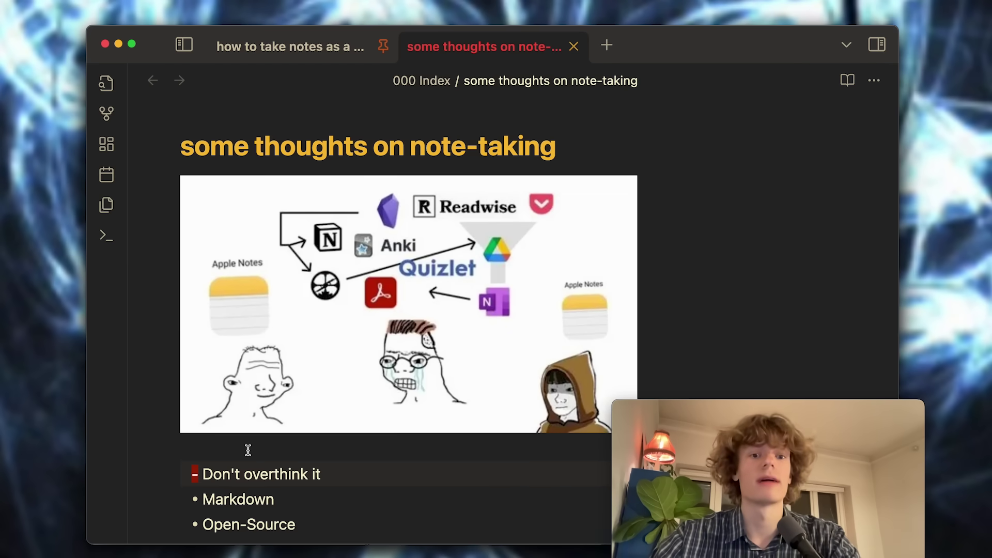
pyautogui.scroll(-1, 248, 450)
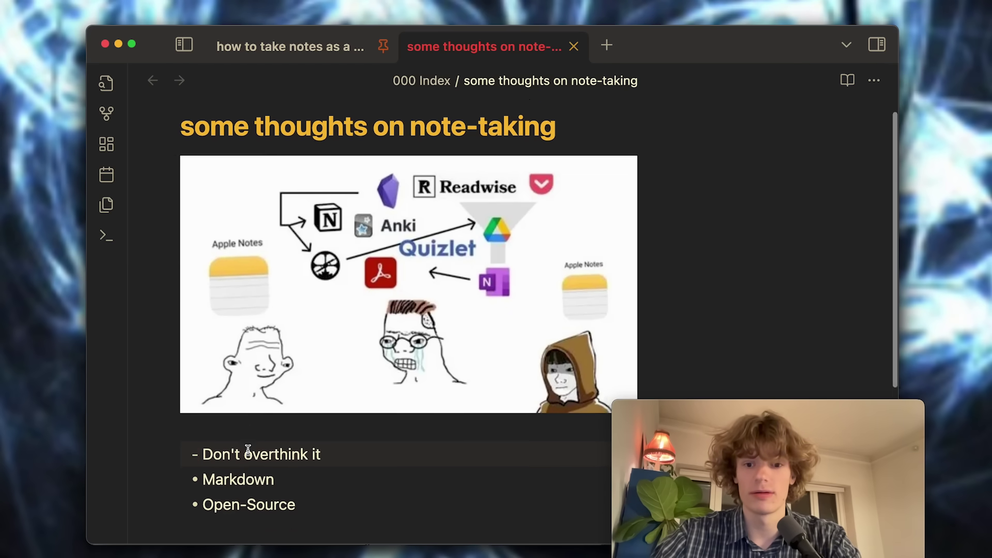
pyautogui.scroll(-2, 248, 450)
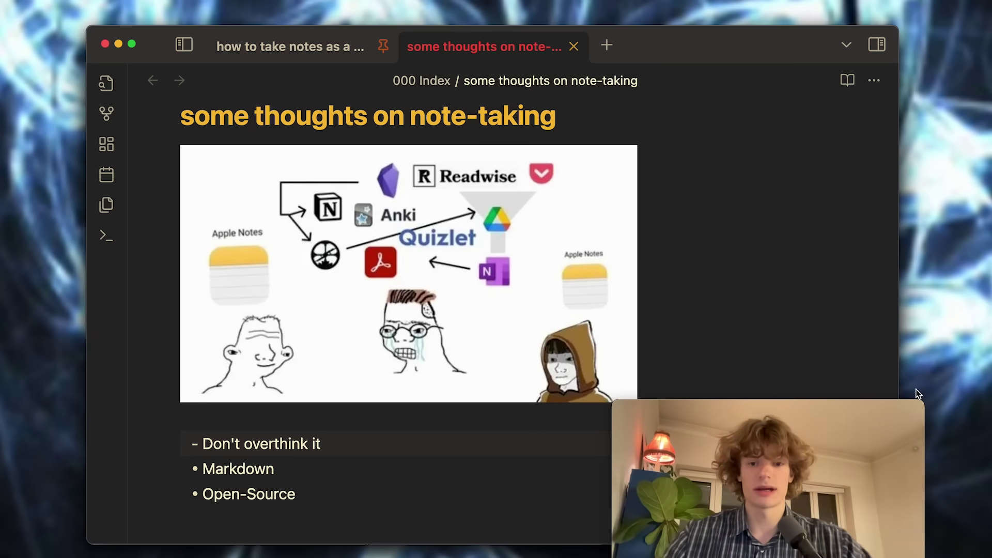
pyautogui.press('super+shift+4')
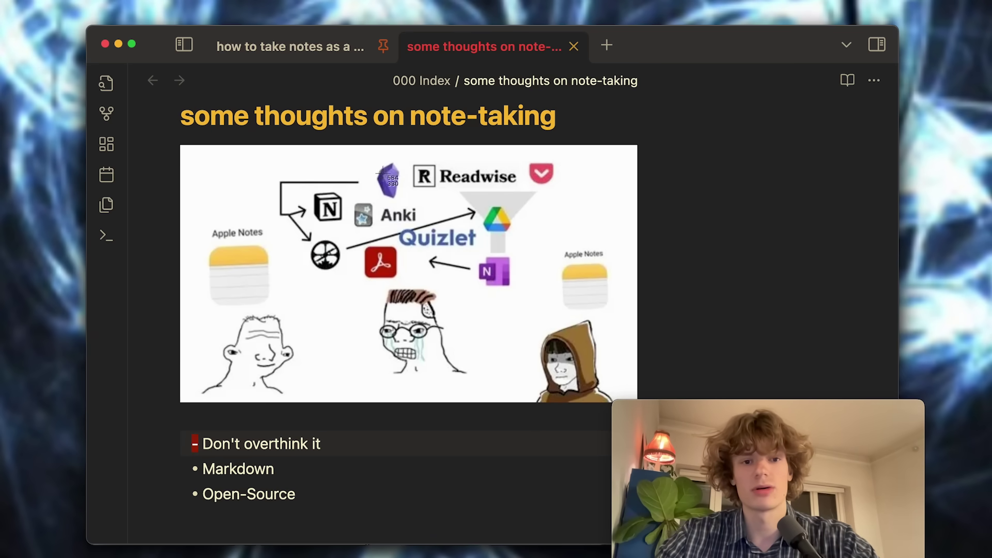
pyautogui.moveTo(371, 159); pyautogui.dragTo(473, 381)
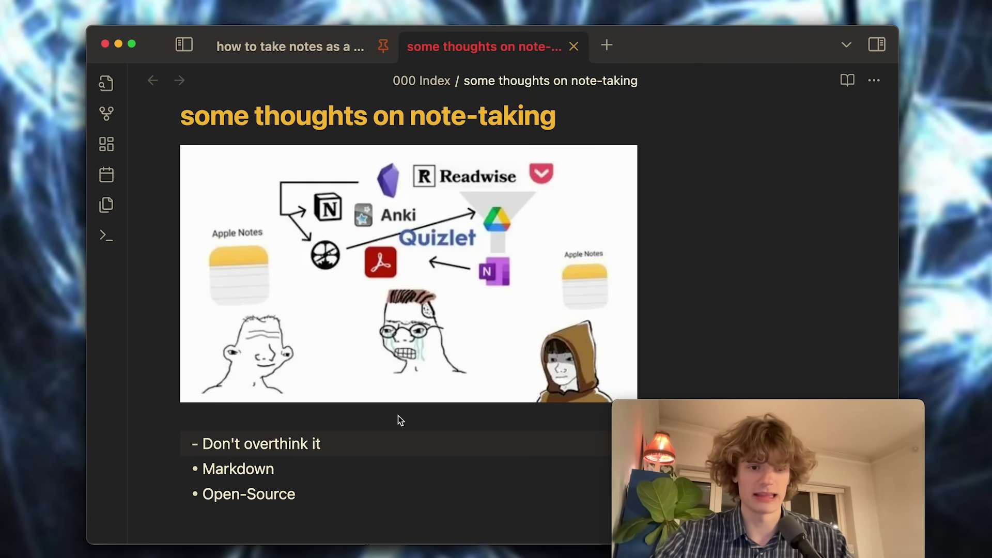
# Step: Add an empty line after 'Don't overthink it' and several blank lines below 'Markdown'
pyautogui.click(343, 441)
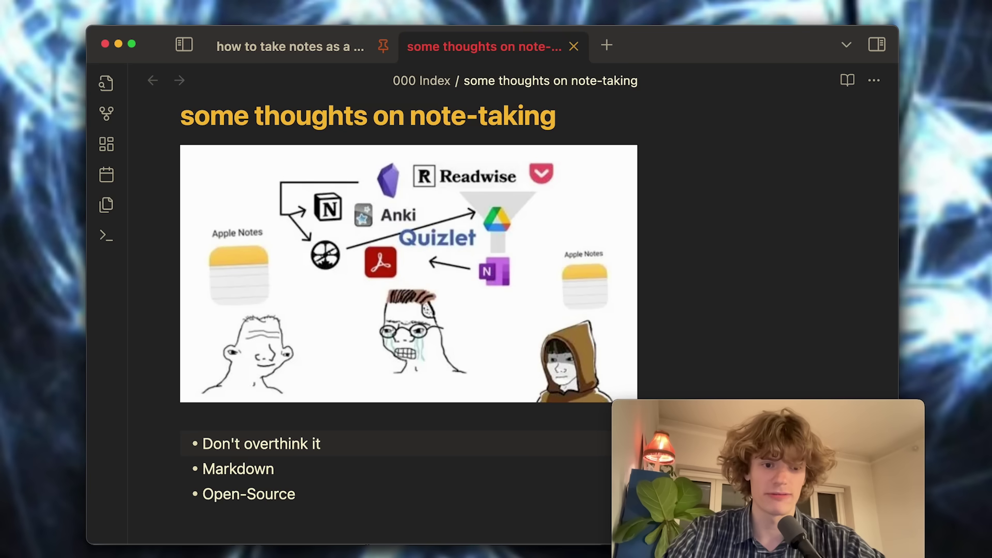
pyautogui.press('Return')
pyautogui.press('Down')
pyautogui.press('Down')
pyautogui.press('Up')
pyautogui.press('Up')
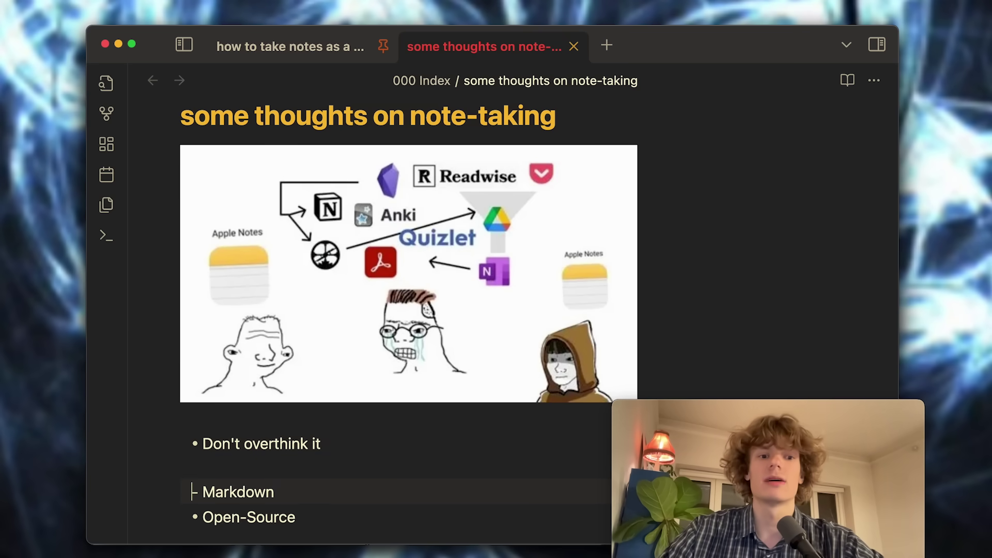
pyautogui.click(307, 488)
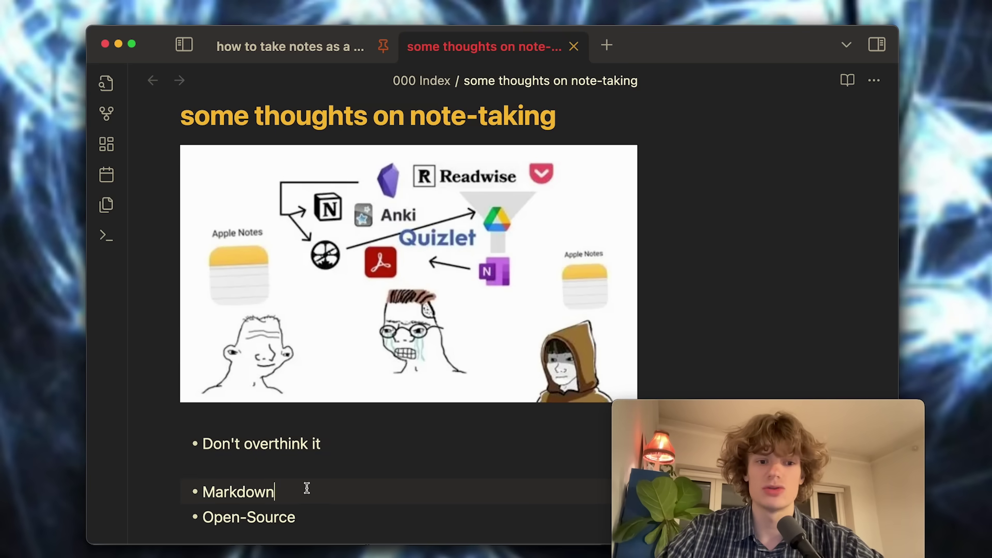
pyautogui.press('Return')
pyautogui.scroll(-5, 893, 341)
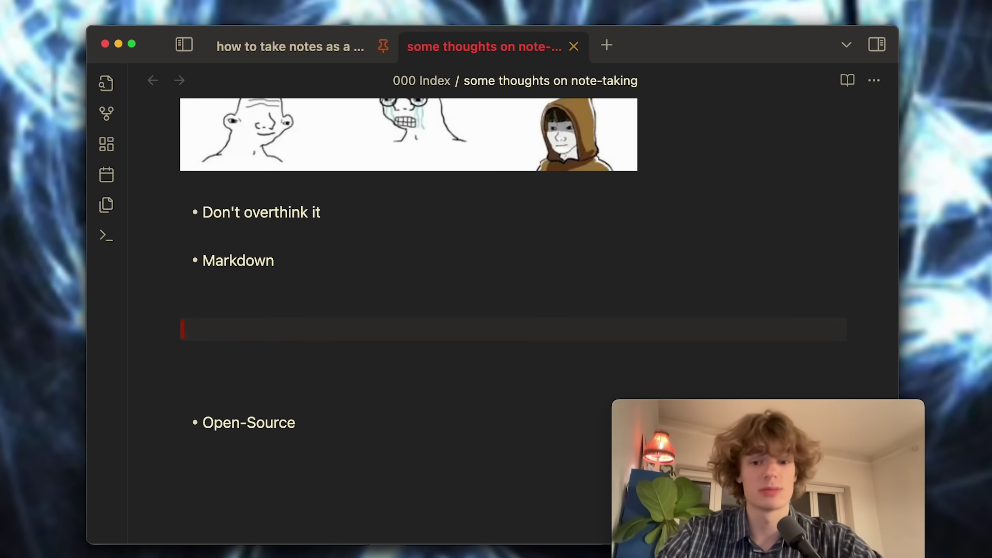
pyautogui.click(310, 348)
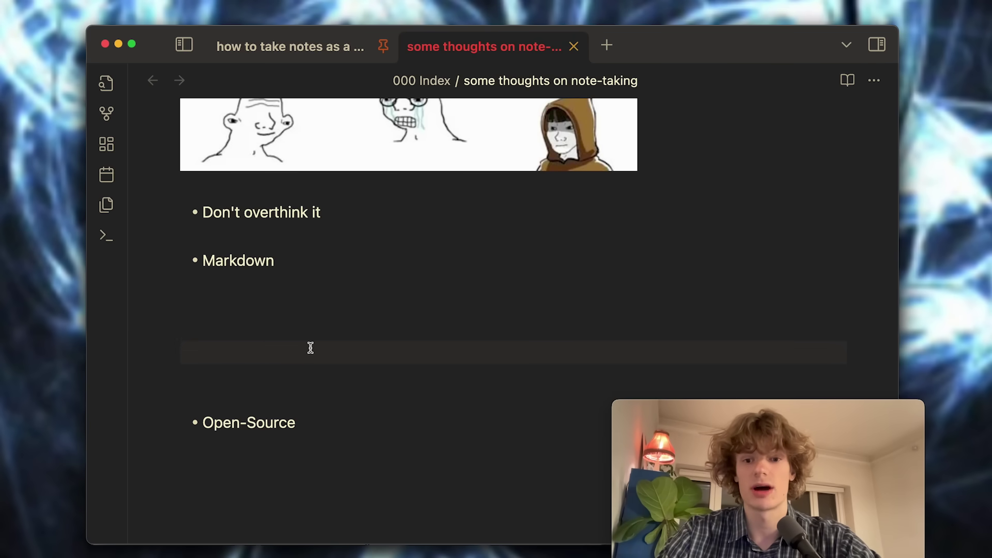
# Step: Type '# this is a heading', '## this is a second heading' and 'this is *bold*' on separate lines
pyautogui.press('Up')
pyautogui.write('#')
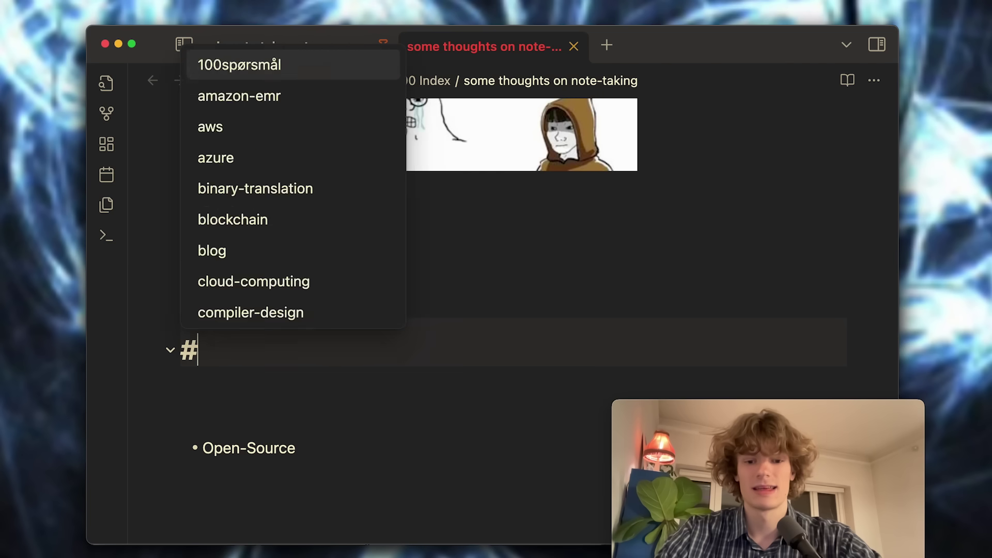
pyautogui.write(' this is a heading')
pyautogui.press('Return')
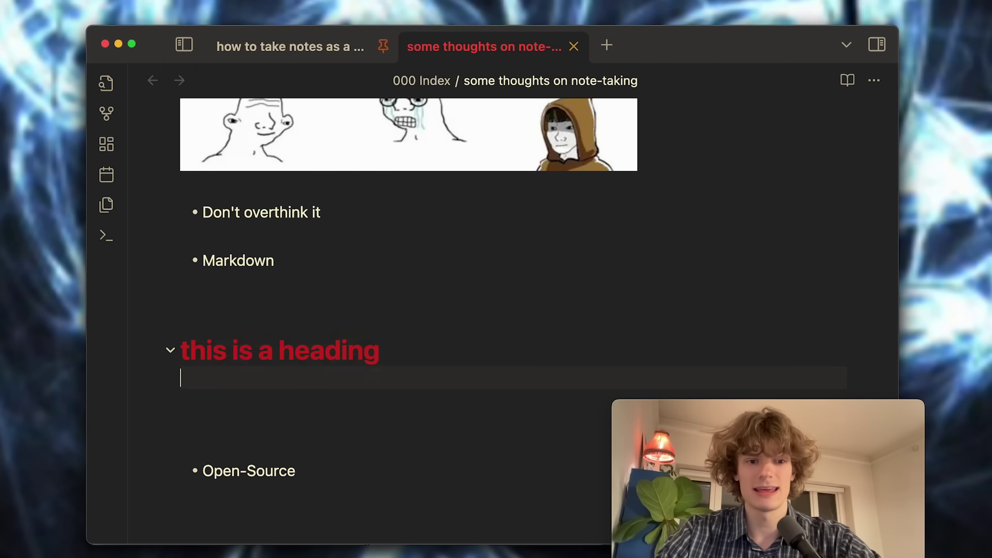
pyautogui.write('## this is a se')
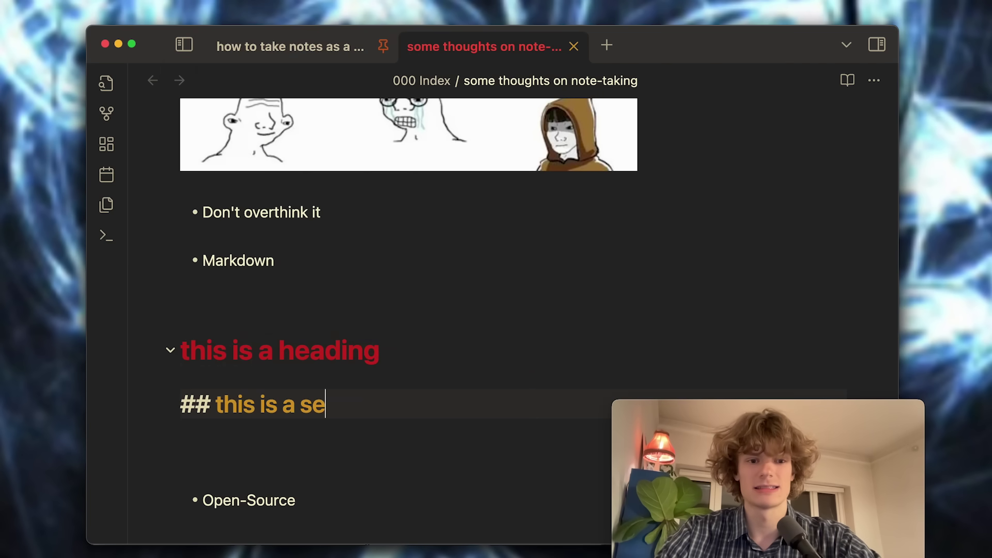
pyautogui.write('cond heading')
pyautogui.press('Return')
pyautogui.press('Return')
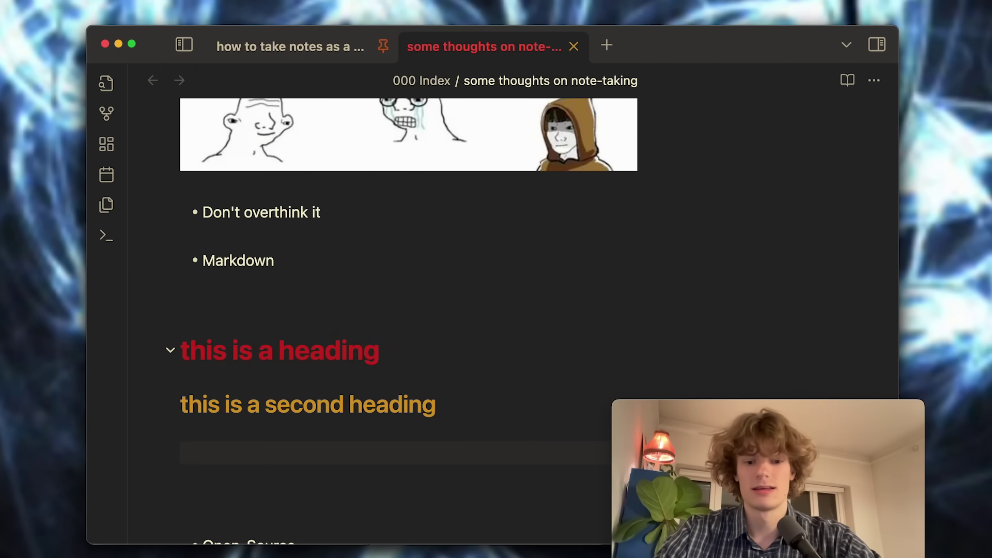
pyautogui.write('this is **bold*')
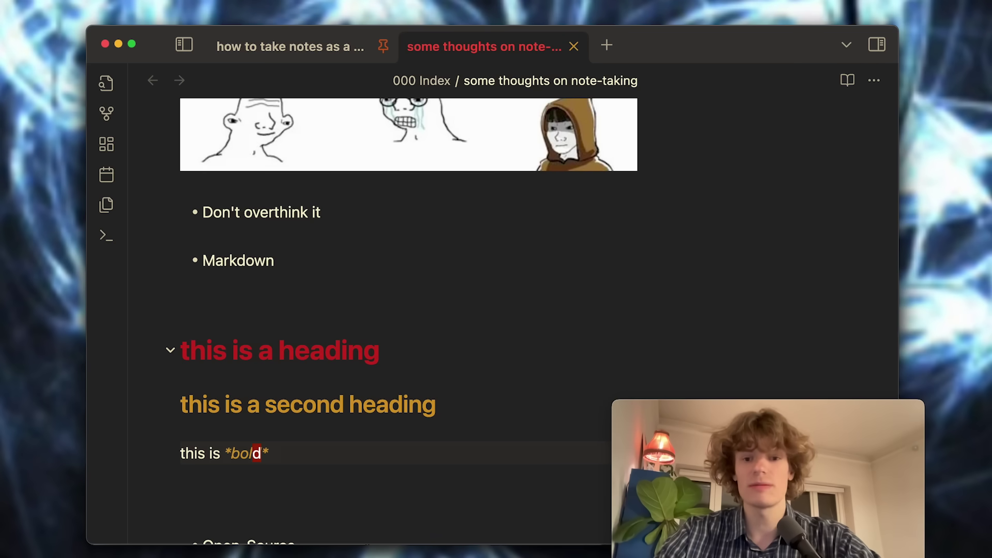
pyautogui.press('Return')
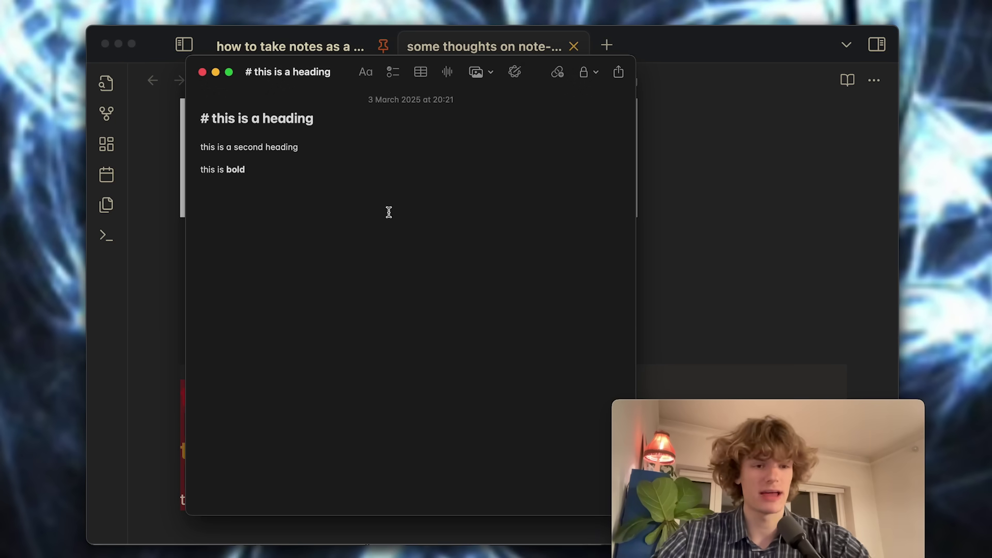
# Step: Select all of the Apple Notes note's text, then switch back to Obsidian
pyautogui.moveTo(387, 212); pyautogui.dragTo(255, 101)
pyautogui.click(303, 184)
pyautogui.moveTo(303, 184); pyautogui.dragTo(287, 34)
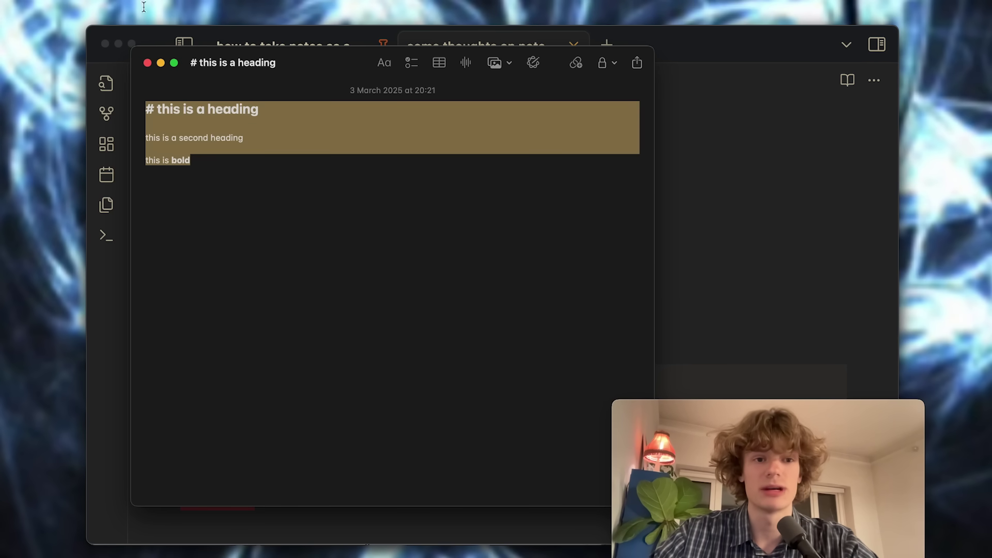
pyautogui.press('super+Tab')
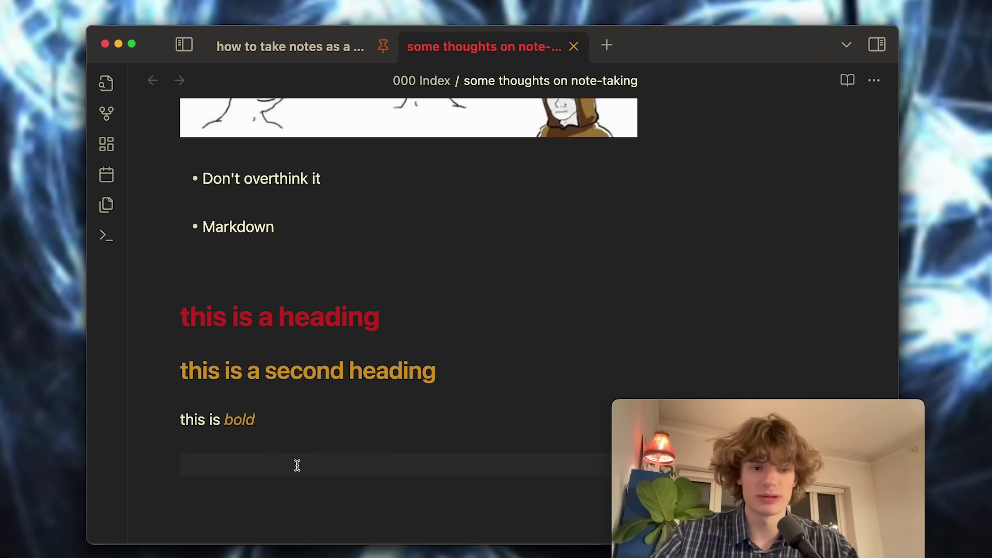
# Step: Delete the example heading and bold lines and the extra empty lines below 'Markdown'
pyautogui.moveTo(320, 460); pyautogui.dragTo(235, 253)
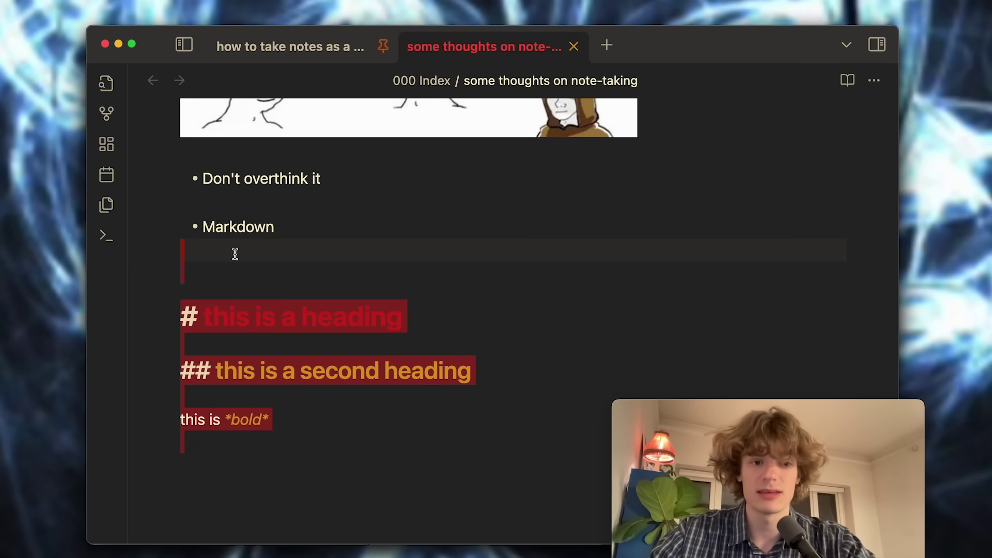
pyautogui.press('BackSpace')
pyautogui.press('Delete')
pyautogui.press('Delete')
pyautogui.press('Delete')
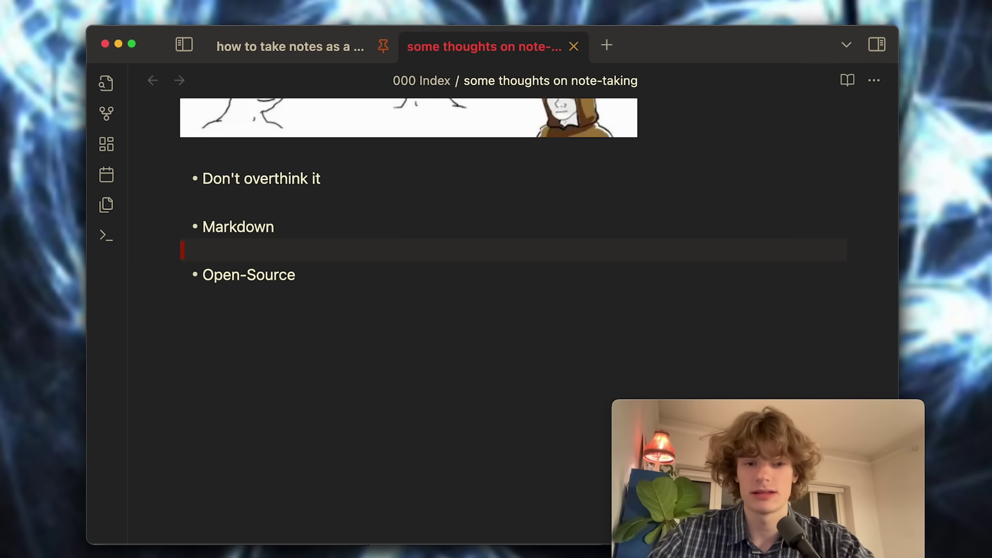
pyautogui.press('Delete')
pyautogui.press('Up')
pyautogui.press('Down')
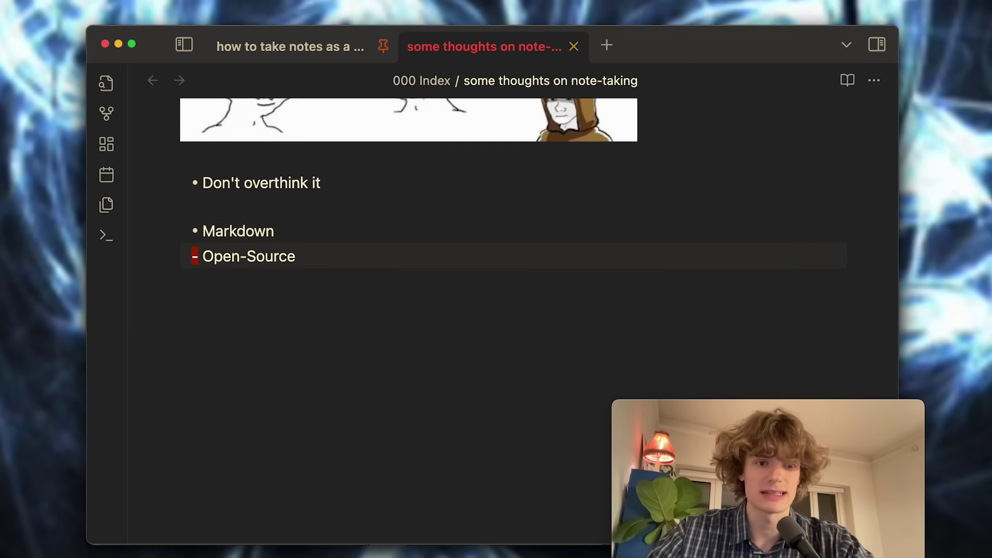
# Step: Insert a blank line between 'Markdown' and 'Open-Source', then screenshot the note window
pyautogui.scroll(3, 354, 337)
pyautogui.click(353, 336)
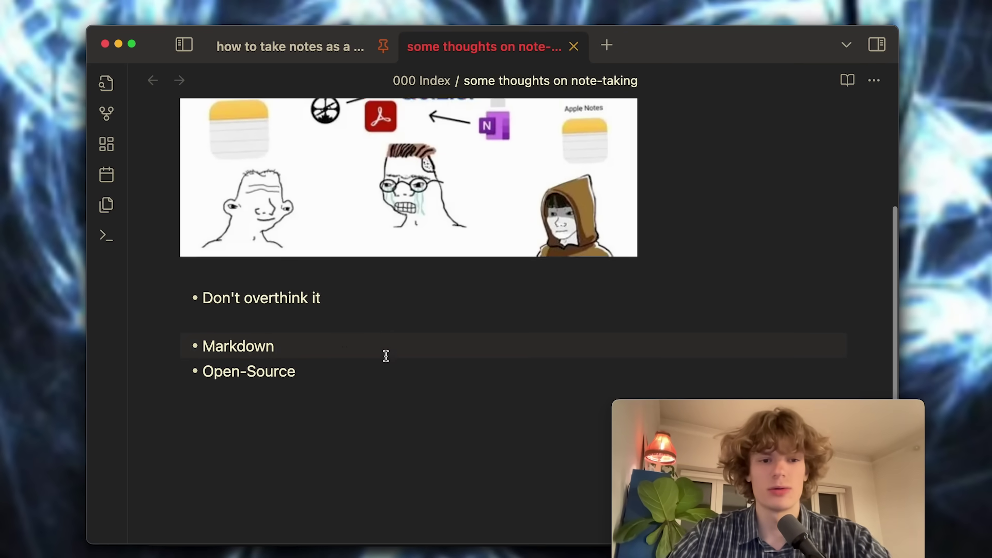
pyautogui.scroll(3, 385, 355)
pyautogui.scroll(-3, 356, 362)
pyautogui.press('XF86MonBrightnessUp')
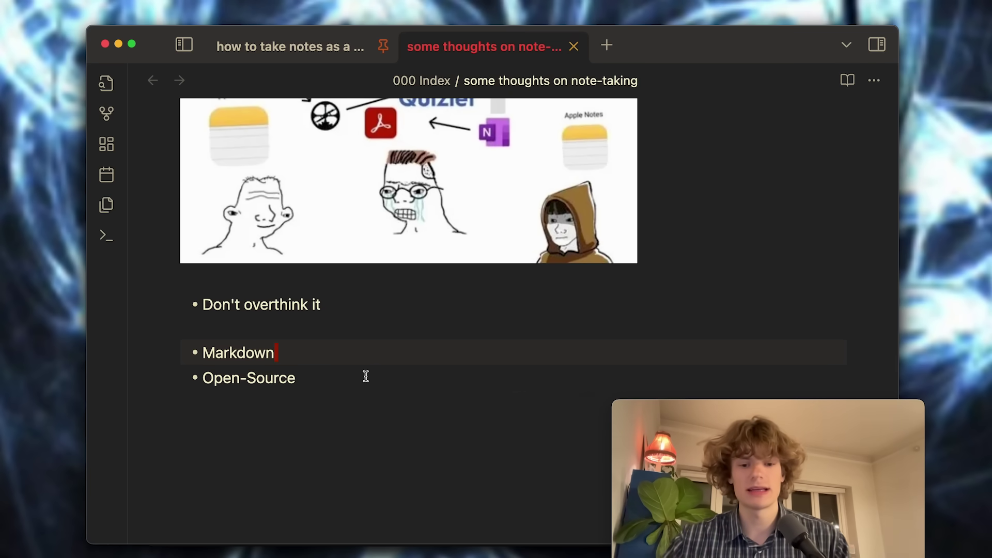
pyautogui.press('Down')
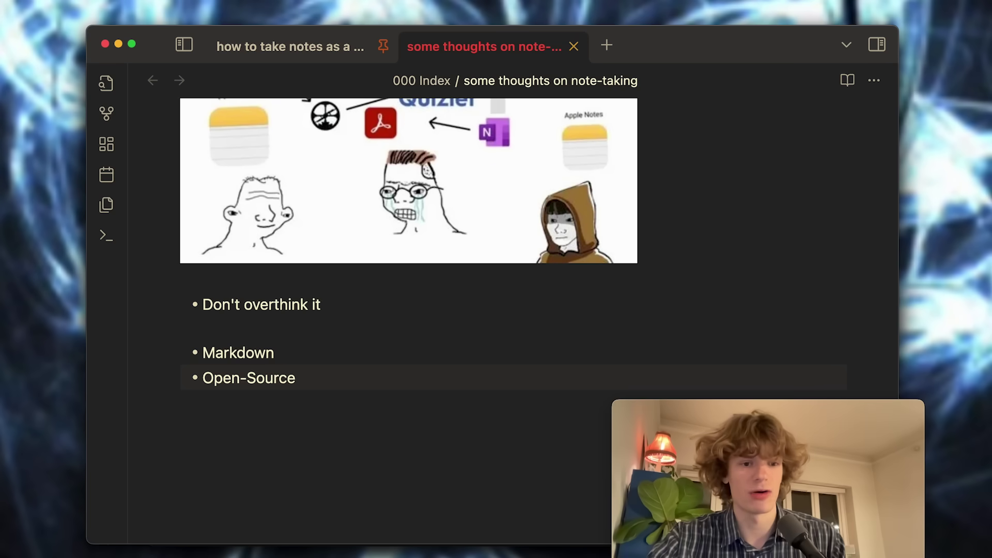
pyautogui.press('super+Left')
pyautogui.press('Return')
pyautogui.press('Up')
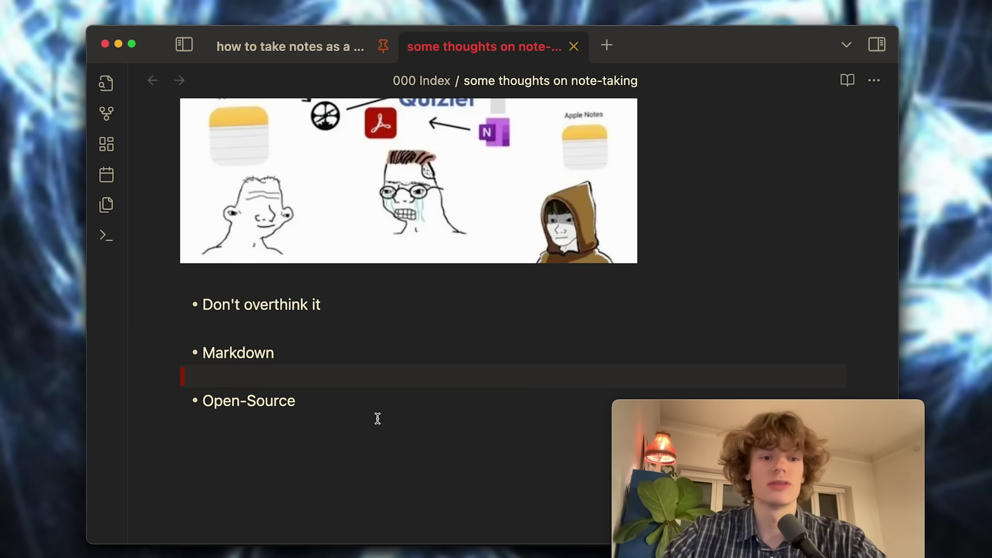
pyautogui.scroll(-2, 401, 480)
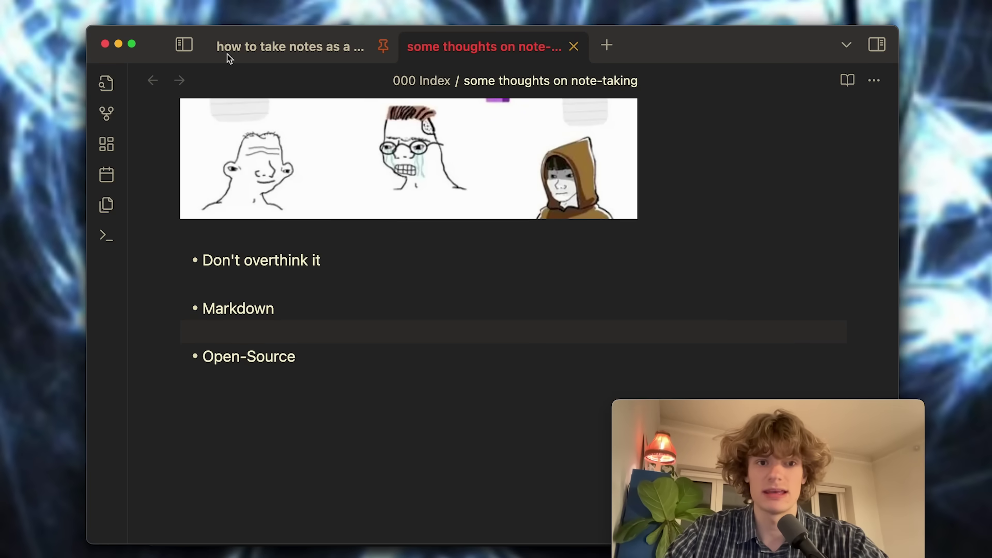
pyautogui.press('super+shift+4')
pyautogui.moveTo(78, 35); pyautogui.dragTo(925, 557)
# Step: Add a 'free' bullet after 'Open-Source' with an indented new bullet beneath it
pyautogui.press('Down')
pyautogui.press('Down')
pyautogui.press('Down')
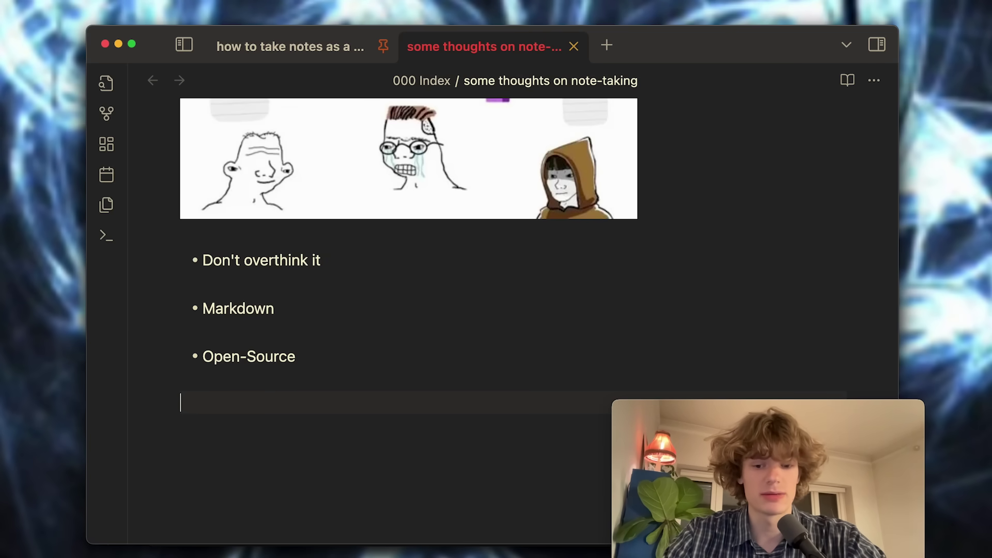
pyautogui.write('free')
pyautogui.press('Return')
pyautogui.press('Tab')
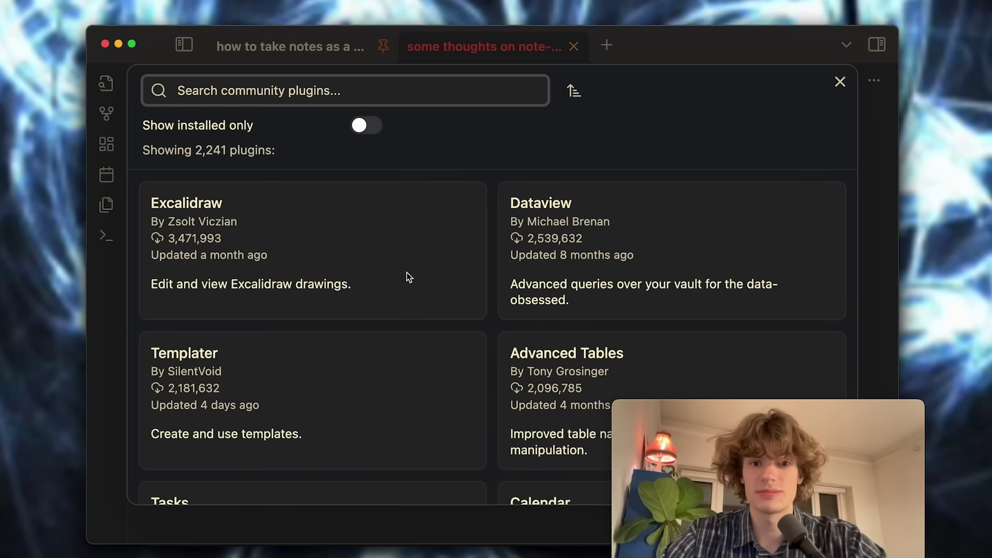
# Step: Scroll the community plugins list, screenshot the top plugin cards, then close the browser and settings
pyautogui.scroll(-2, 401, 235)
pyautogui.scroll(2, 401, 235)
pyautogui.press('super+shift+4')
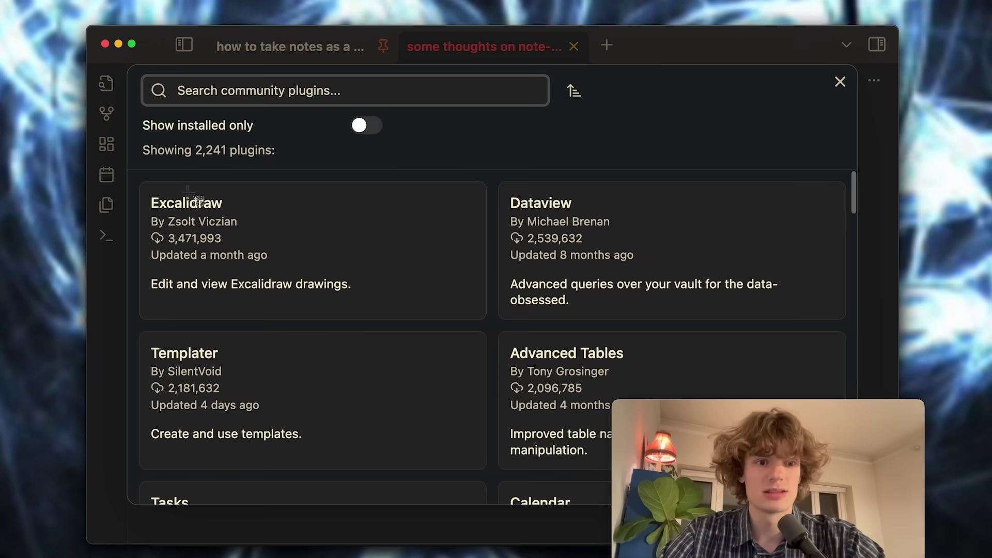
pyautogui.moveTo(134, 190); pyautogui.dragTo(657, 444)
pyautogui.scroll(-15, 490, 336)
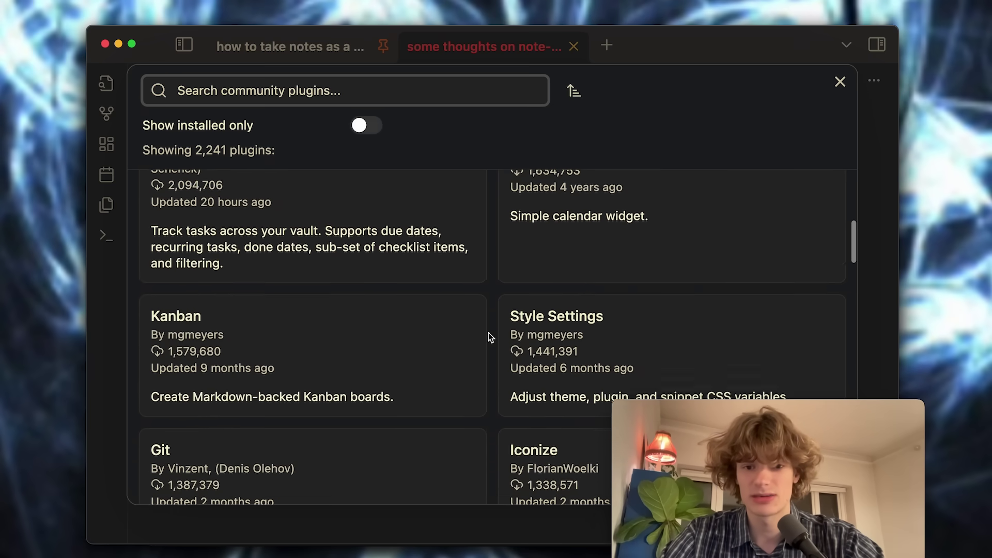
pyautogui.scroll(15, 490, 337)
pyautogui.press('Escape')
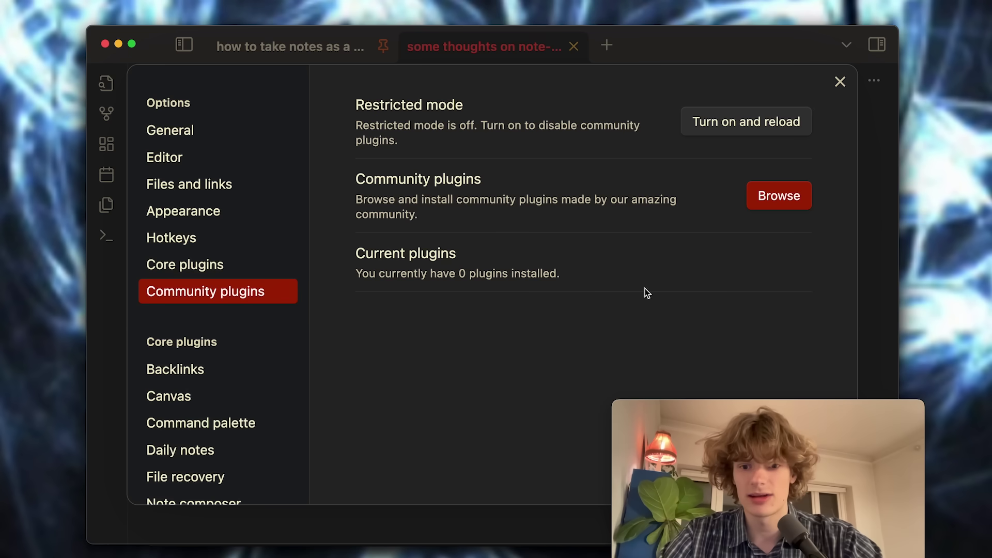
pyautogui.press('Escape')
# Step: Place the caret after the 'github' bullet and launch the Ghostty terminal from Spotlight
pyautogui.click(337, 467)
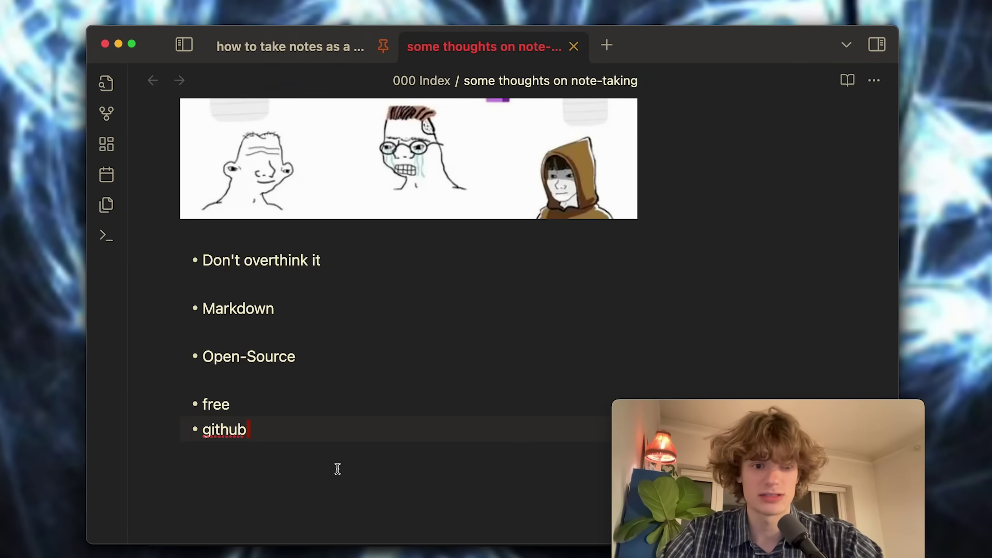
pyautogui.scroll(-2, 257, 379)
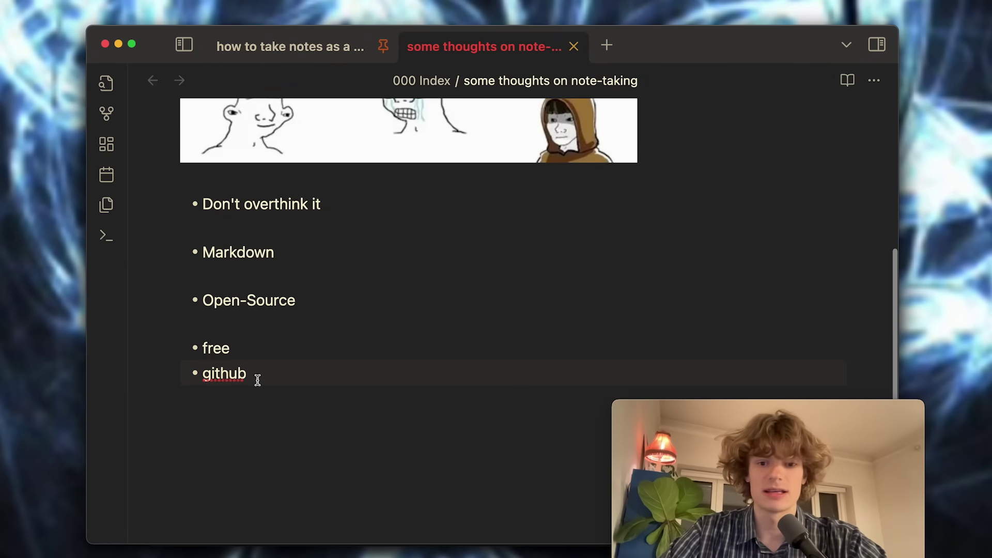
pyautogui.press('super+space')
pyautogui.write('g')
pyautogui.press('Return')
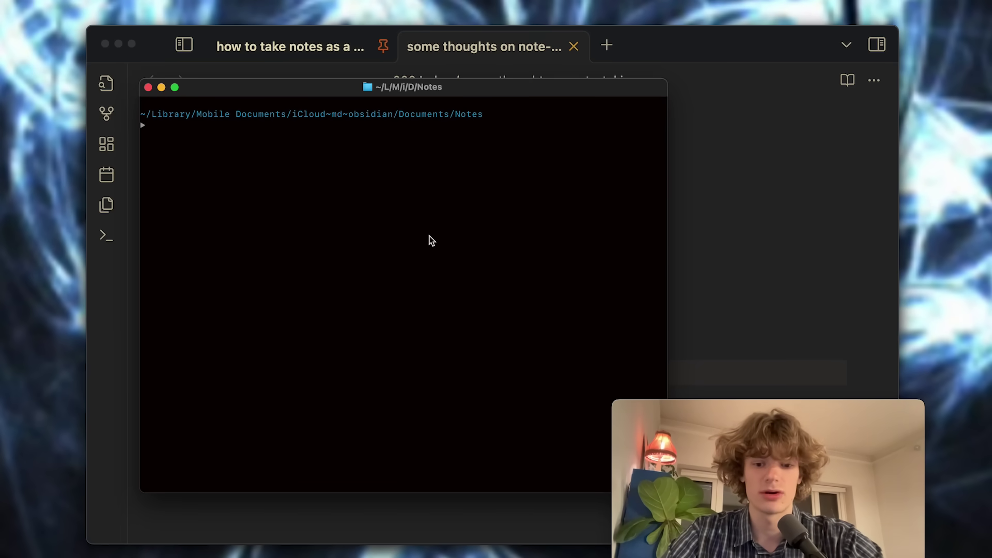
# Step: Open the vault folder in Finder and go into 200 TU Berlin > Classes > Cloud Computing
pyautogui.write('n .')
pyautogui.press('Return')
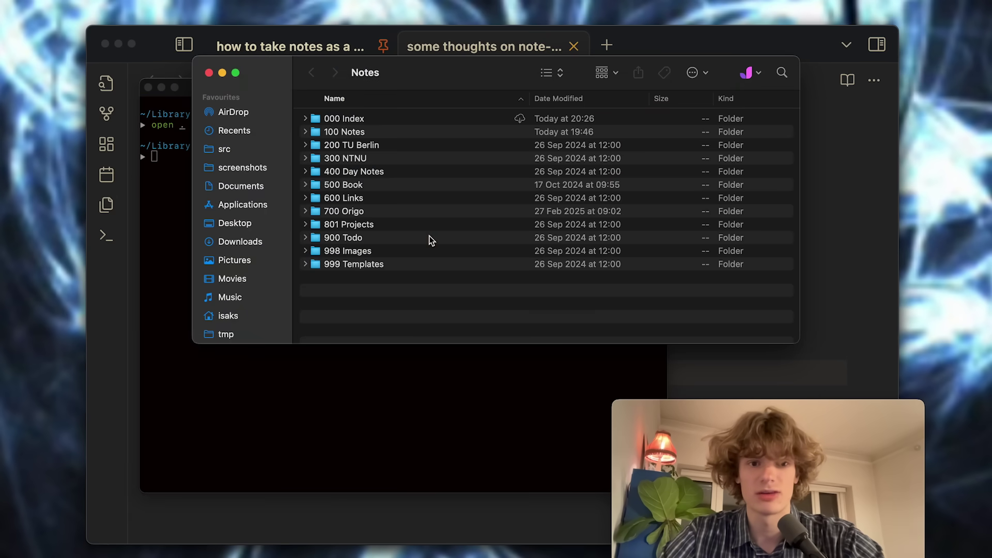
pyautogui.doubleClick(369, 143)
pyautogui.doubleClick(371, 121)
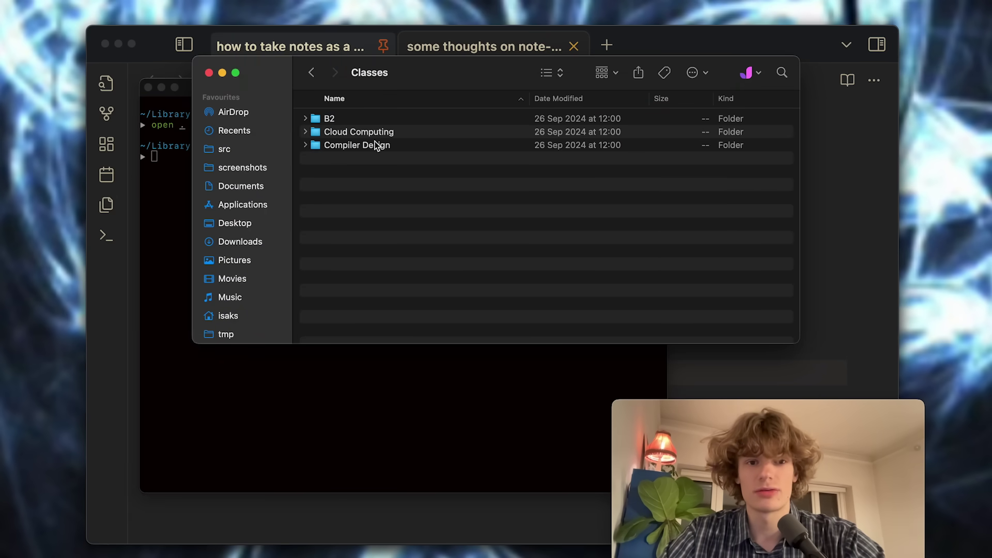
pyautogui.doubleClick(388, 133)
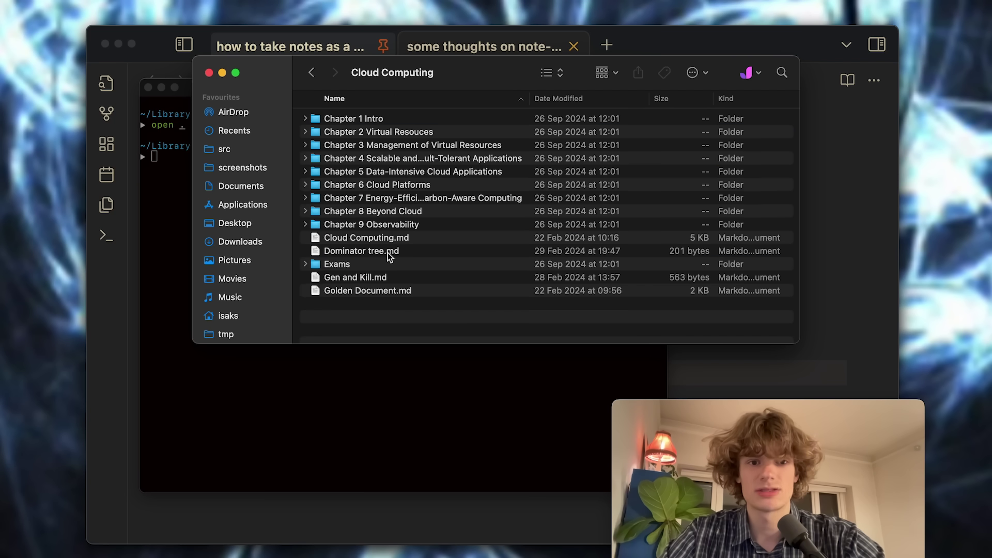
# Step: Open Dominator tree.md in TextEdit and select its plain markdown text
pyautogui.click(356, 249)
pyautogui.rightClick(359, 251)
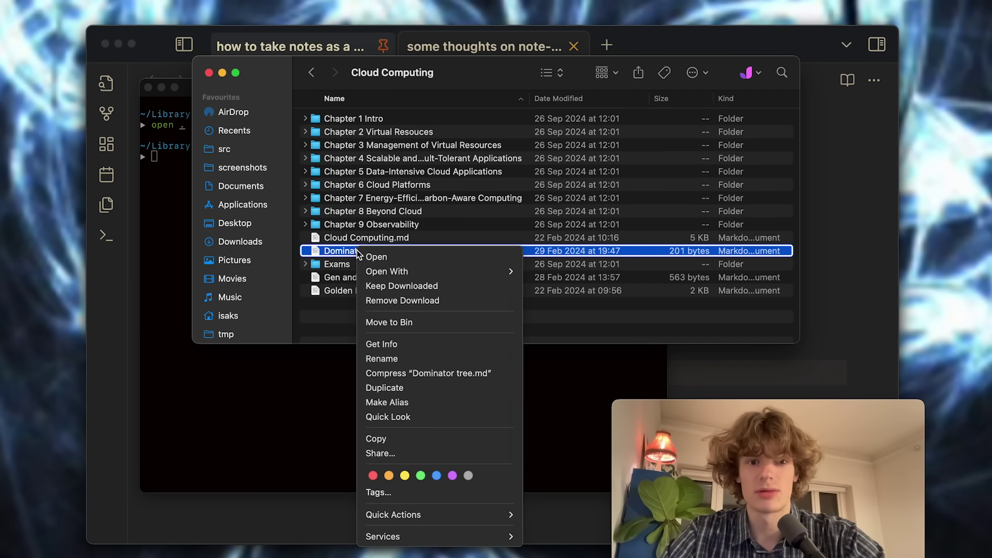
pyautogui.moveTo(425, 270)
pyautogui.click(562, 410)
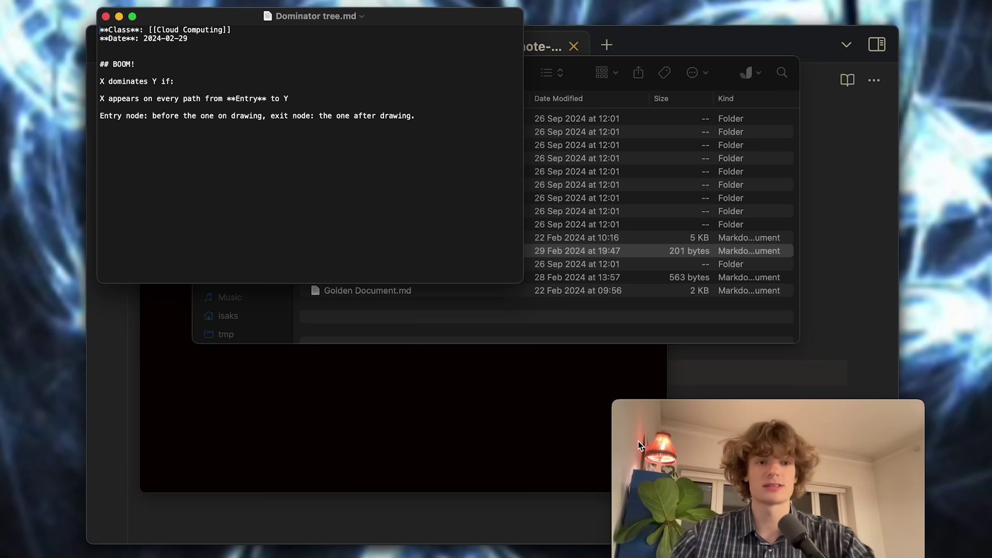
pyautogui.press('super+a')
pyautogui.click(286, 160)
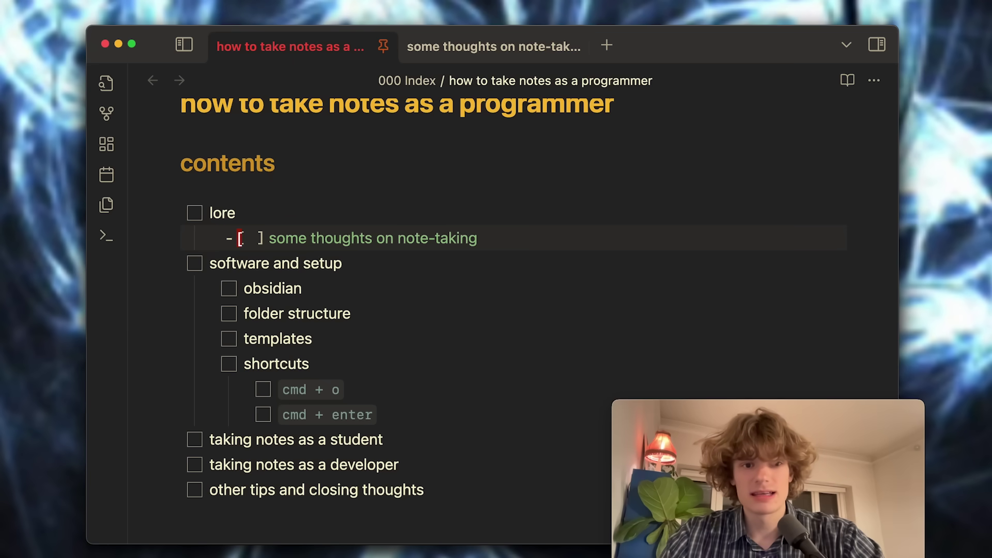
# Step: Check off the 'some thoughts on note-taking' and 'lore' tasks with Cmd+Enter
pyautogui.press('super+Return')
pyautogui.press('Up')
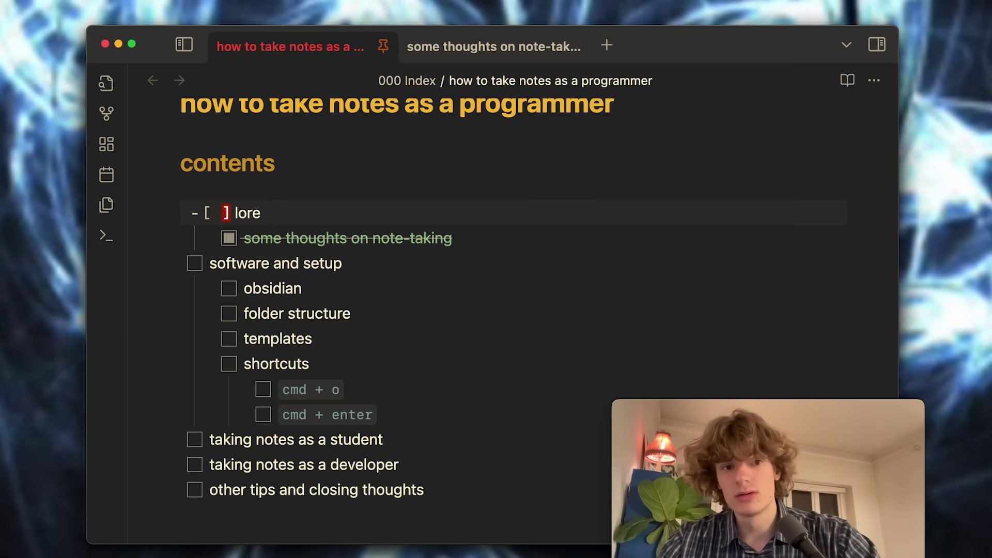
pyautogui.press('super+Return')
pyautogui.press('Down')
pyautogui.press('Down')
pyautogui.press('Up')
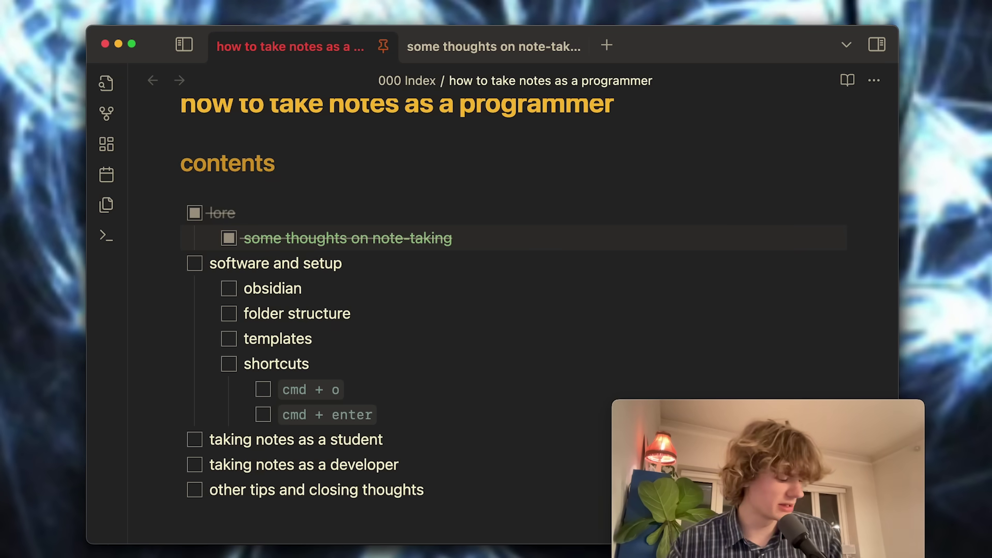
# Step: Move through the student, developer, software and setup, and obsidian checklist lines
pyautogui.click(451, 436)
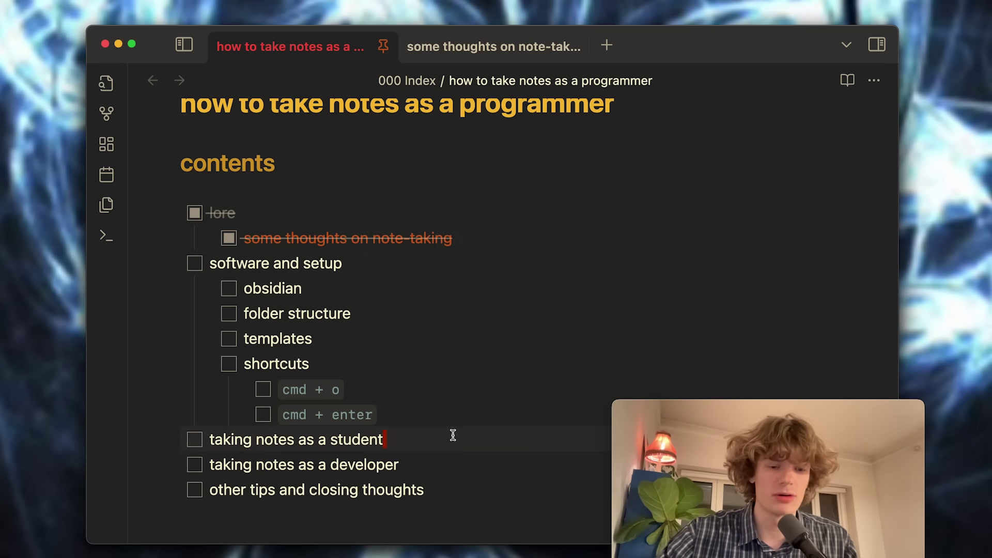
pyautogui.press('Down')
pyautogui.press('Up')
pyautogui.press('Down')
pyautogui.press('Up')
pyautogui.press('Up')
pyautogui.press('Up')
pyautogui.press('Up')
pyautogui.press('Up')
pyautogui.press('Up')
pyautogui.press('Up')
pyautogui.press('Up')
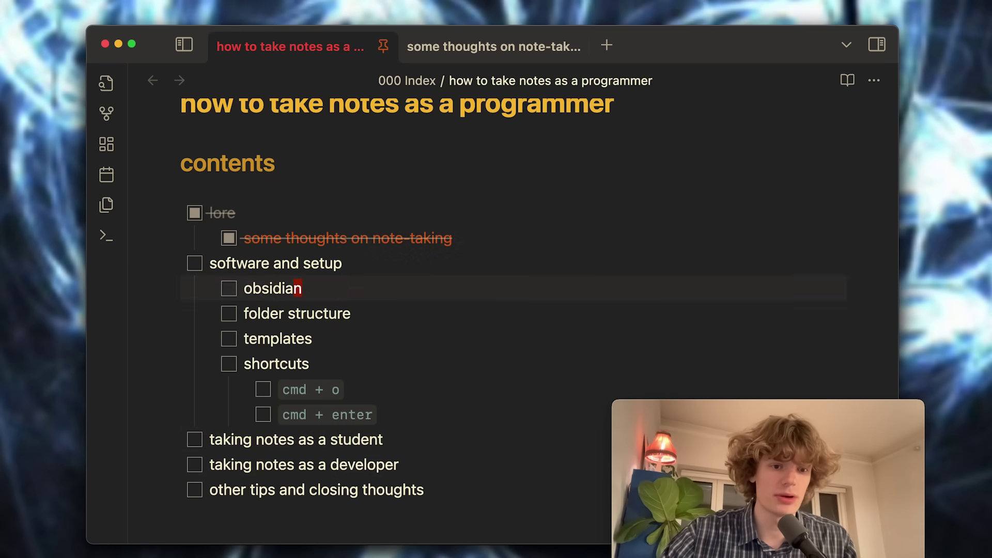
pyautogui.press('Down')
pyautogui.press('Up')
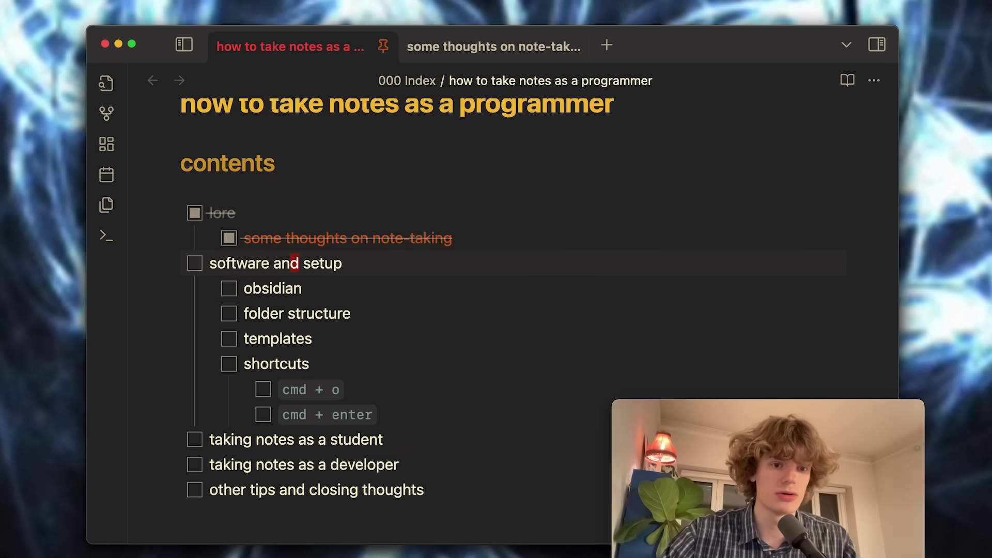
pyautogui.press('Down')
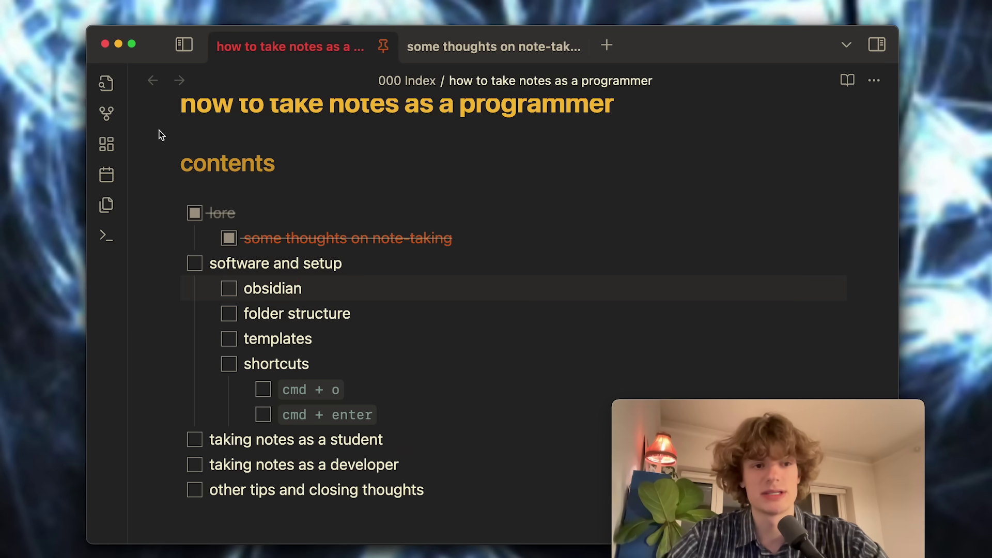
# Step: Search the community themes in Appearance settings for 'gruvbox', then close settings
pyautogui.click(57, 0)
pyautogui.click(75, 14)
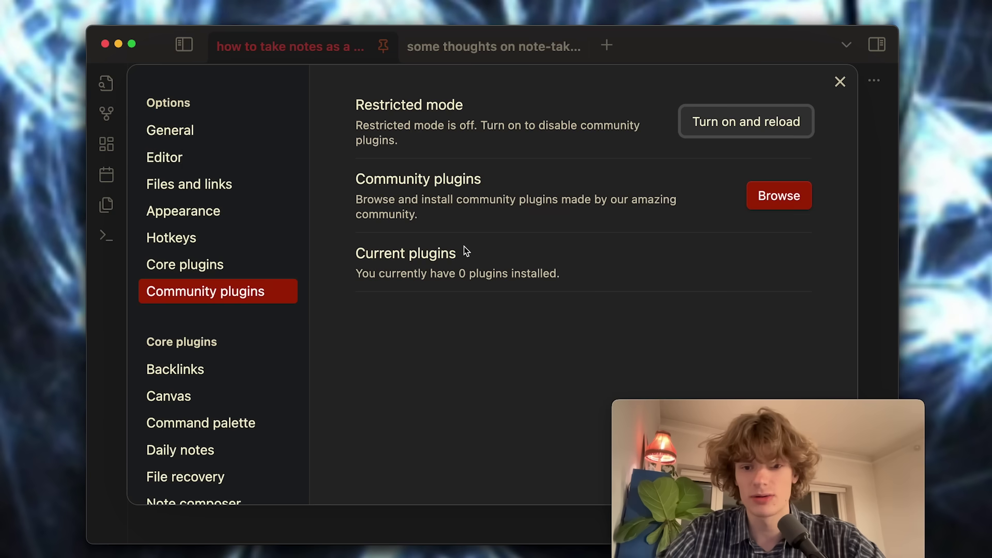
pyautogui.scroll(-3, 217, 181)
pyautogui.scroll(3, 217, 181)
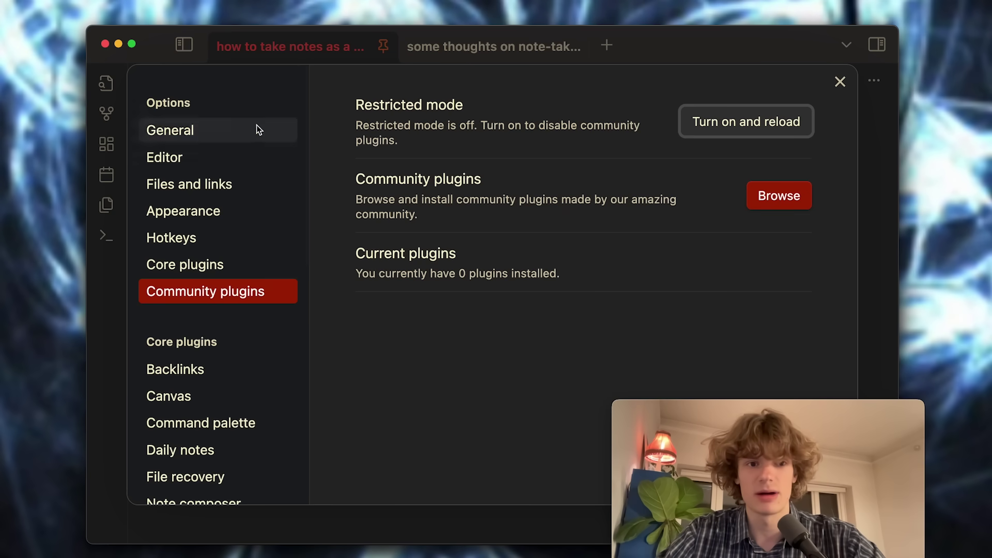
pyautogui.click(215, 207)
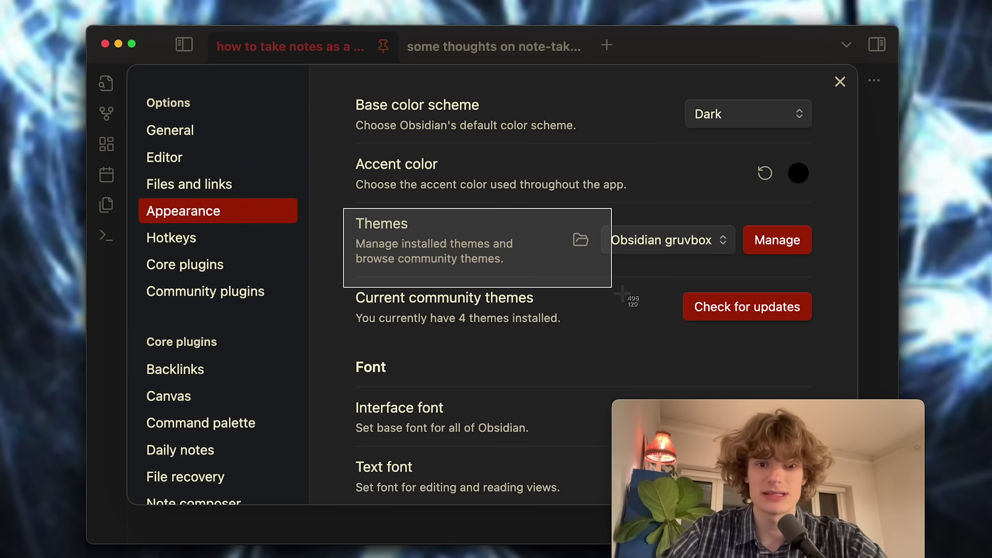
pyautogui.click(770, 241)
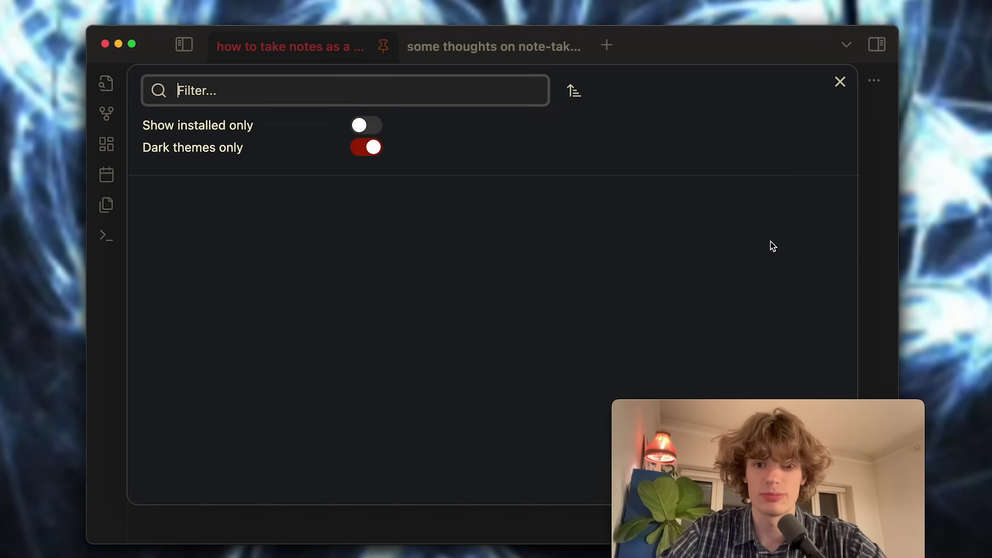
pyautogui.write('gruvbox')
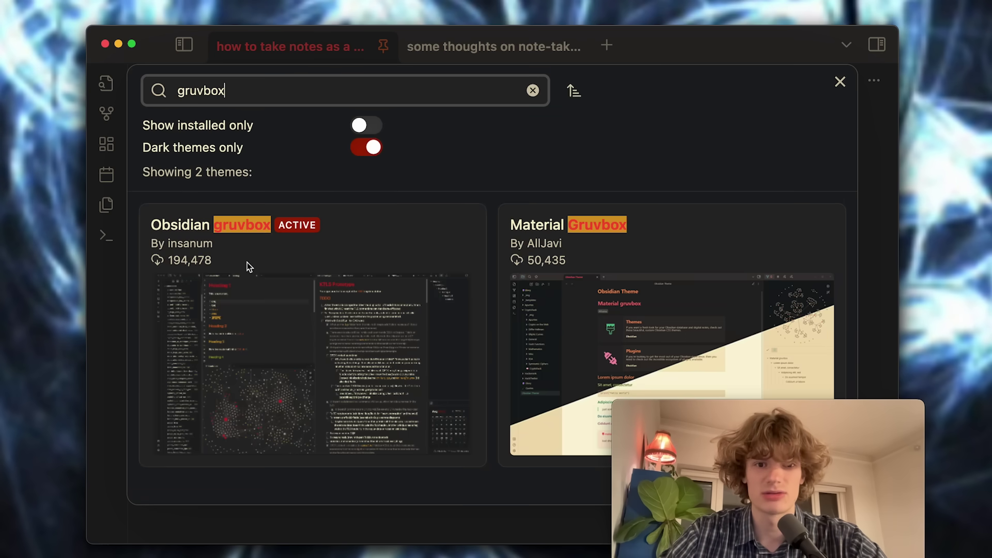
pyautogui.press('Escape')
pyautogui.press('Escape')
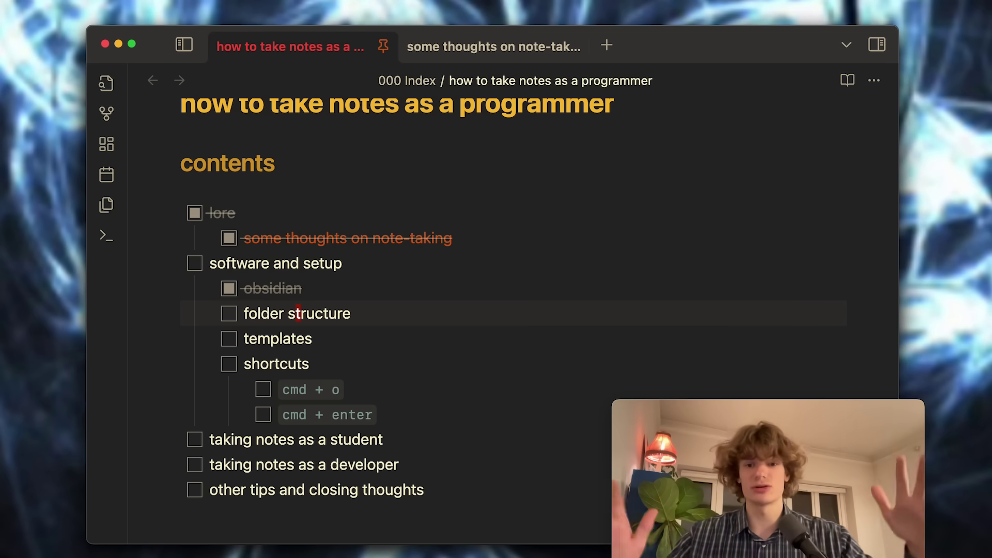
# Step: Add an indented ZETTLEKASTEN line beneath folder structure in the checklist
pyautogui.click(185, 44)
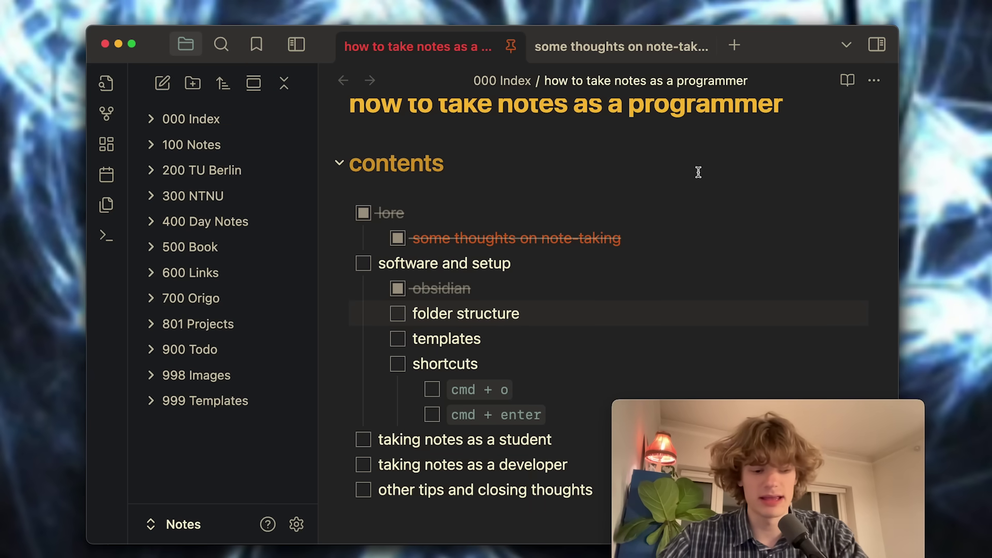
pyautogui.press('Return')
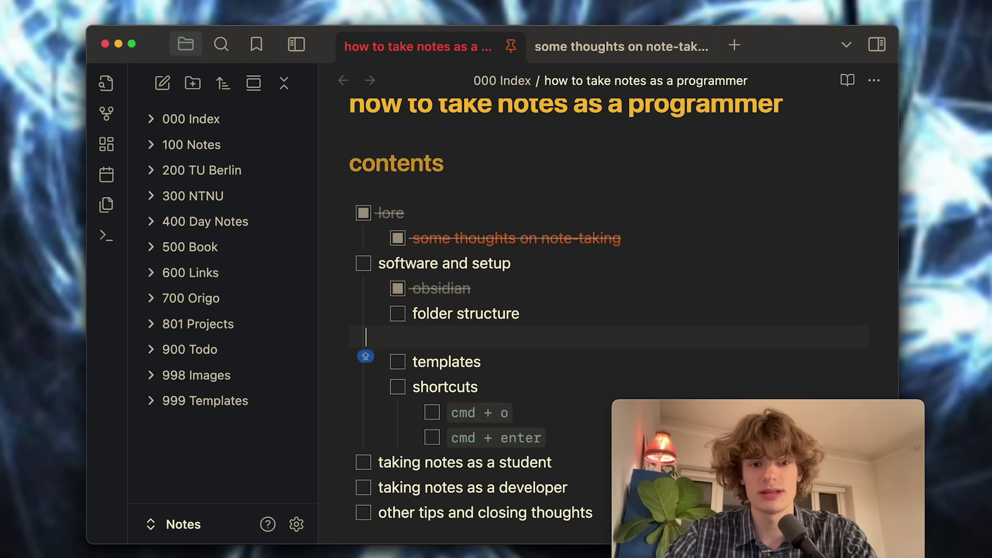
pyautogui.write('ZETTLEKASTEN')
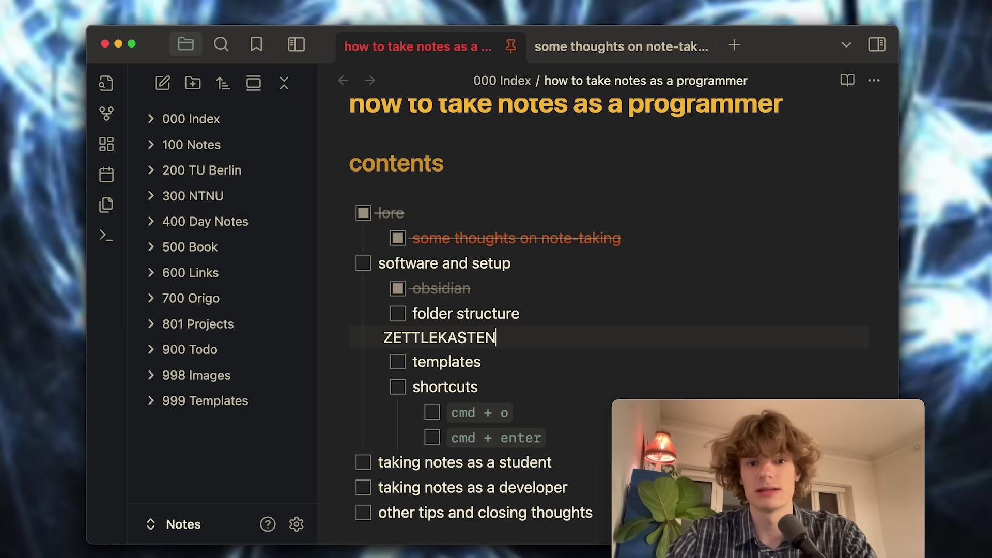
pyautogui.press('Tab')
pyautogui.press('Escape')
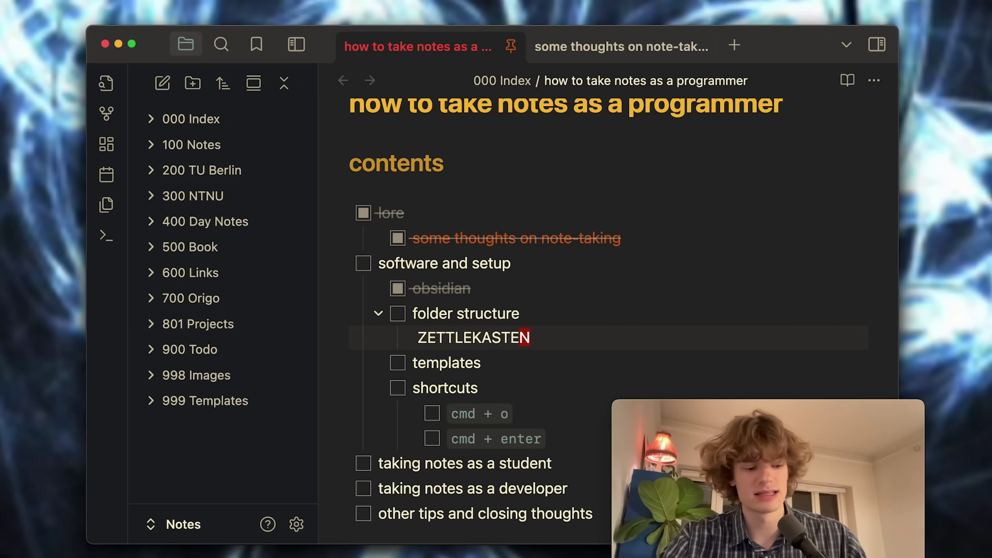
# Step: Select ZETTLEKASTEN and wrap it in [[ ]] to make a wiki link
pyautogui.scroll(-1, 527, 318)
pyautogui.press('0')
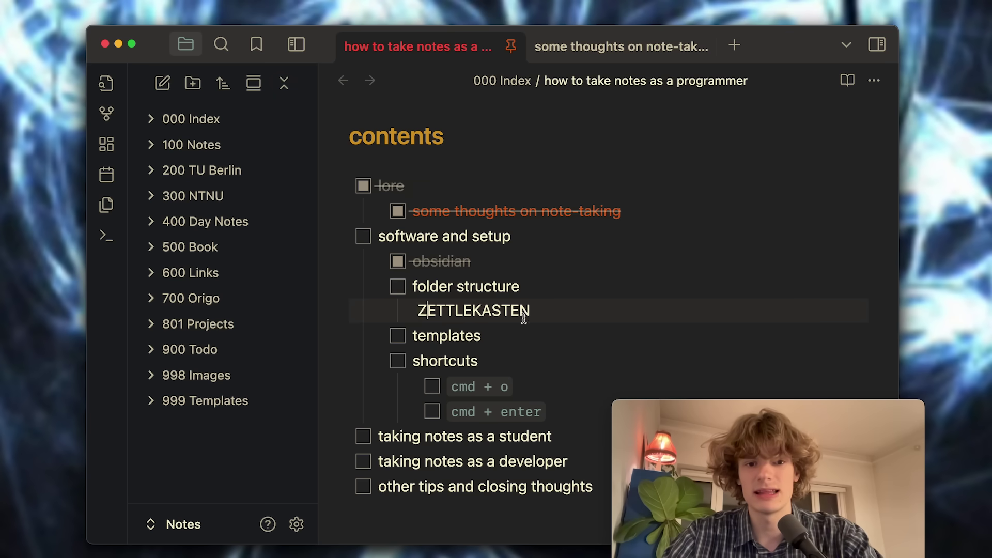
pyautogui.doubleClick(495, 307)
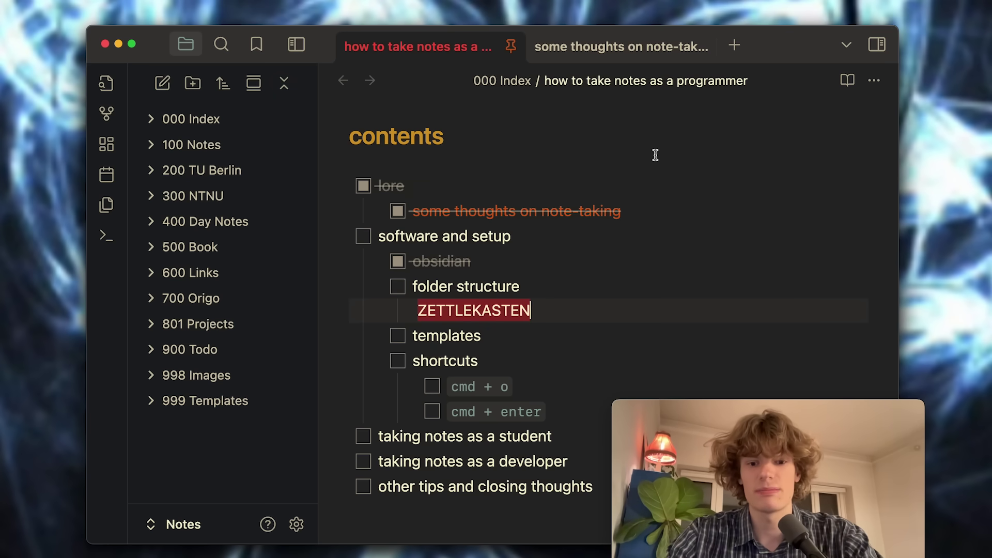
pyautogui.write('[[')
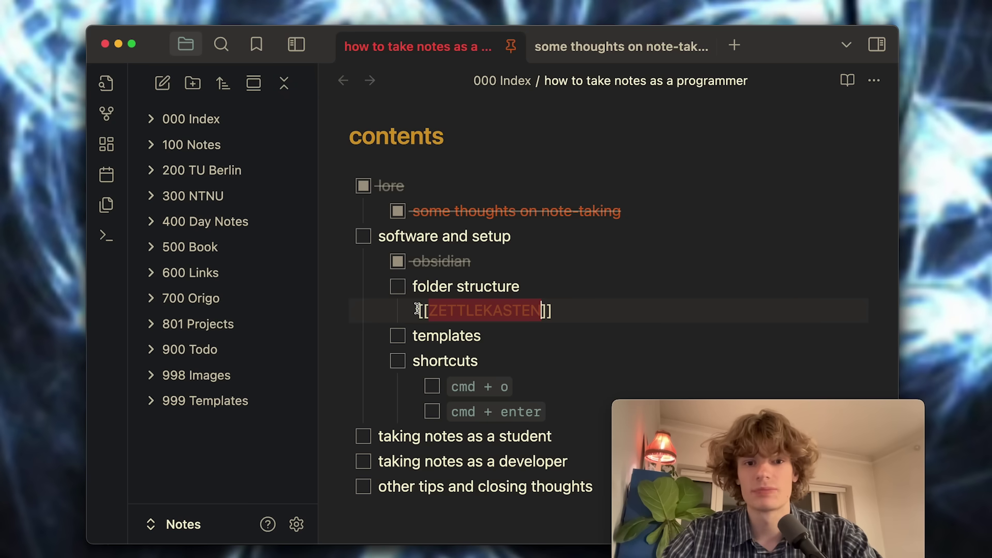
# Step: Follow the [[ZETTLEKASTEN]] link to create its note and write 'Write whatever here'
pyautogui.tripleClick(659, 314)
pyautogui.press('Right')
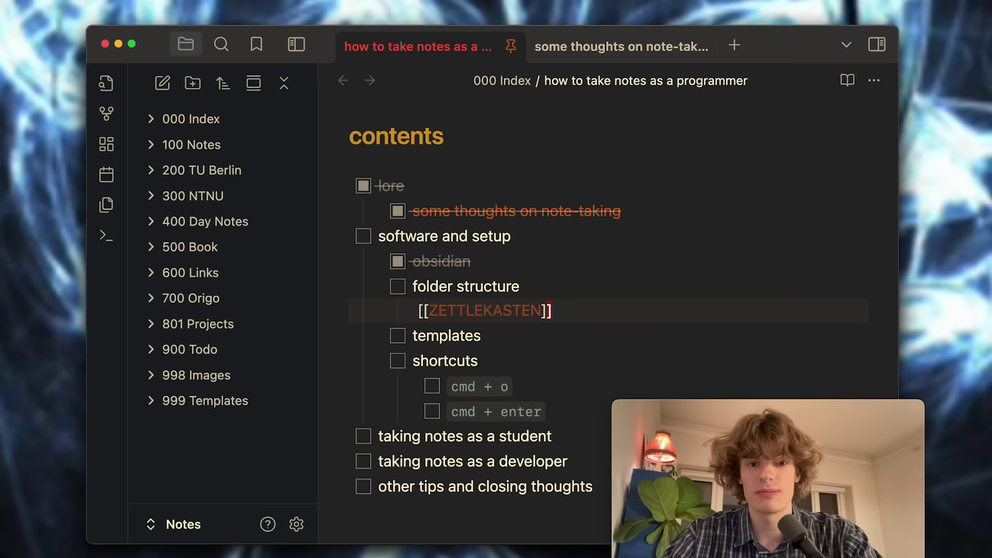
pyautogui.press('super+Return')
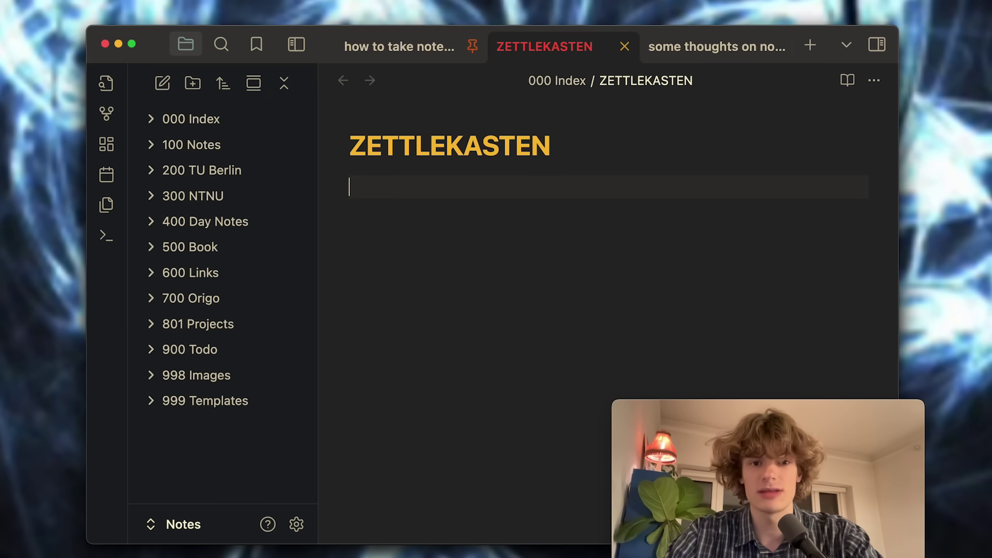
pyautogui.write('Write whatever here')
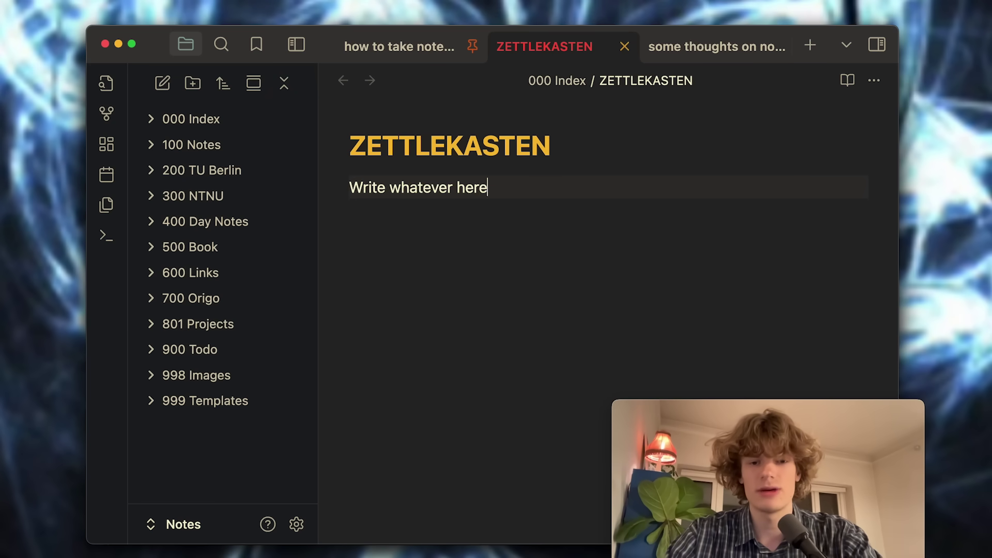
# Step: Return to the index note through ZETTLEKASTEN's backlink
pyautogui.moveTo(756, 417); pyautogui.dragTo(615, 228)
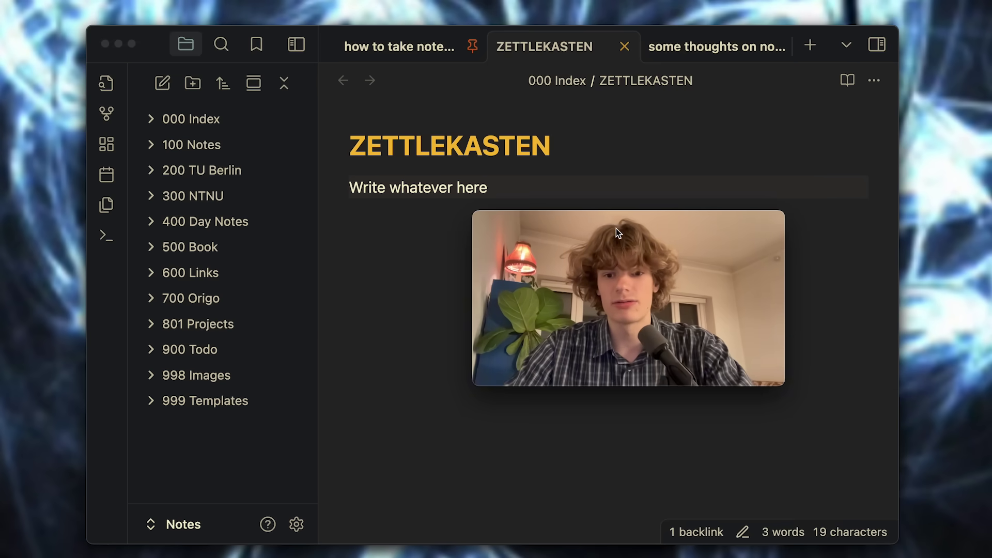
pyautogui.click(715, 531)
pyautogui.click(715, 531)
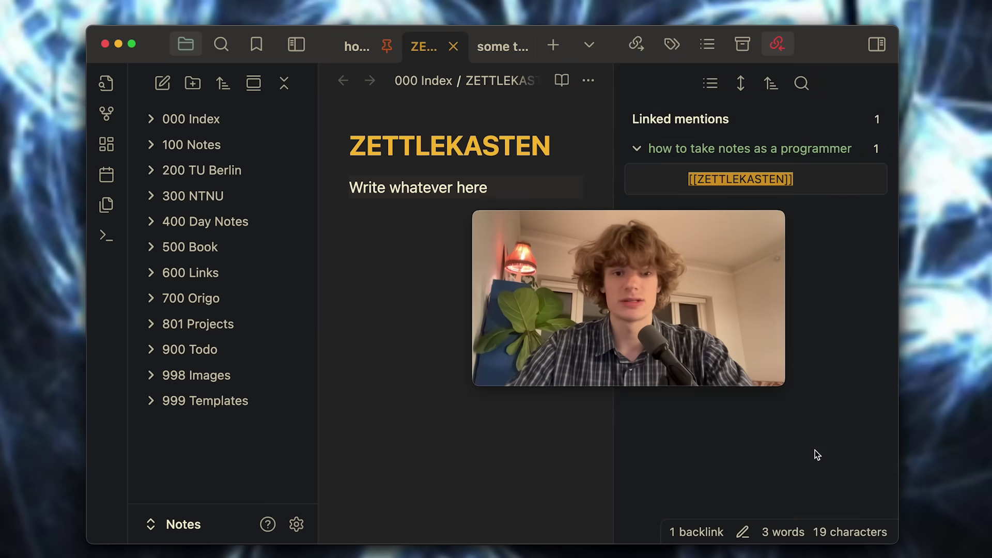
pyautogui.click(751, 178)
pyautogui.moveTo(543, 255); pyautogui.dragTo(750, 310)
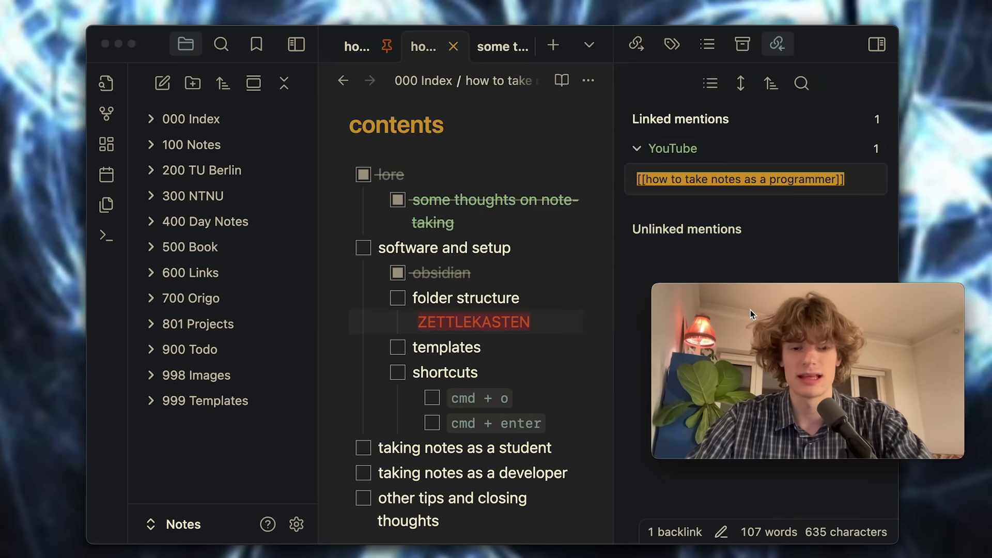
pyautogui.click(565, 324)
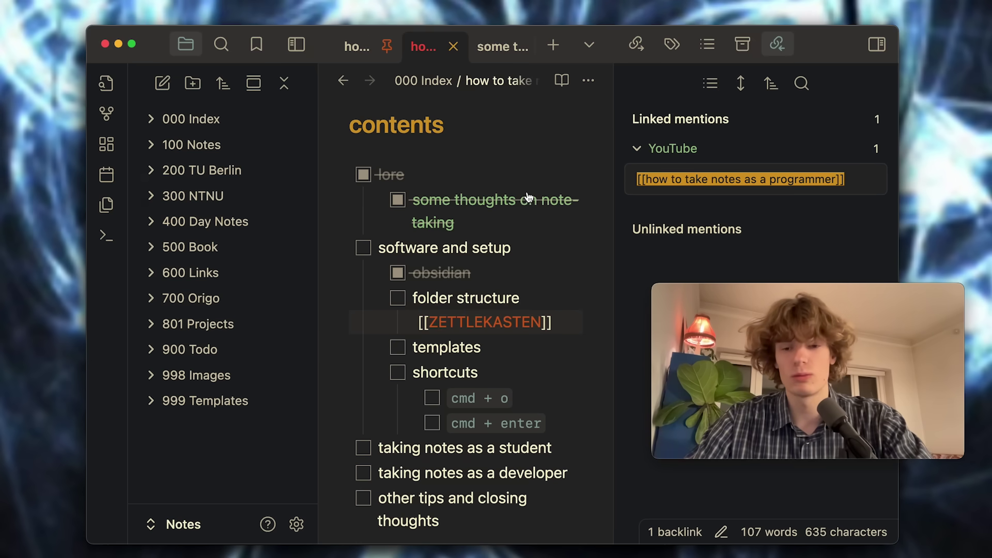
# Step: Open Graph view full width, drag out the Cloud Computing node, pan and zoom, then close it
pyautogui.press('super+g')
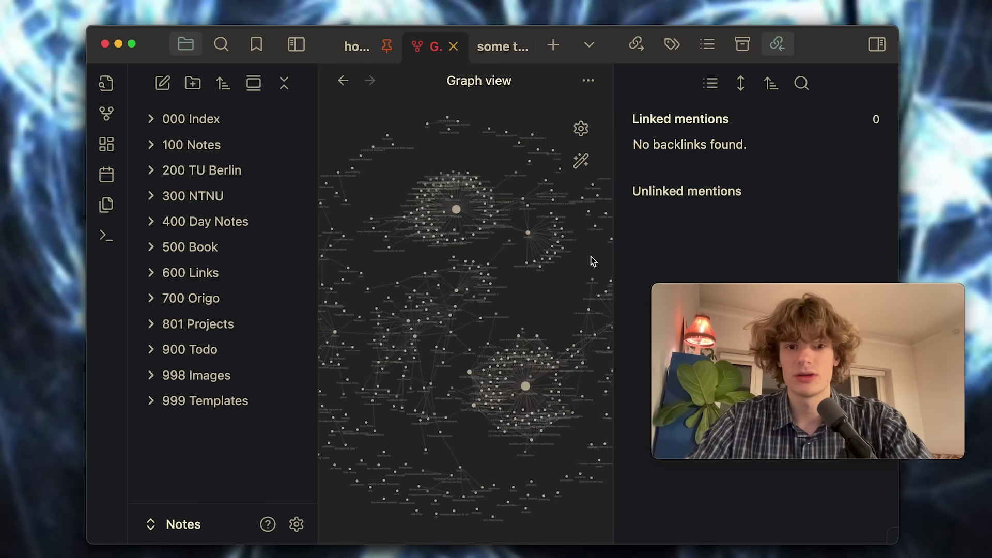
pyautogui.click(744, 73)
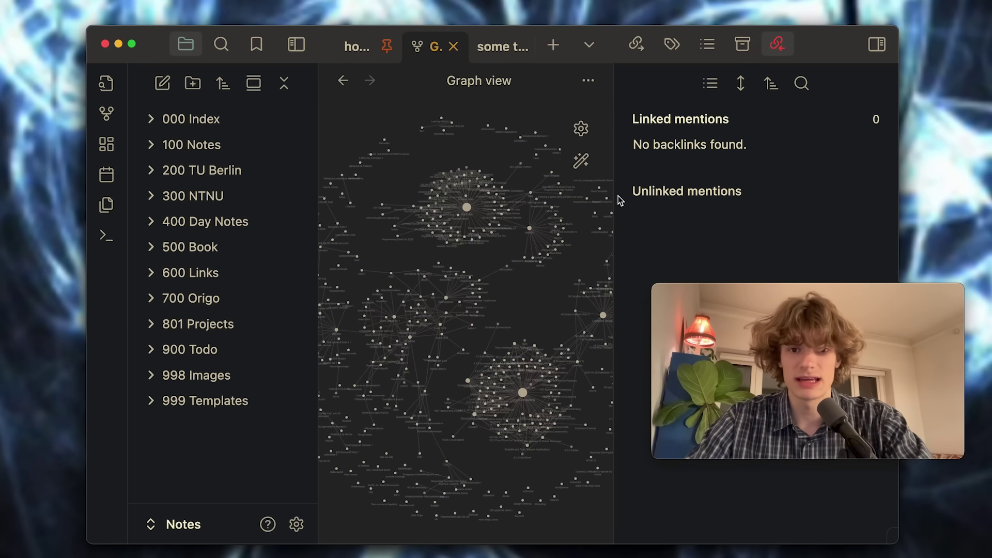
pyautogui.moveTo(614, 200); pyautogui.dragTo(775, 207)
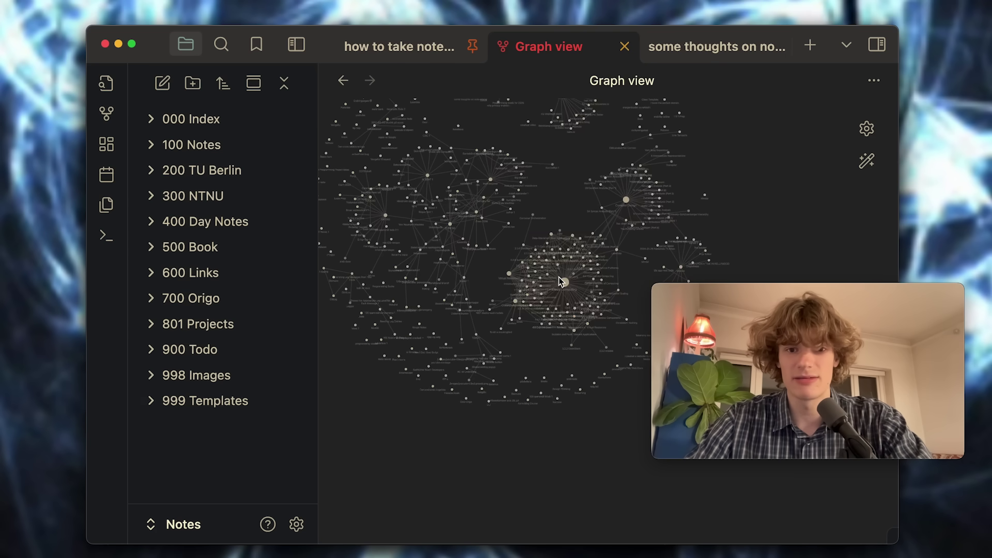
pyautogui.moveTo(563, 281); pyautogui.dragTo(579, 207)
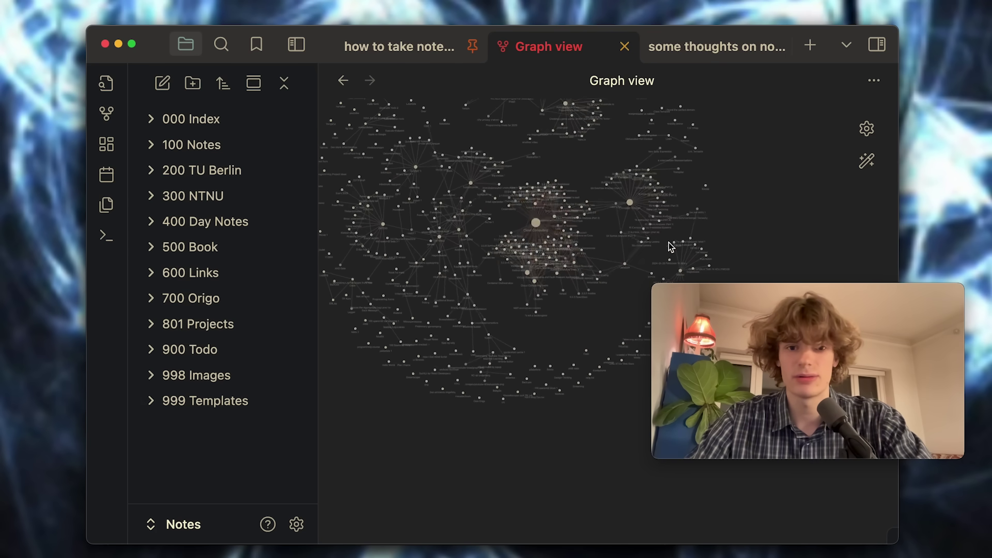
pyautogui.moveTo(525, 164); pyautogui.dragTo(605, 181)
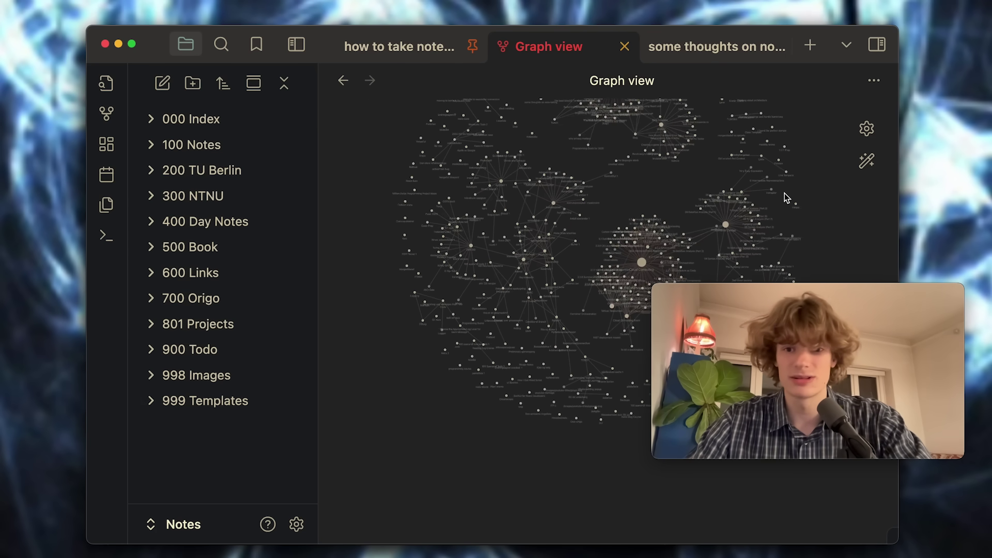
pyautogui.scroll(-10, 687, 217)
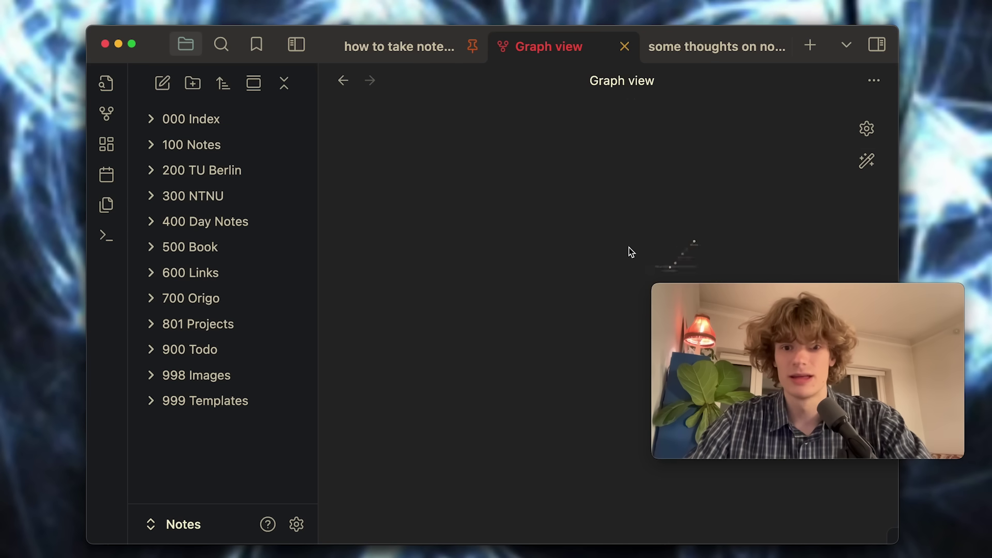
pyautogui.scroll(10, 623, 237)
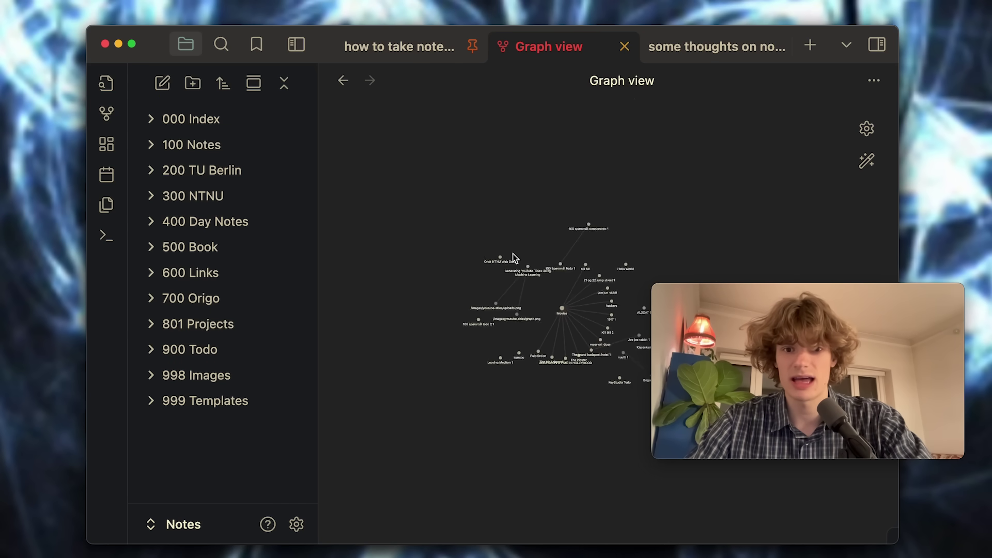
pyautogui.scroll(-5, 513, 258)
pyautogui.moveTo(567, 268); pyautogui.dragTo(475, 177)
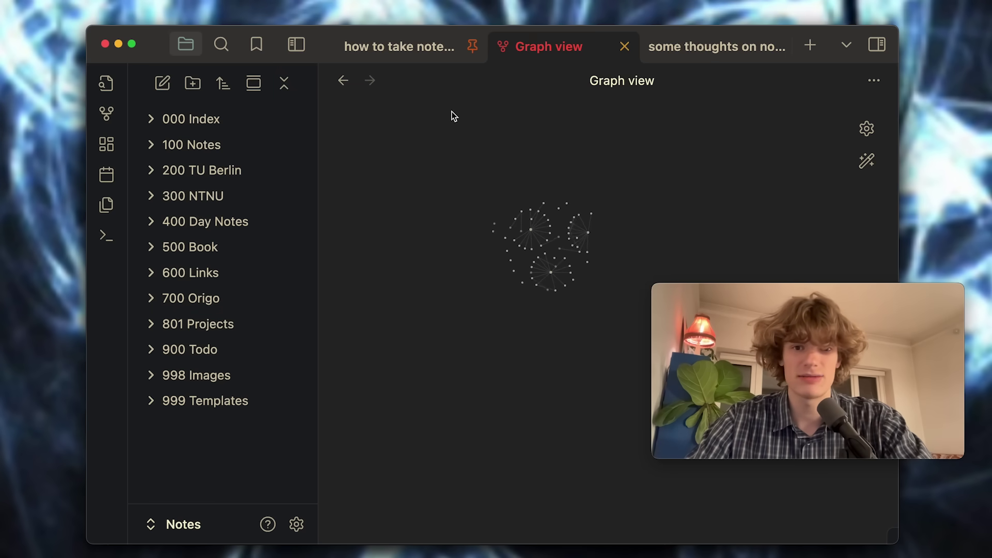
pyautogui.press('super+w')
# Step: Delete the [[ZETTLEKASTEN]] line and move back to the folder structure checkbox
pyautogui.press('j')
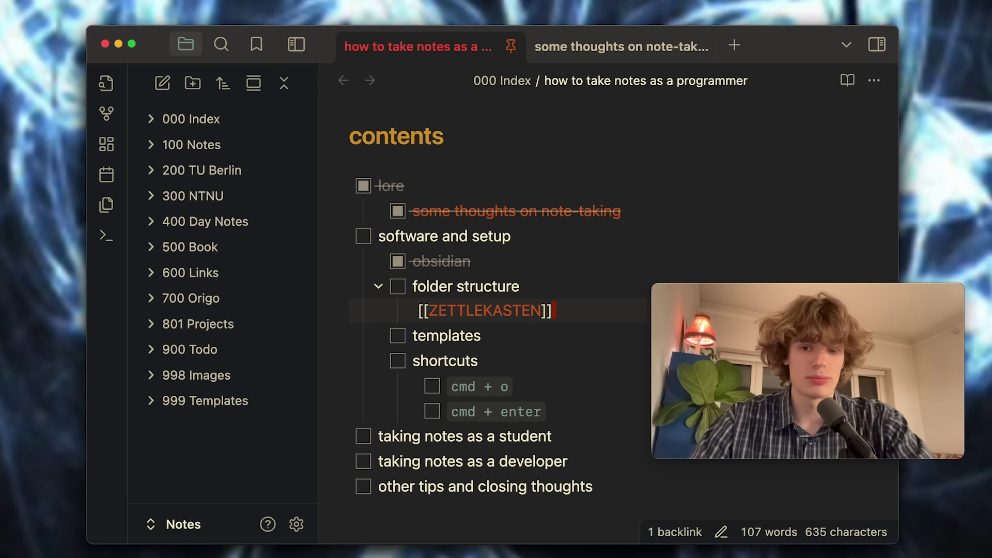
pyautogui.press('k')
pyautogui.press('j')
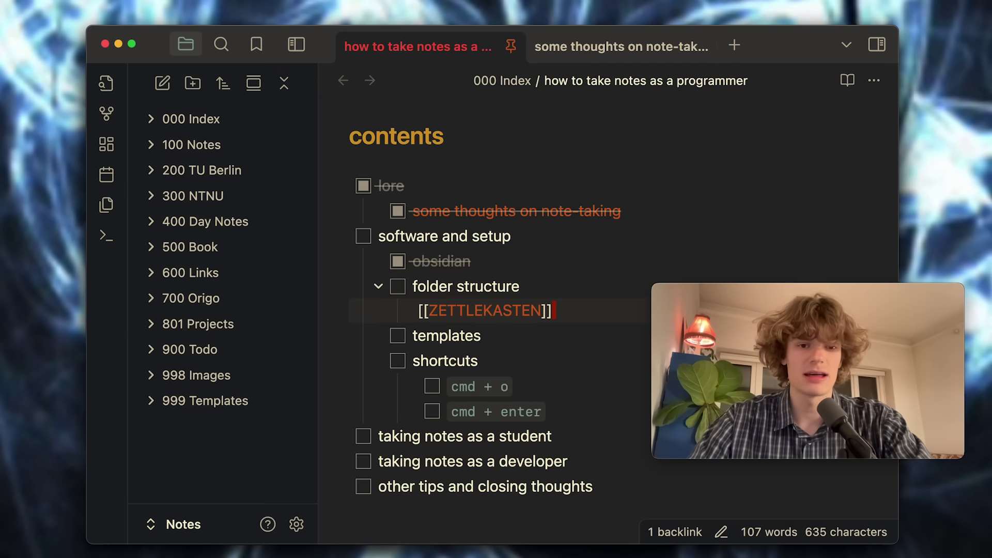
pyautogui.press('d')
pyautogui.press('d')
pyautogui.press('k')
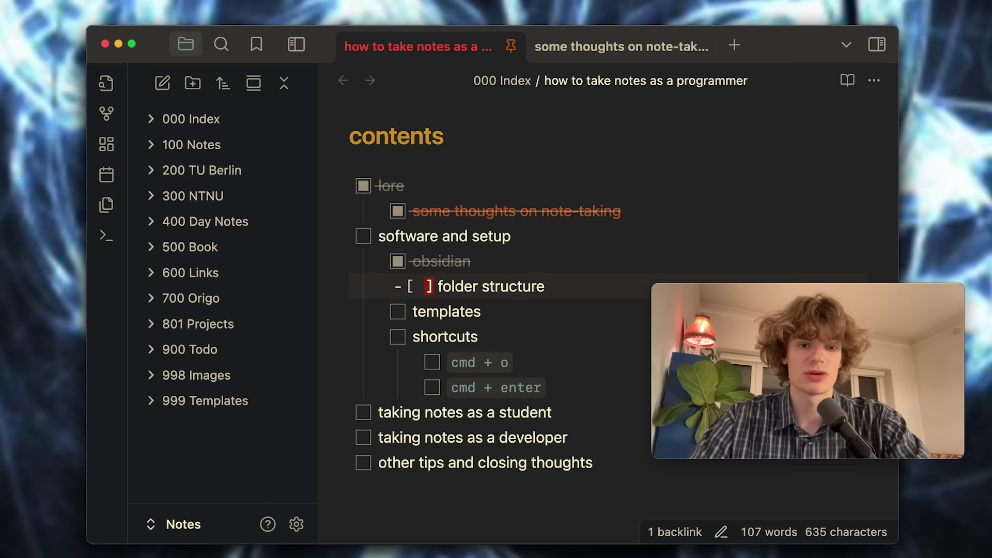
pyautogui.press('h')
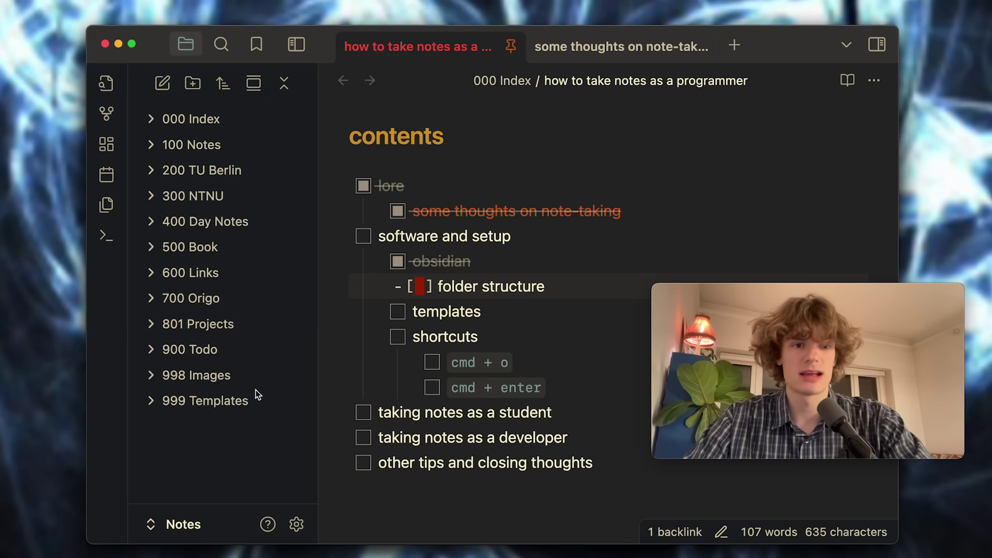
pyautogui.moveTo(276, 163)
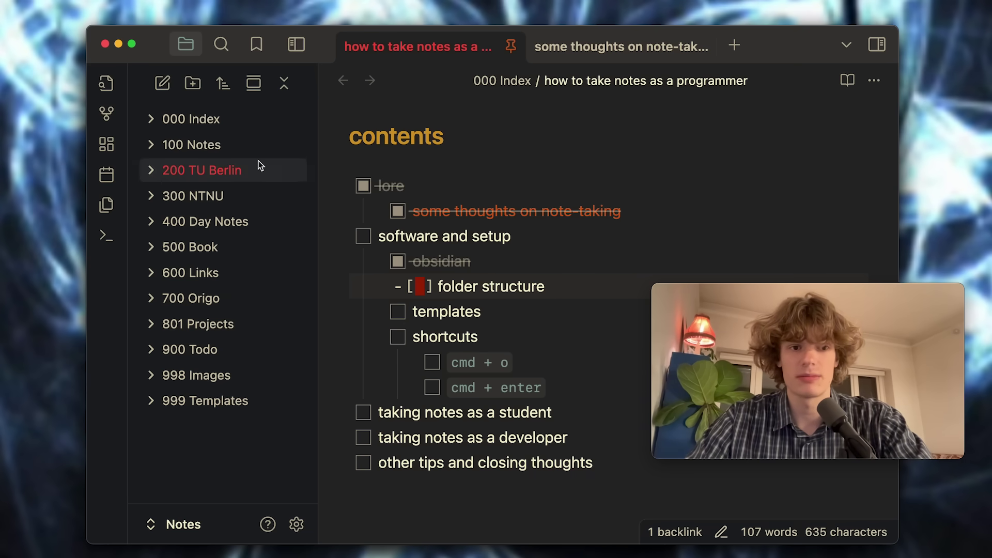
# Step: Search the note switcher for '200' and browse to the Compiler Design result
pyautogui.press('super+o')
pyautogui.write('200')
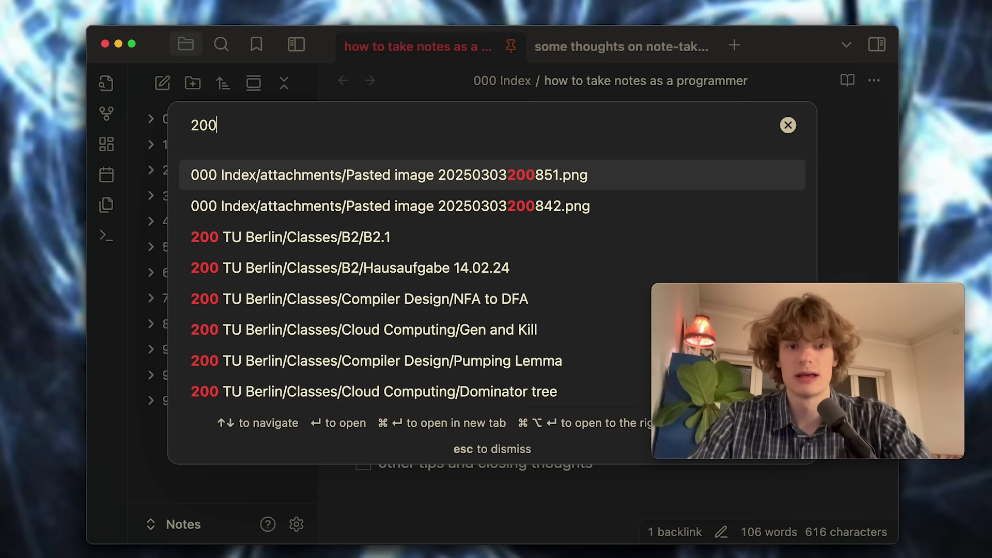
pyautogui.press('Down')
pyautogui.press('Down')
pyautogui.press('Down')
pyautogui.press('Down')
pyautogui.press('Down')
pyautogui.press('Down')
pyautogui.press('Down')
pyautogui.press('Down')
pyautogui.press('Down')
pyautogui.press('Down')
pyautogui.press('Up')
pyautogui.press('Up')
pyautogui.press('Up')
pyautogui.press('Up')
pyautogui.press('Up')
pyautogui.press('Up')
pyautogui.press('Up')
pyautogui.press('Up')
pyautogui.press('Up')
pyautogui.press('Up')
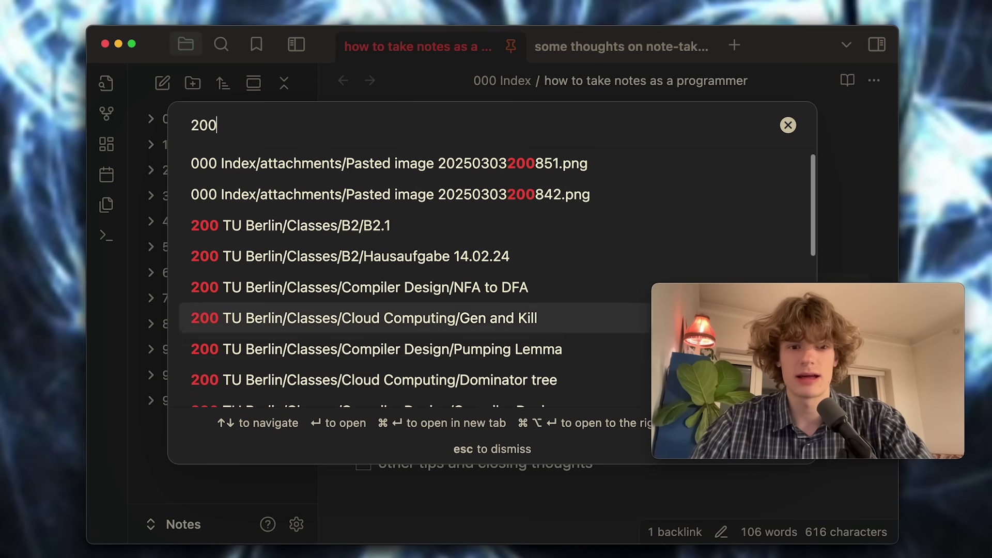
pyautogui.press('Down')
pyautogui.press('Down')
pyautogui.press('Down')
pyautogui.press('Down')
pyautogui.press('Down')
pyautogui.press('Down')
pyautogui.press('Down')
pyautogui.press('Down')
pyautogui.press('Down')
pyautogui.press('Down')
pyautogui.press('Down')
pyautogui.press('Down')
pyautogui.press('Up')
pyautogui.press('Up')
pyautogui.press('Up')
pyautogui.press('Up')
pyautogui.press('Up')
pyautogui.press('Up')
pyautogui.press('Up')
pyautogui.press('Up')
pyautogui.press('Down')
pyautogui.press('Down')
pyautogui.press('Down')
pyautogui.press('Down')
pyautogui.press('Down')
pyautogui.press('Down')
pyautogui.press('Down')
pyautogui.press('Up')
pyautogui.press('Up')
pyautogui.press('Up')
pyautogui.press('Up')
pyautogui.press('Up')
pyautogui.press('Up')
pyautogui.press('Up')
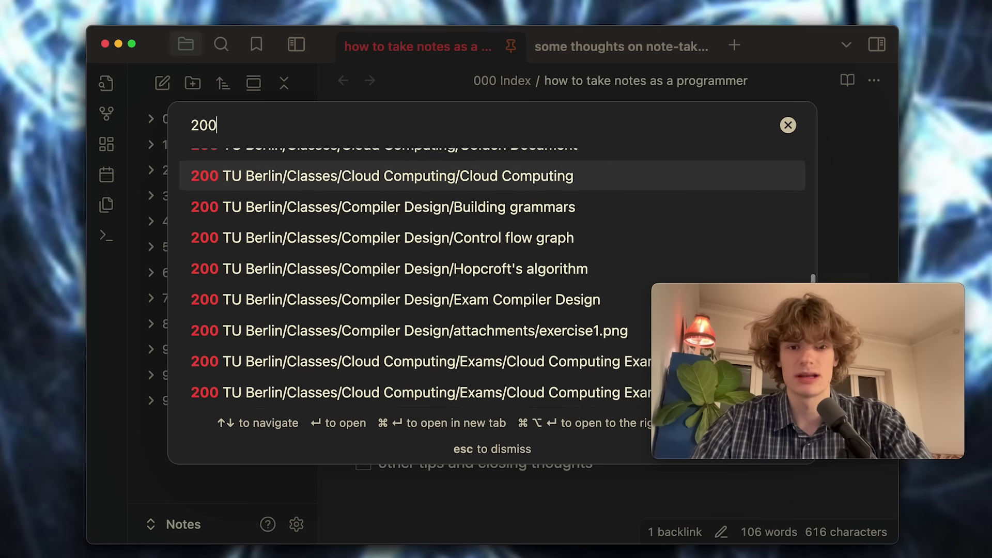
pyautogui.press('Up')
pyautogui.press('Up')
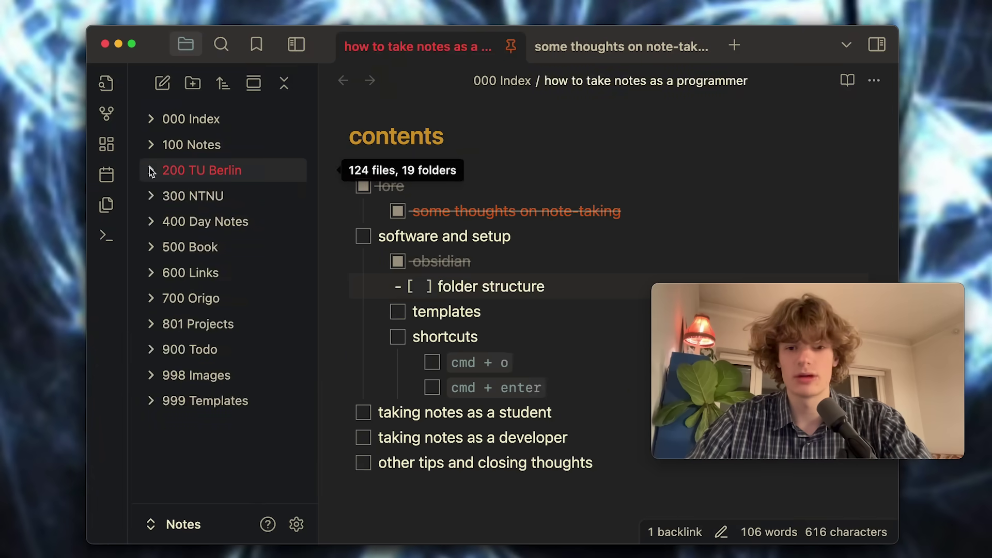
# Step: Expand 200 TU Berlin and Compiler Design, open Exam Compiler Design, then close the extra tabs
pyautogui.click(151, 170)
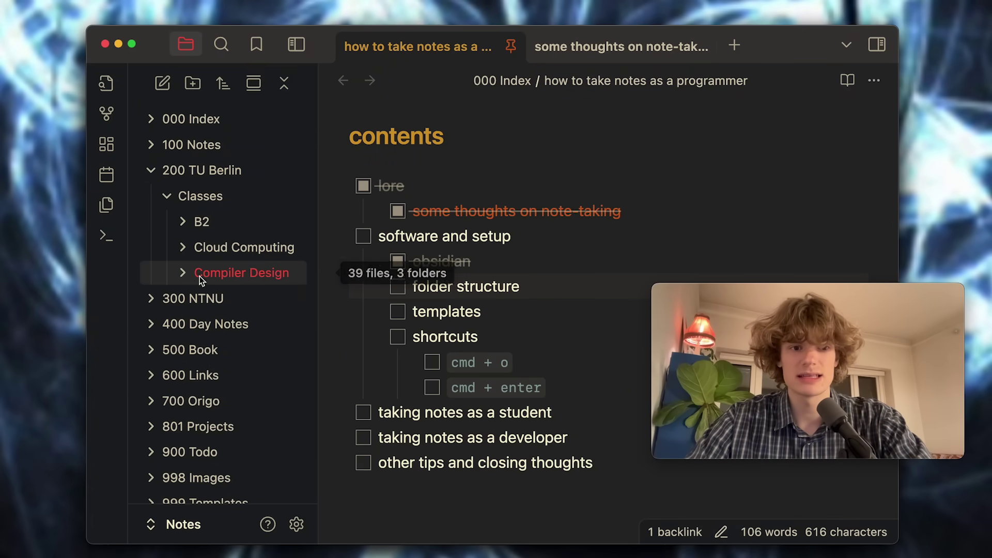
pyautogui.click(183, 273)
pyautogui.scroll(-5, 194, 351)
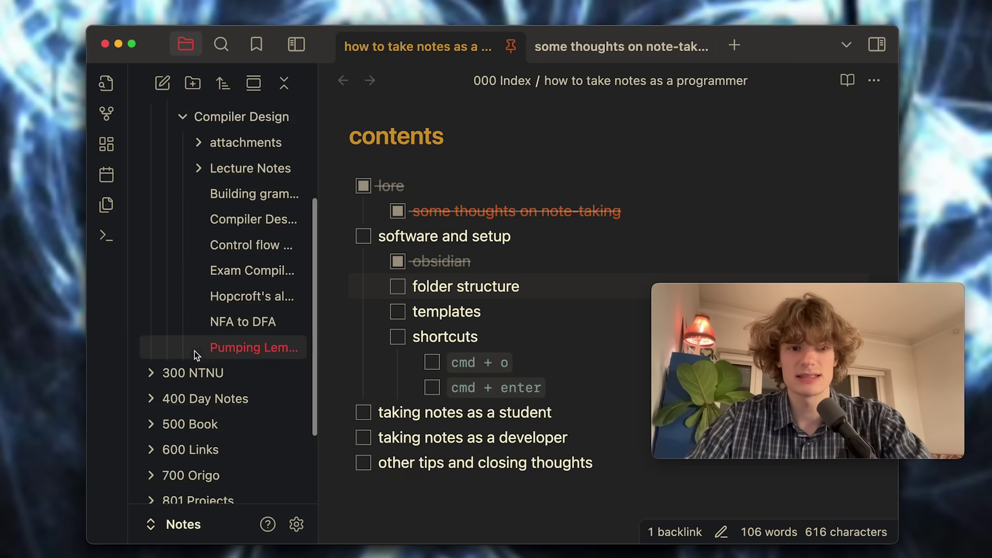
pyautogui.scroll(4, 195, 351)
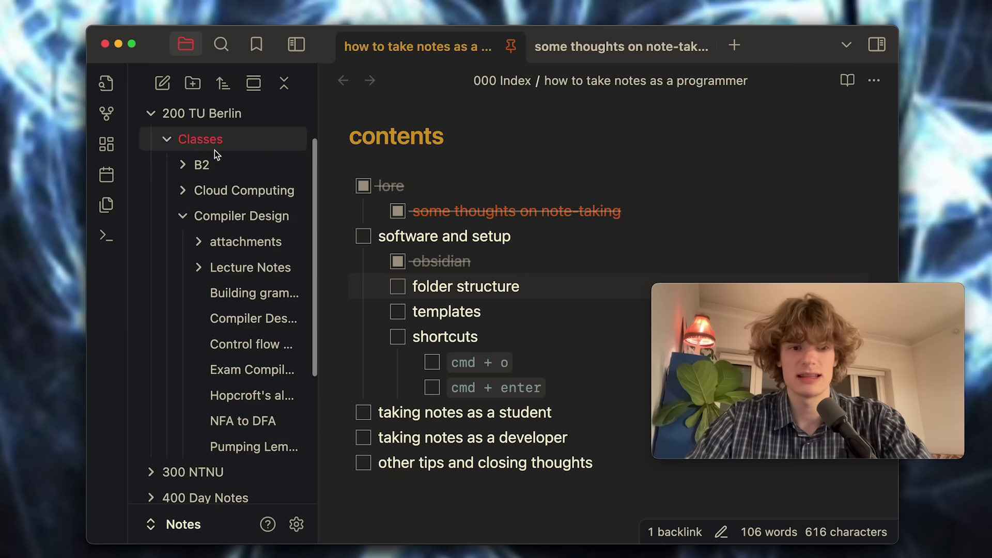
pyautogui.click(233, 362)
pyautogui.scroll(-10, 499, 281)
pyautogui.scroll(4, 499, 281)
pyautogui.press('super+w')
pyautogui.press('super+w')
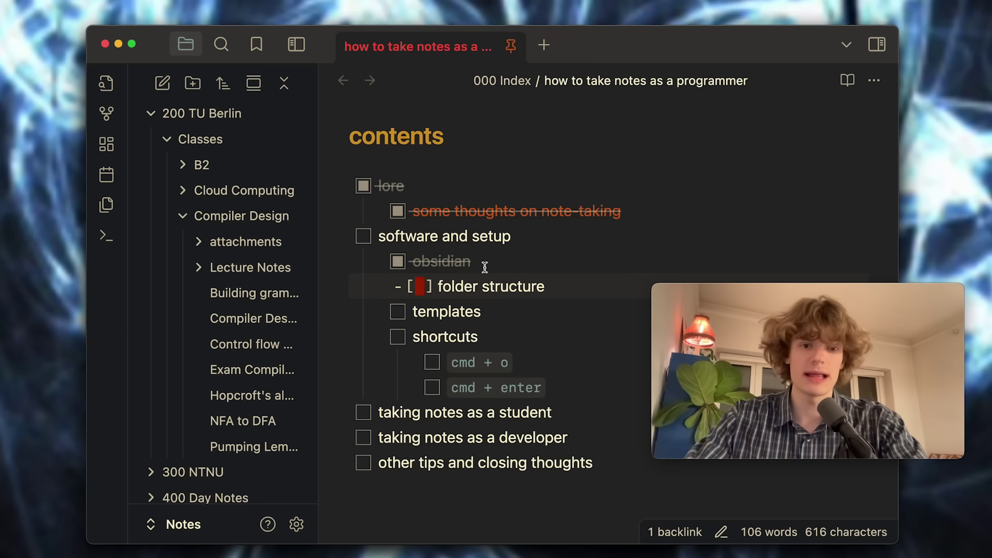
# Step: Check off folder structure and collapse the 200 TU Berlin folder in the explorer
pyautogui.press('super+Return')
pyautogui.scroll(2, 217, 192)
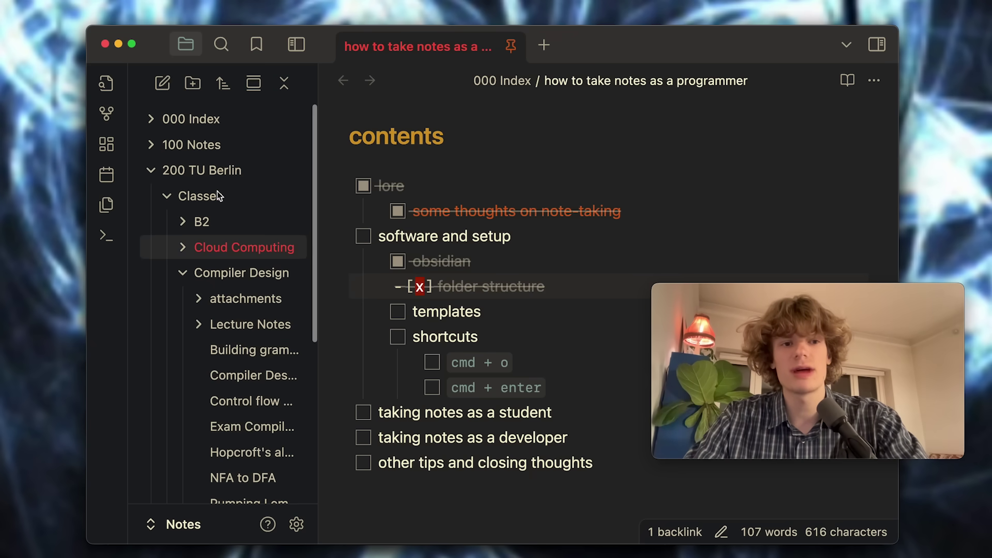
pyautogui.click(201, 170)
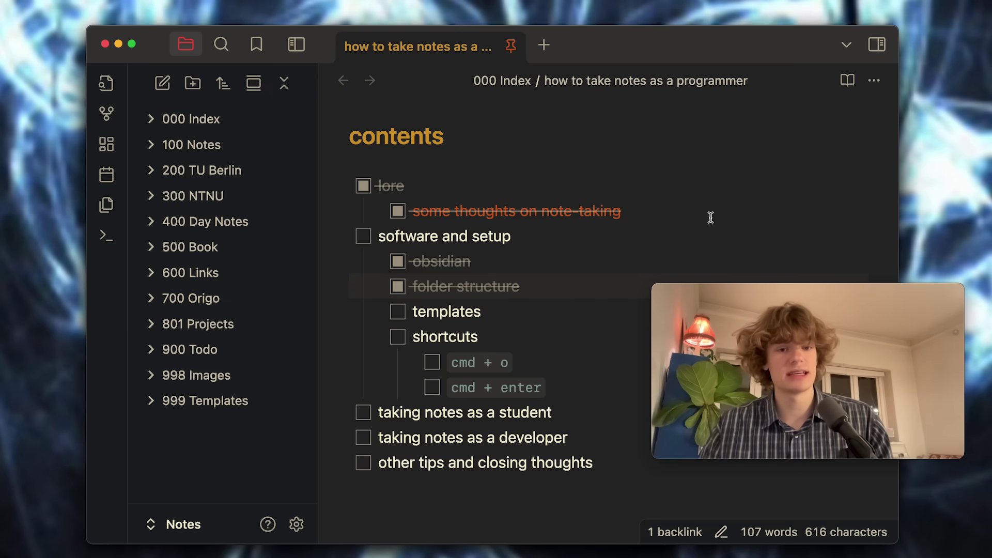
pyautogui.click(572, 284)
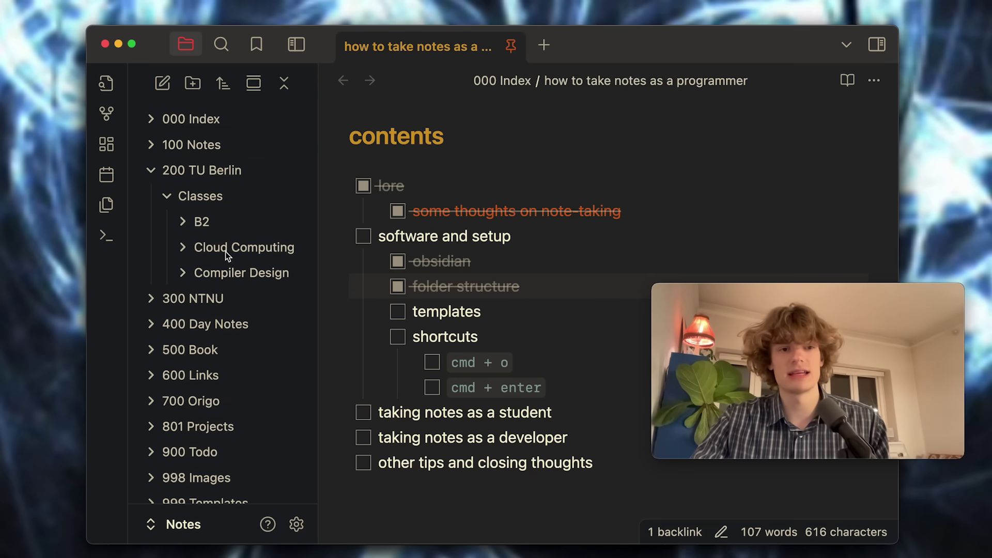
pyautogui.click(151, 171)
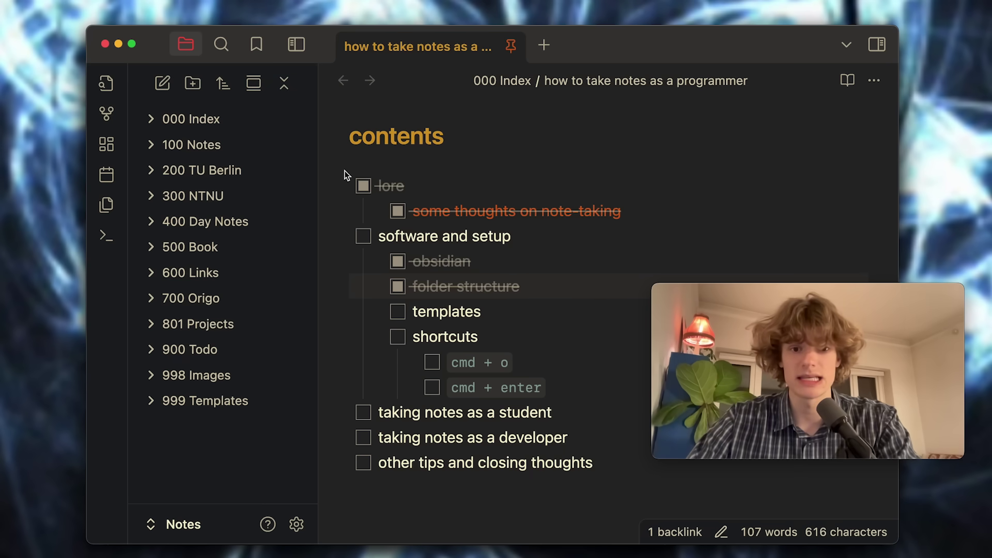
# Step: Open Class Template from 999 Templates and place the cursor on the empty line below Topics
pyautogui.click(530, 313)
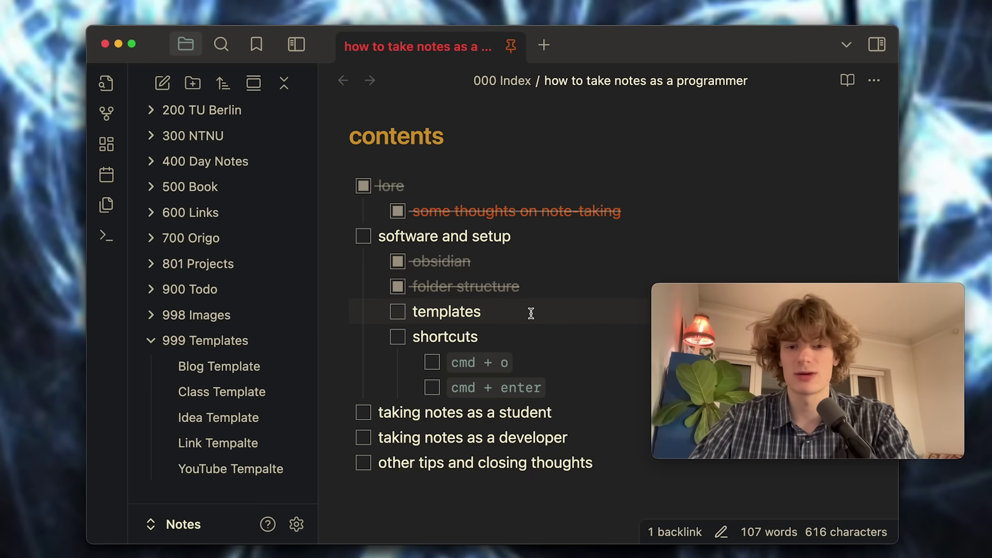
pyautogui.scroll(-1, 240, 435)
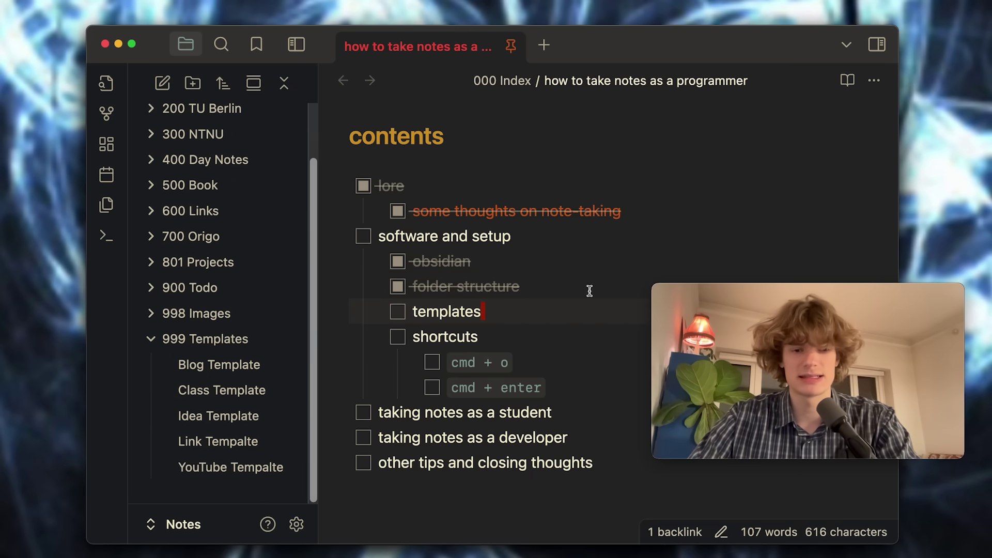
pyautogui.click(264, 394)
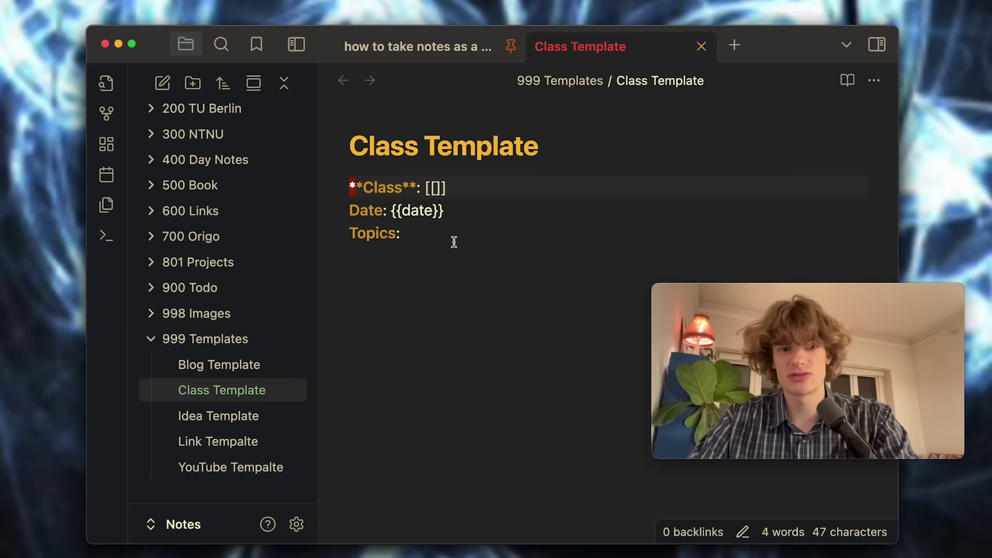
pyautogui.click(517, 278)
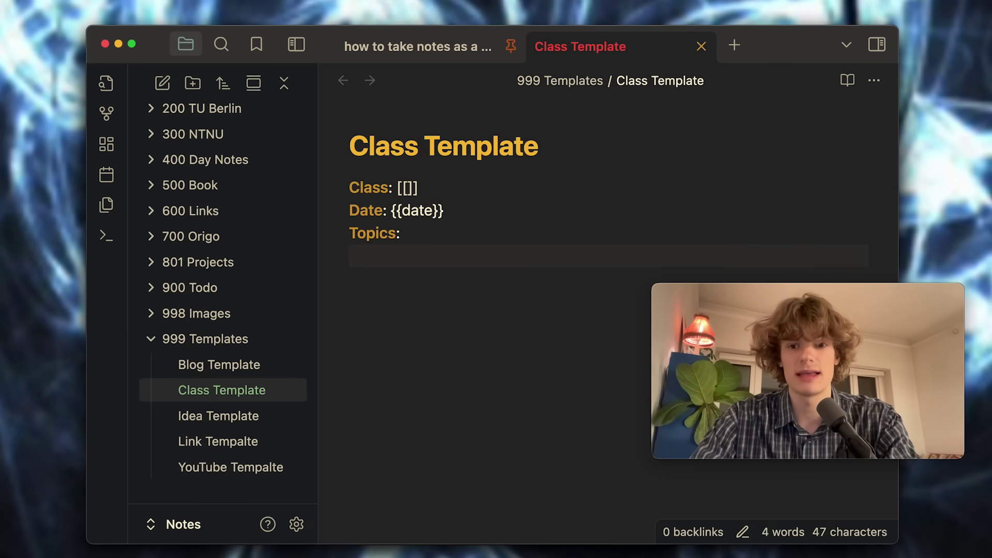
pyautogui.press('super+o')
# Step: Create a 'tempalte test' note and insert the Class Template into it
pyautogui.write('tempalt')
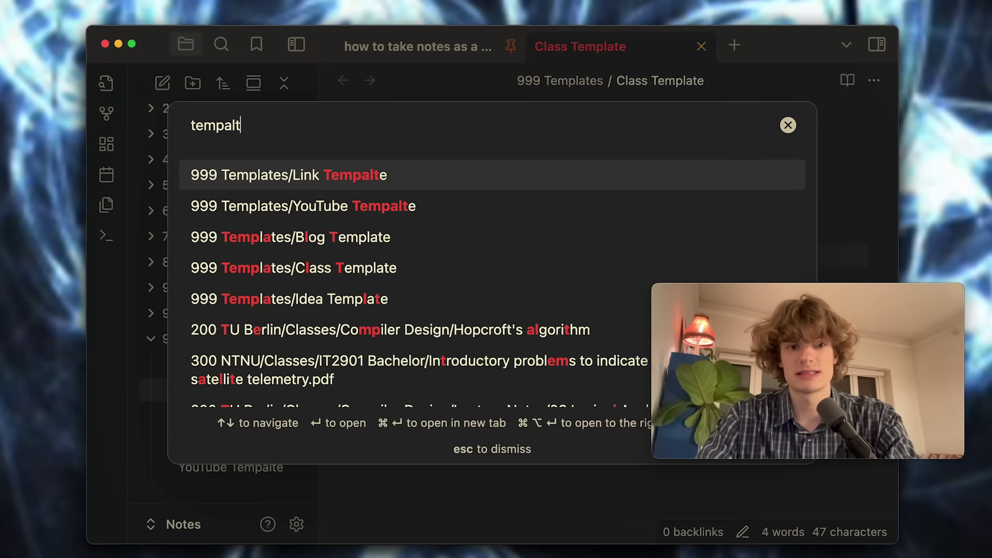
pyautogui.write('e test')
pyautogui.hotkey('shift', 'Return')
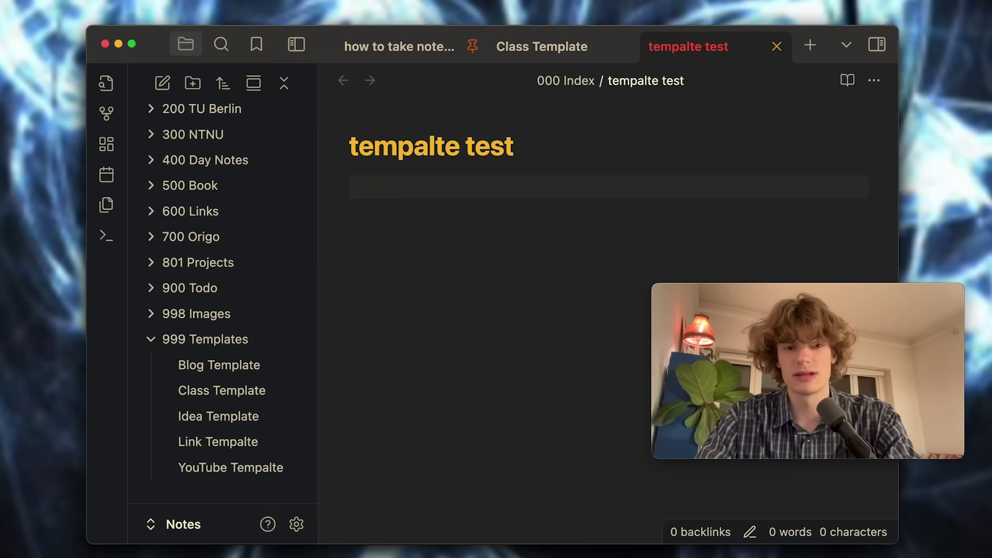
pyautogui.press('Return')
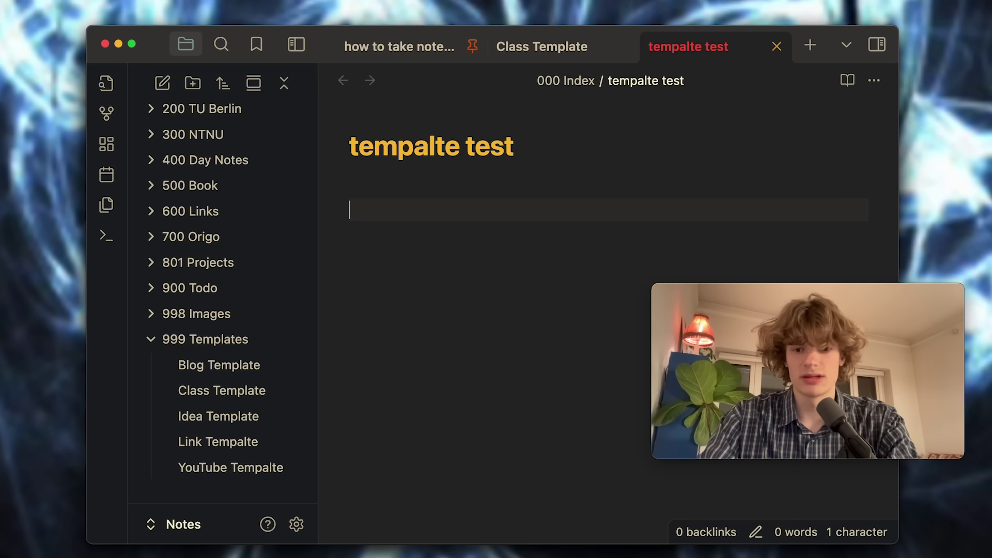
pyautogui.press('BackSpace')
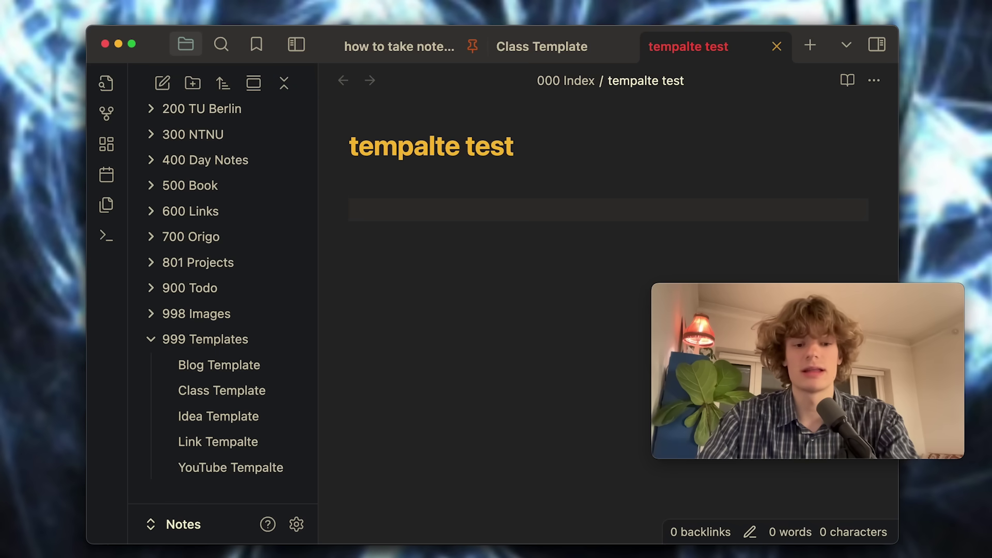
pyautogui.write('/')
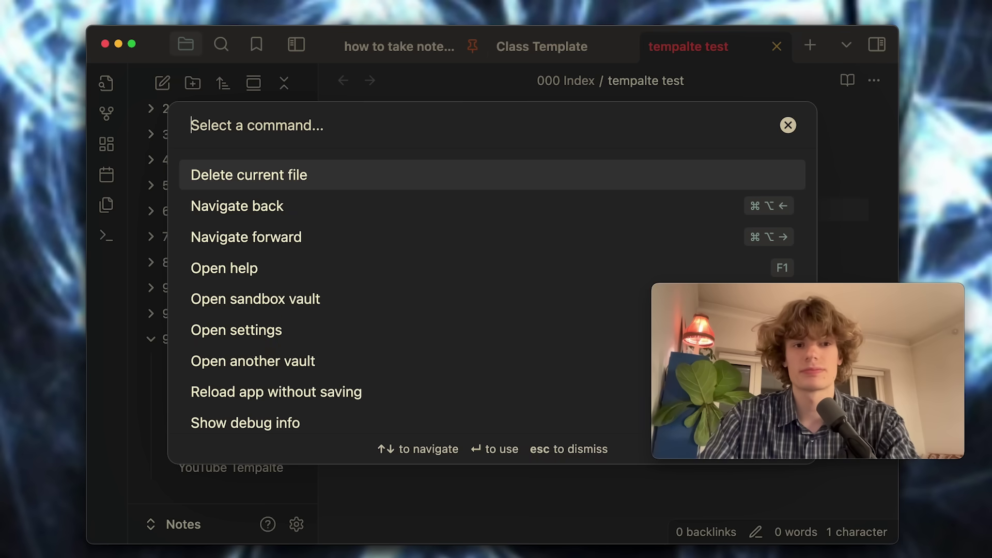
pyautogui.write('tempa')
pyautogui.press('BackSpace')
pyautogui.press('Return')
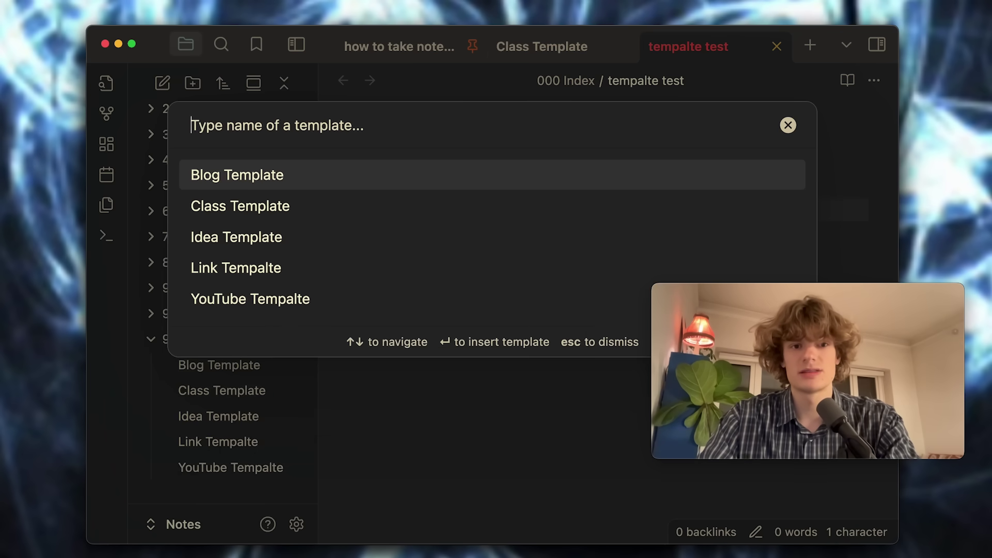
pyautogui.write('clas')
pyautogui.press('Return')
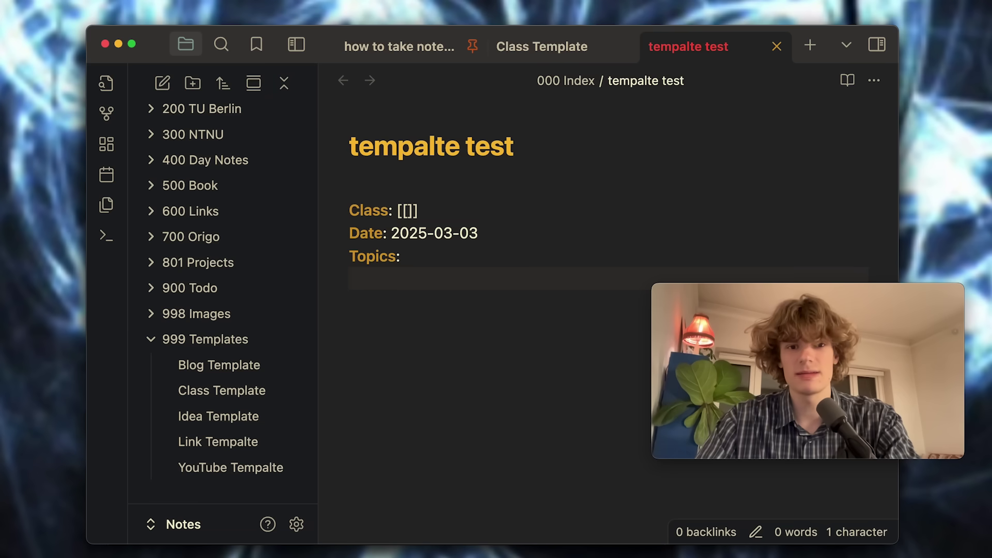
# Step: Fill the Class link with [[Cloud Computing]] and tag Topics with #azure
pyautogui.press('Up')
pyautogui.press('Up')
pyautogui.press('Up')
pyautogui.press('Right')
pyautogui.press('Right')
pyautogui.press('Right')
pyautogui.press('Right')
pyautogui.press('Right')
pyautogui.press('Right')
pyautogui.press('Right')
pyautogui.press('Right')
pyautogui.press('Right')
pyautogui.press('Right')
pyautogui.press('Right')
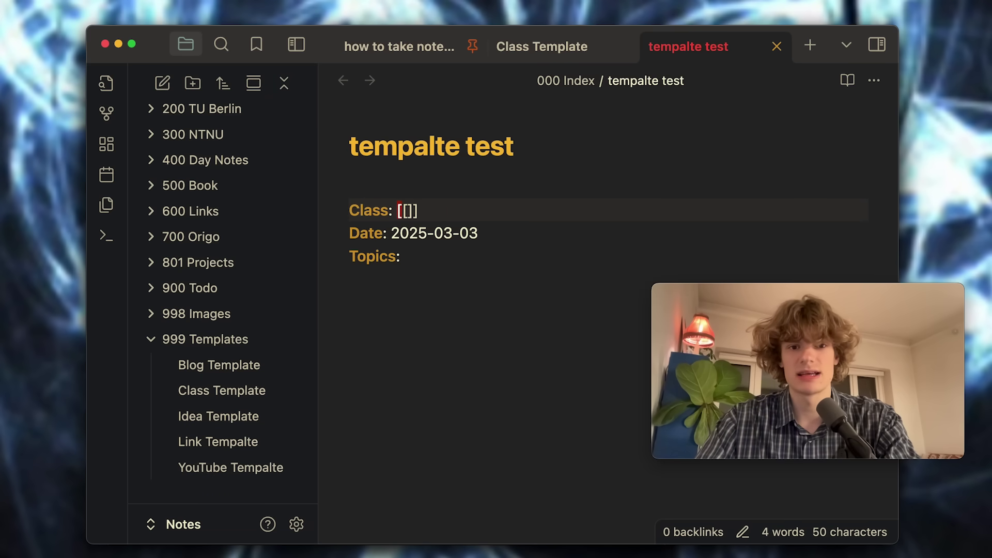
pyautogui.write('clou')
pyautogui.press('Return')
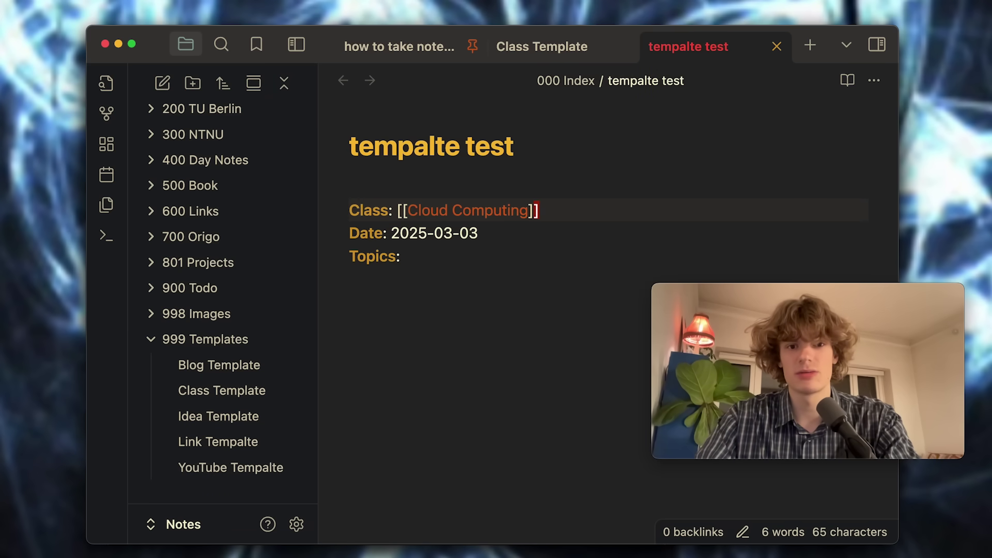
pyautogui.press('Down')
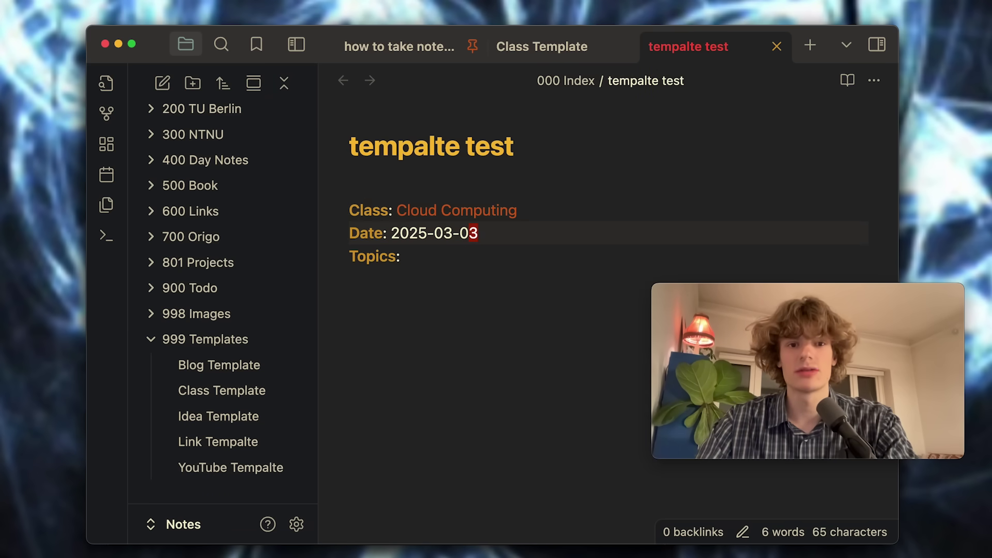
pyautogui.press('Down')
pyautogui.write('#')
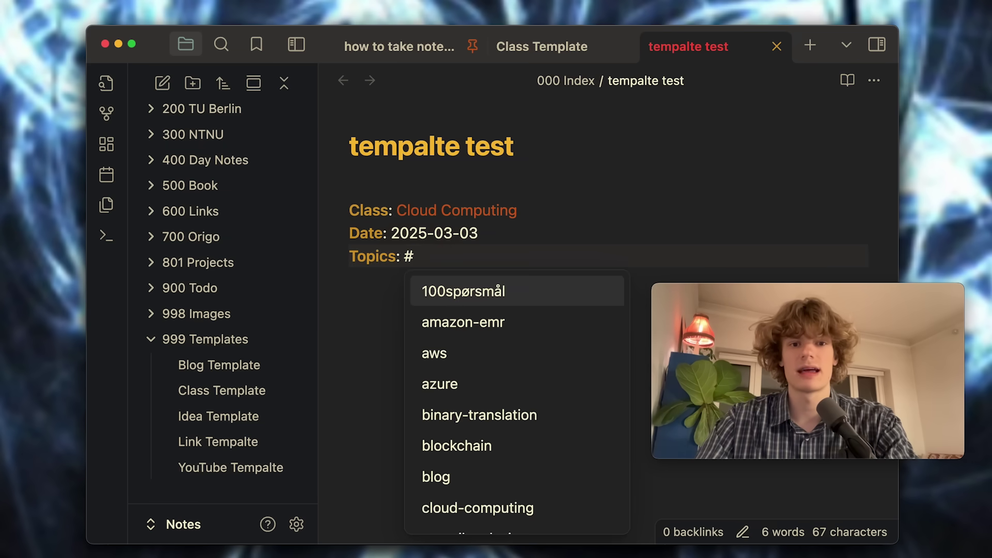
pyautogui.press('Down')
pyautogui.press('Down')
pyautogui.press('Down')
pyautogui.press('Return')
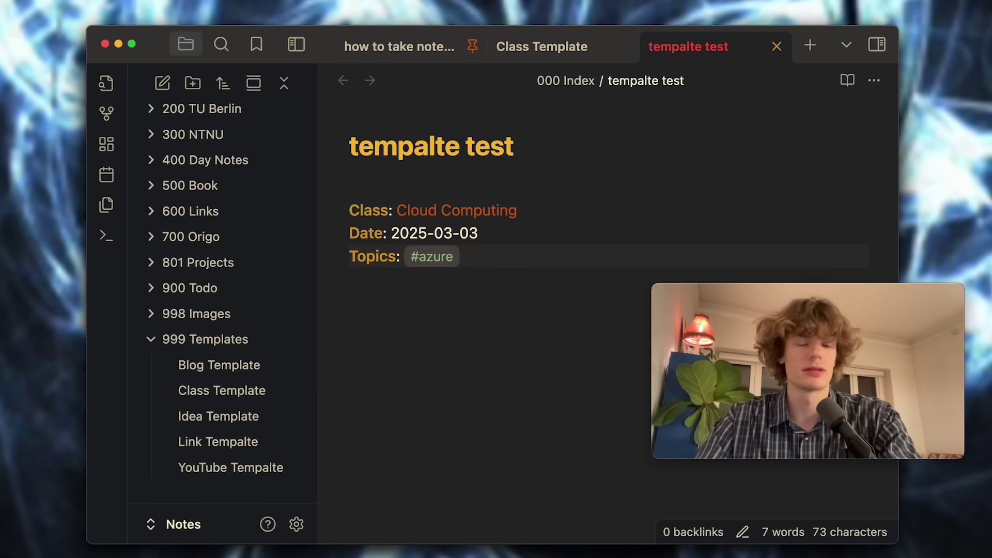
# Step: Type and delete a throwaway test line, then close the tempalte test note
pyautogui.press('Return')
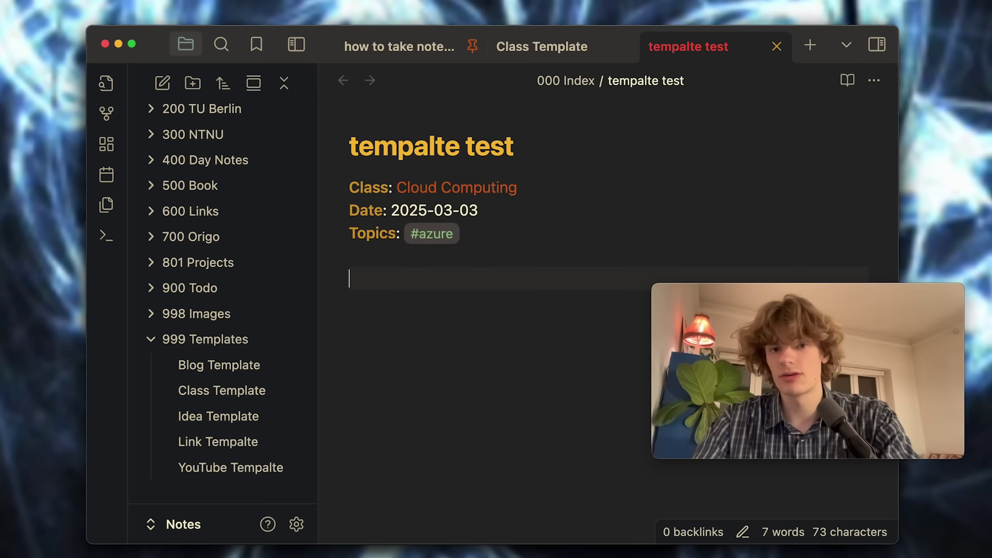
pyautogui.write('lkajsdlkajsd')
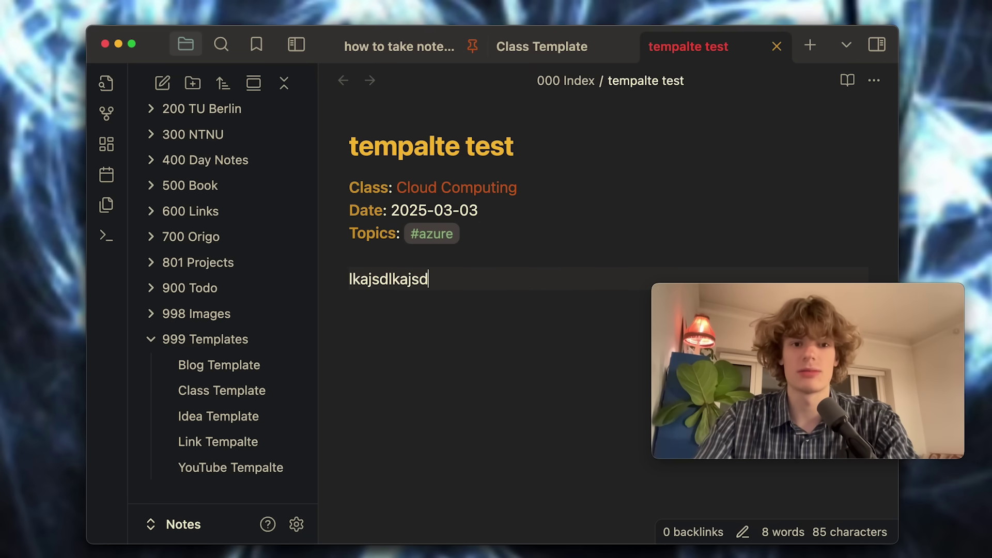
pyautogui.doubleClick(390, 279)
pyautogui.press('BackSpace')
pyautogui.press('super+w')
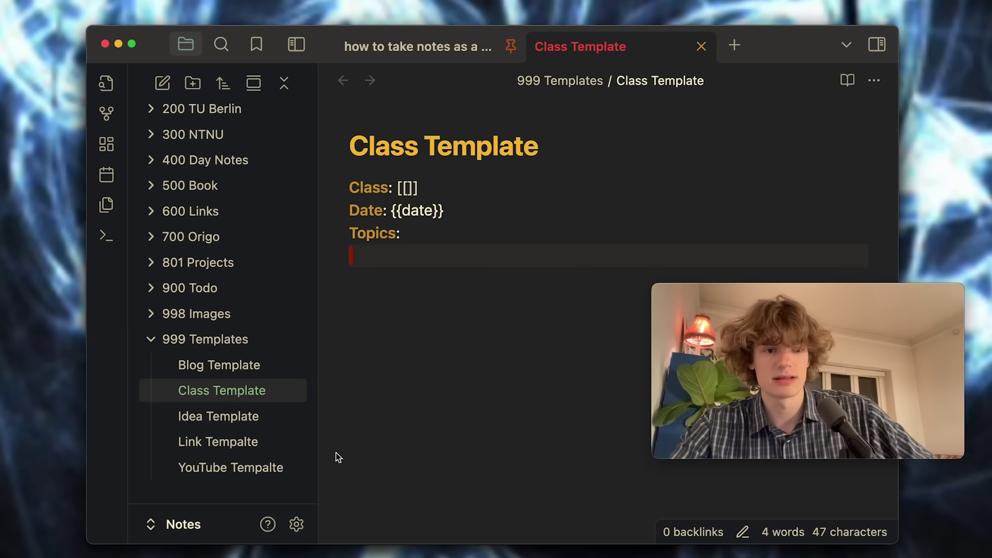
# Step: Close the Class Template note
pyautogui.press('super+a')
pyautogui.click(399, 310)
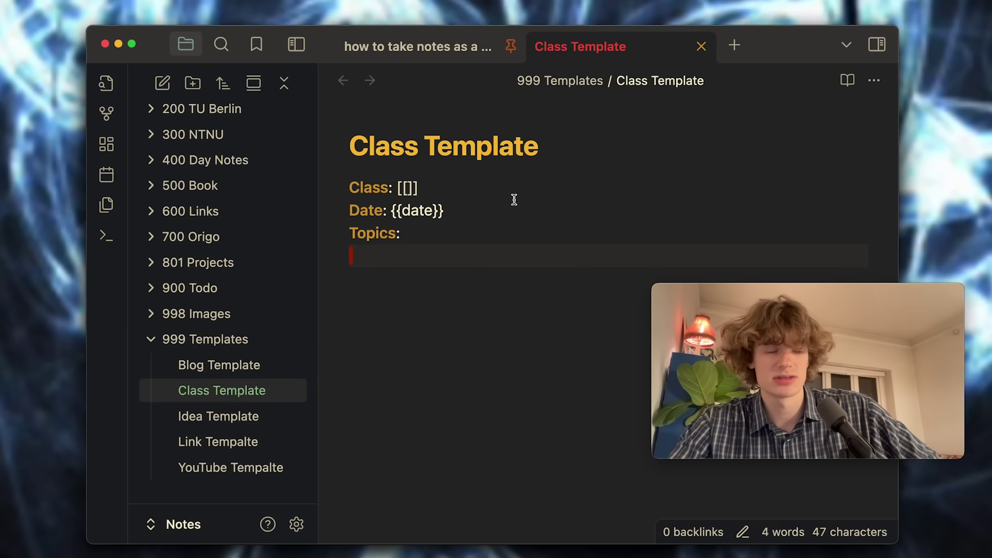
pyautogui.click(499, 212)
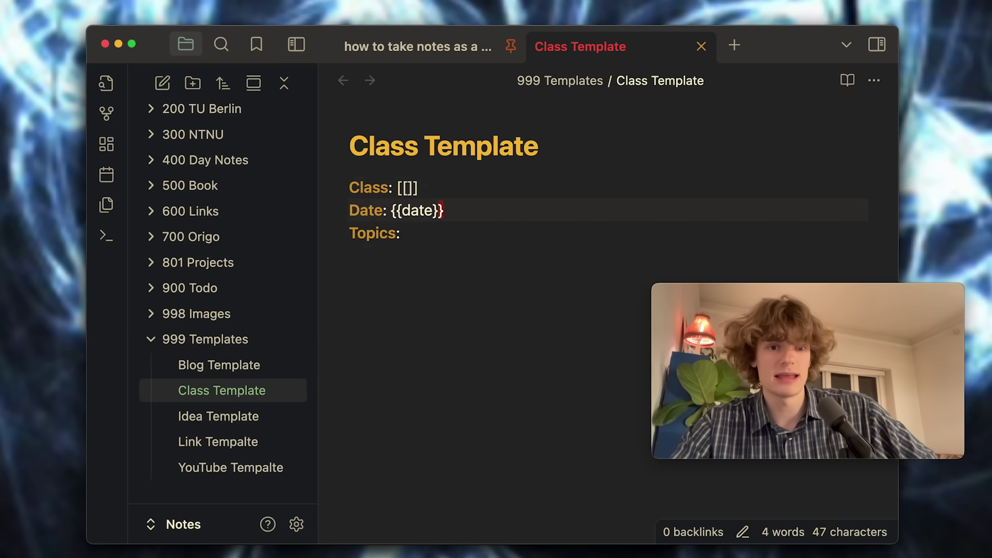
pyautogui.press('Down')
pyautogui.press('Down')
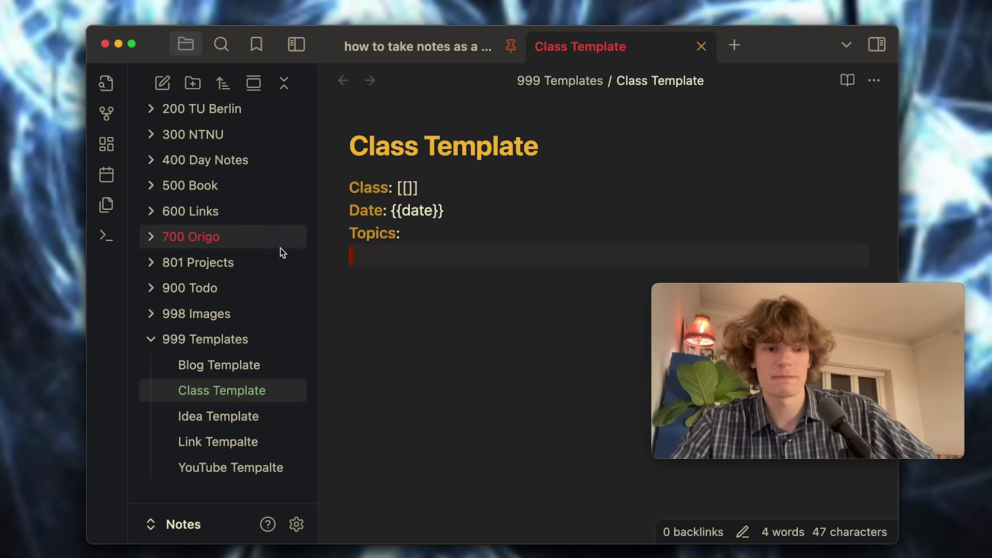
pyautogui.press('super+w')
# Step: Tick off the templates item in the checklist and hide the file sidebar
pyautogui.press('Down')
pyautogui.press('End')
pyautogui.press('Down')
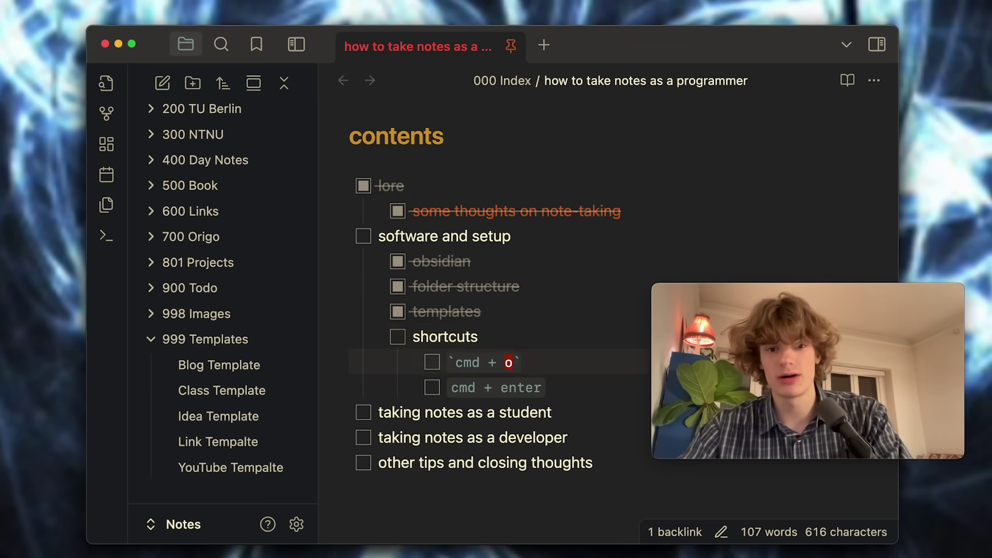
pyautogui.press('Up')
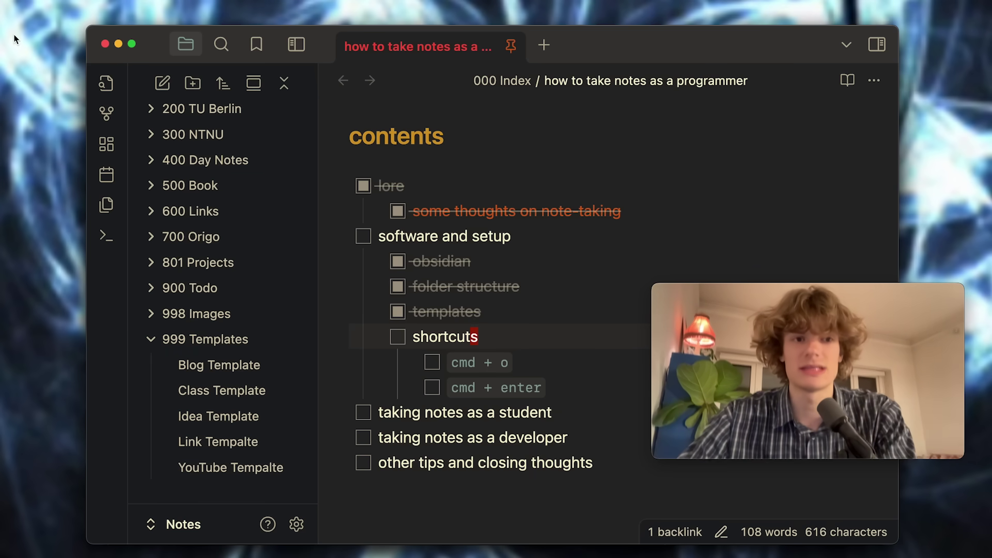
pyautogui.press('super+shift+e')
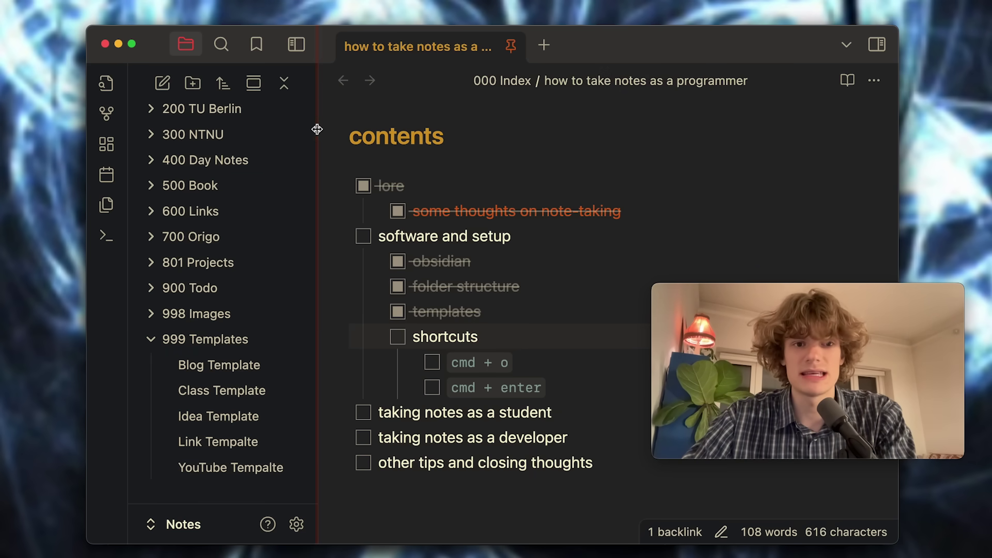
pyautogui.press('super+shift+e')
pyautogui.press('super+o')
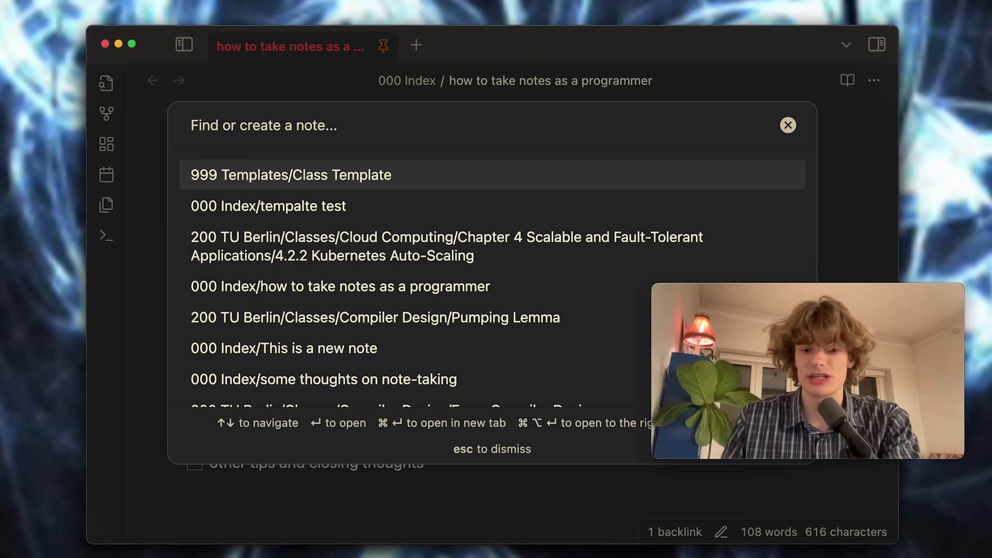
# Step: Open the slackbot note, then close it and create a new javascript dance note
pyautogui.write('javascript')
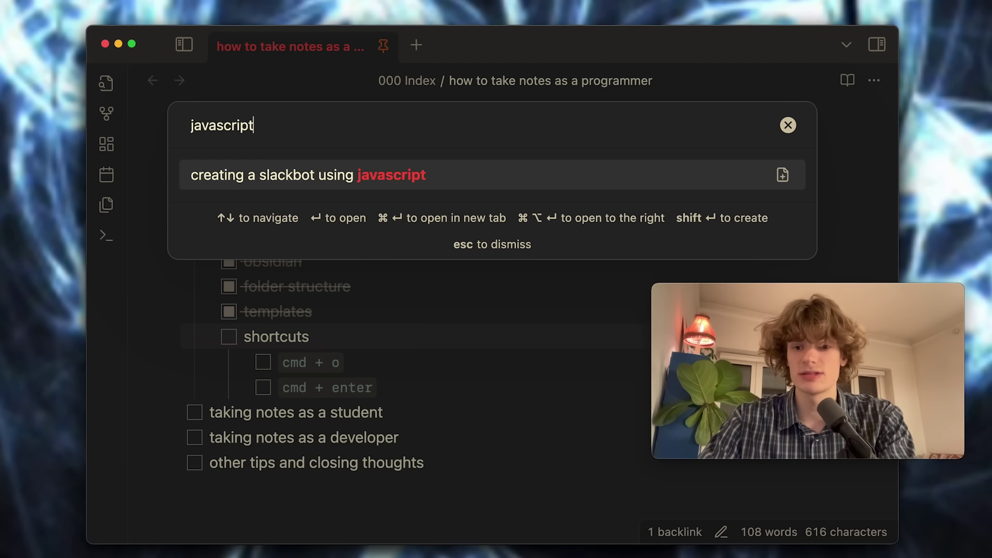
pyautogui.press('Return')
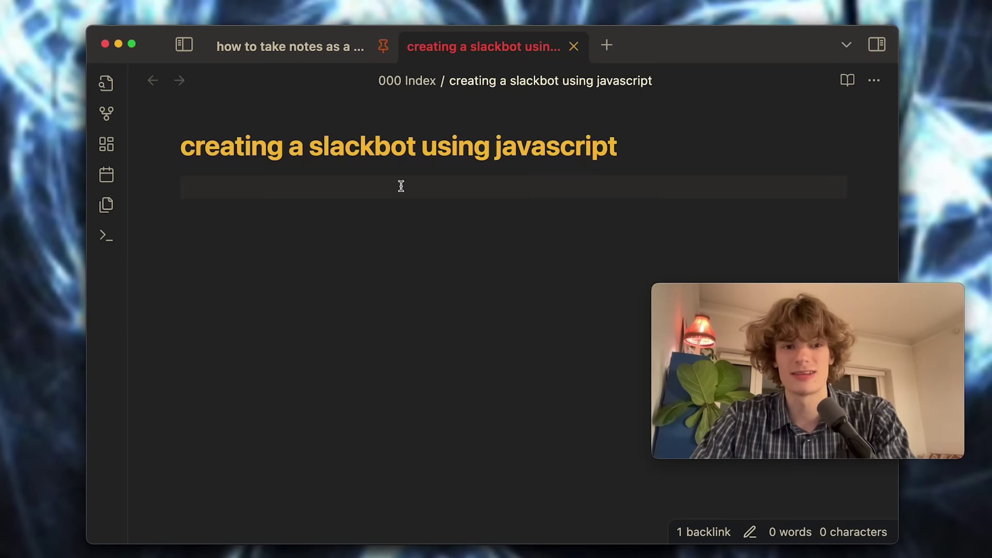
pyautogui.press('super+w')
pyautogui.press('super+o')
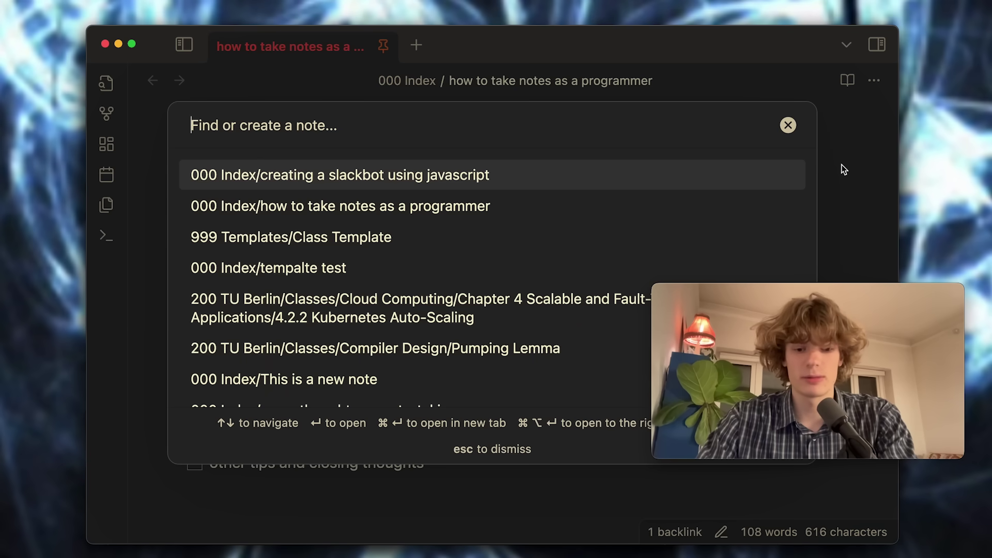
pyautogui.write('jav')
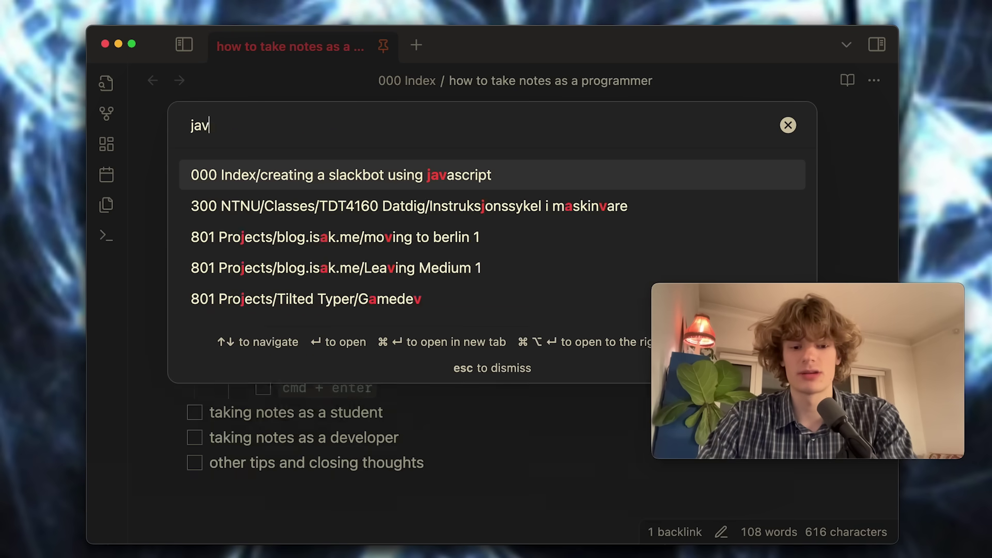
pyautogui.write('ascript dance')
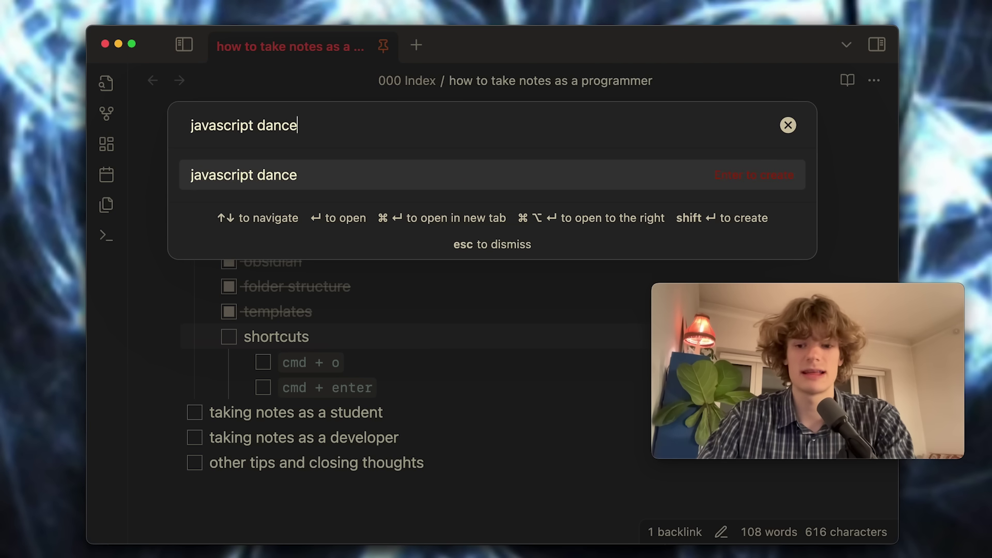
pyautogui.press('Return')
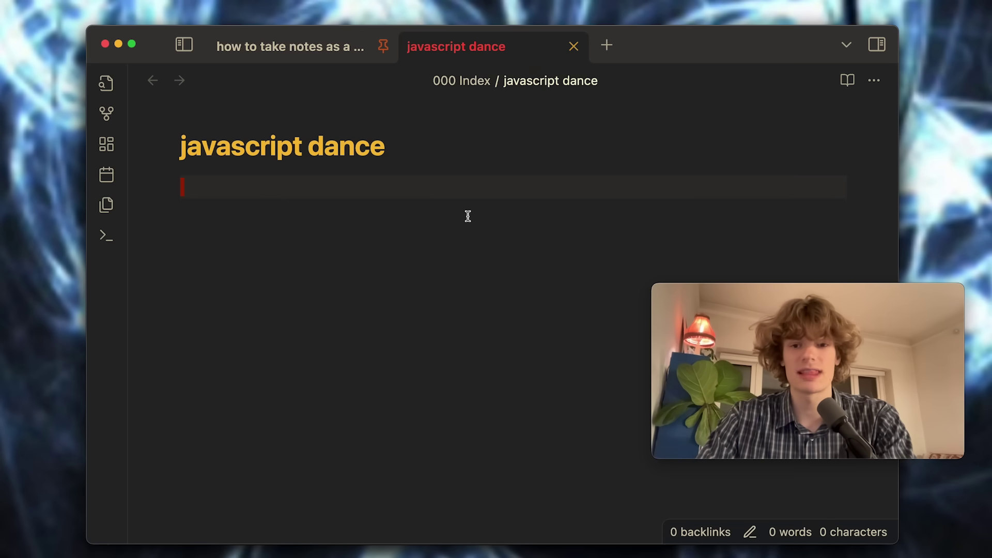
# Step: Reopen the slackbot note, then the javascript dance note, from the quick switcher
pyautogui.press('super+o')
pyautogui.write('javas')
pyautogui.press('Down')
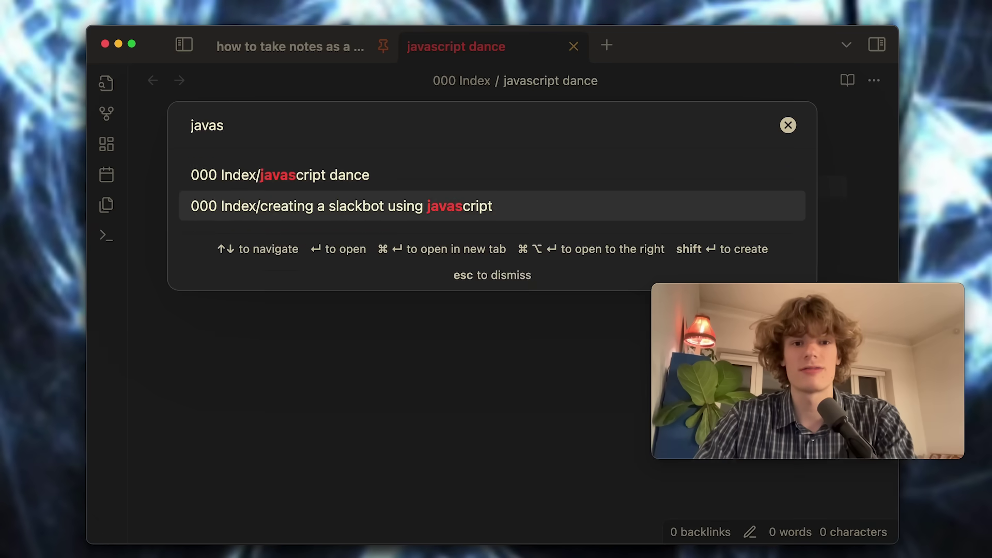
pyautogui.press('Return')
pyautogui.press('super+o')
pyautogui.write('java')
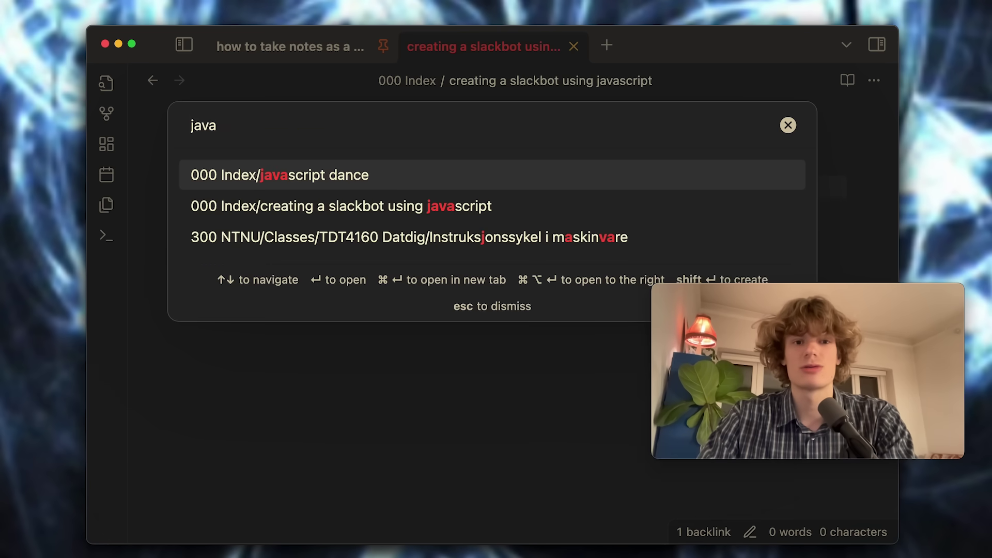
pyautogui.press('Return')
# Step: Add a [[javascript trance]] link below the cmd + enter task and open it as a new note
pyautogui.press('super+w')
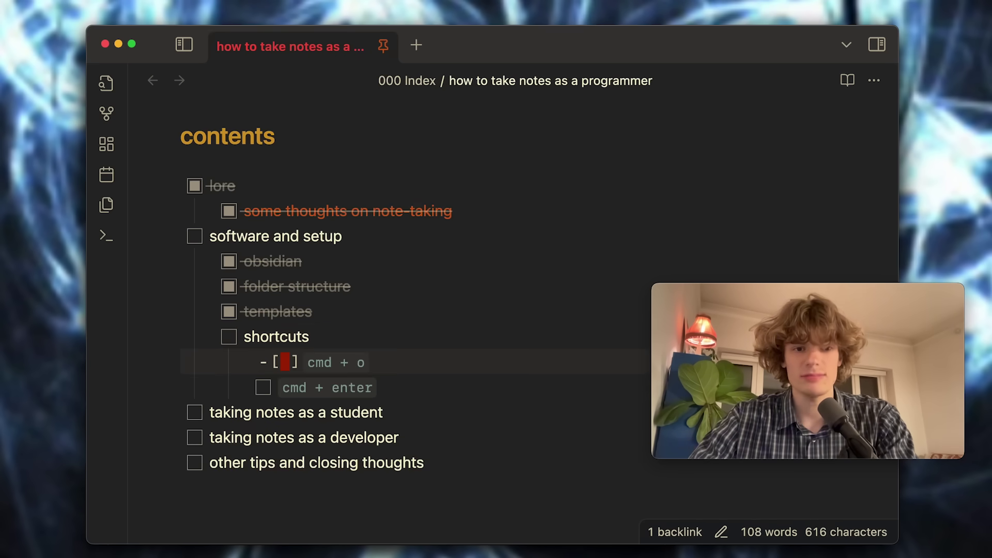
pyautogui.press('j')
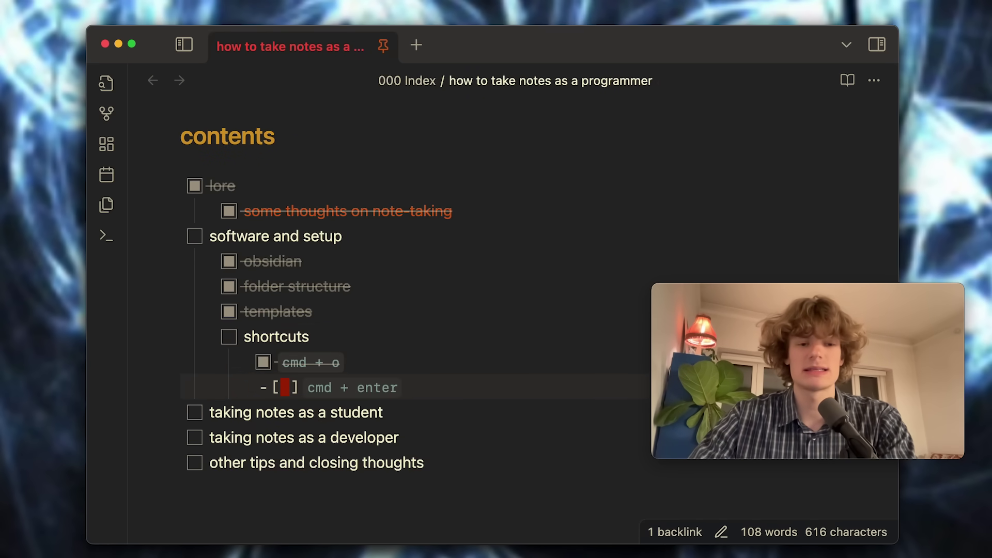
pyautogui.press('o')
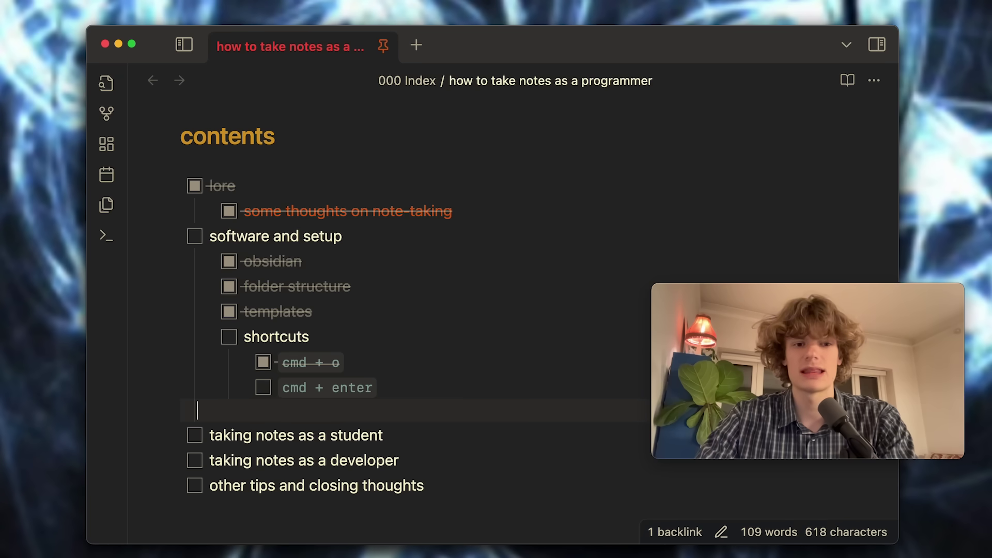
pyautogui.write('[[jacasc')
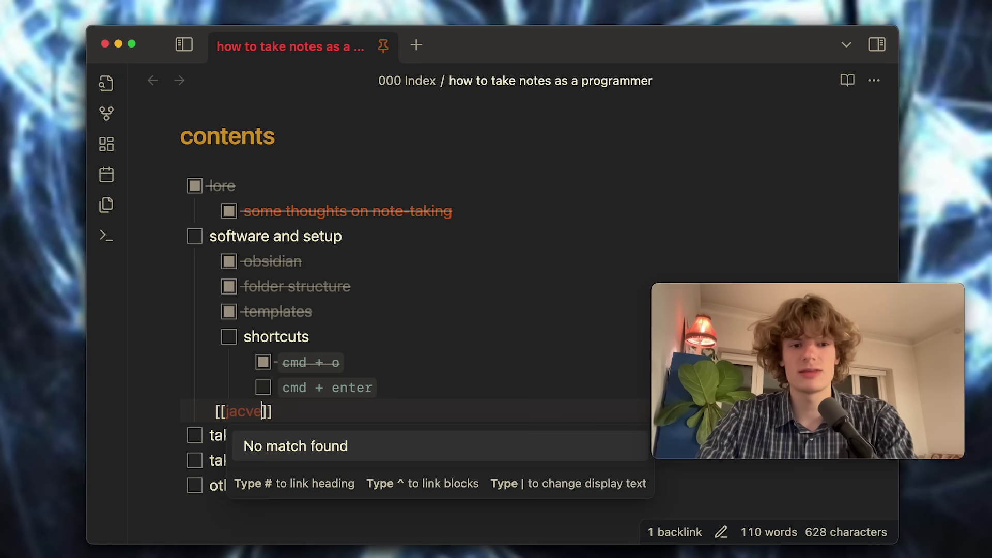
pyautogui.press('BackSpace')
pyautogui.press('BackSpace')
pyautogui.press('BackSpace')
pyautogui.press('BackSpace')
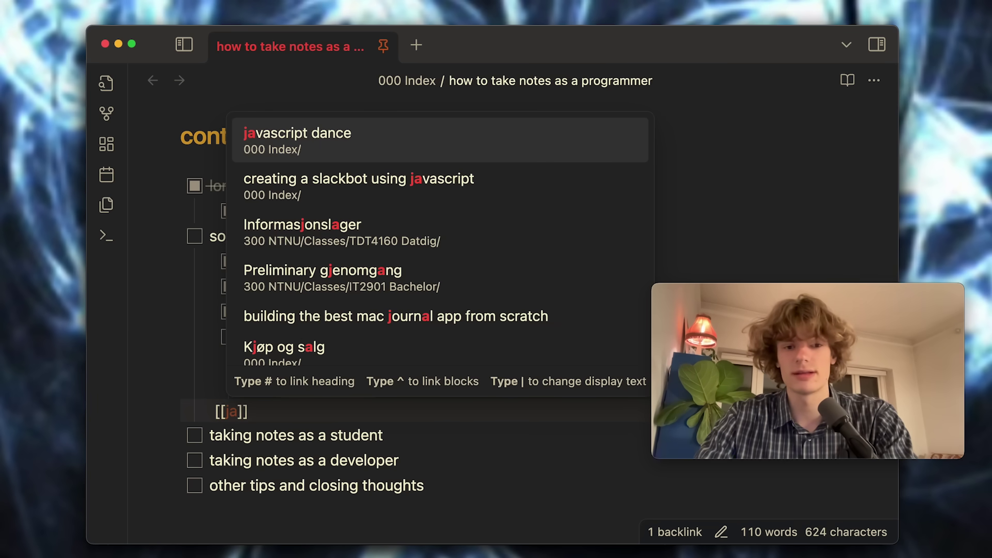
pyautogui.press('BackSpace')
pyautogui.press('BackSpace')
pyautogui.press('Escape')
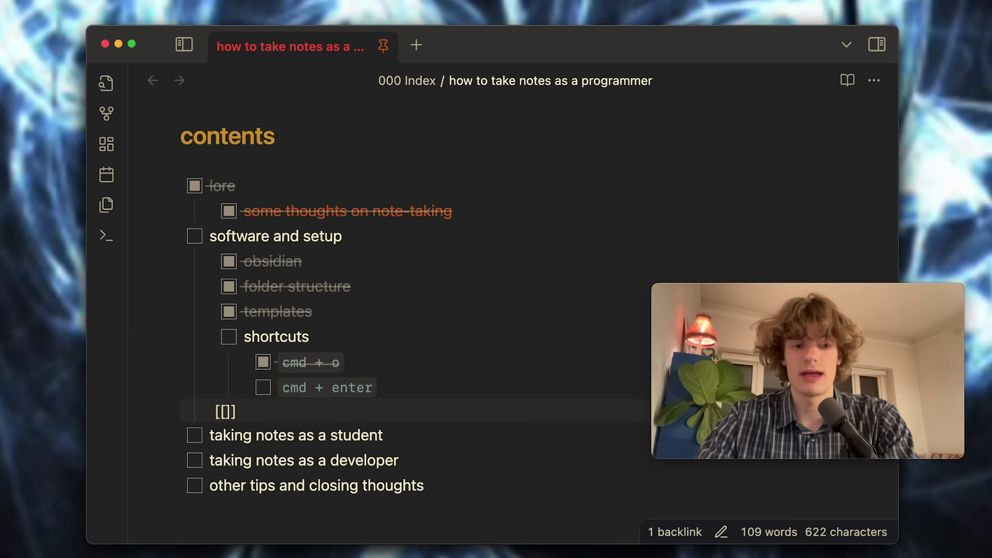
pyautogui.write('javascript')
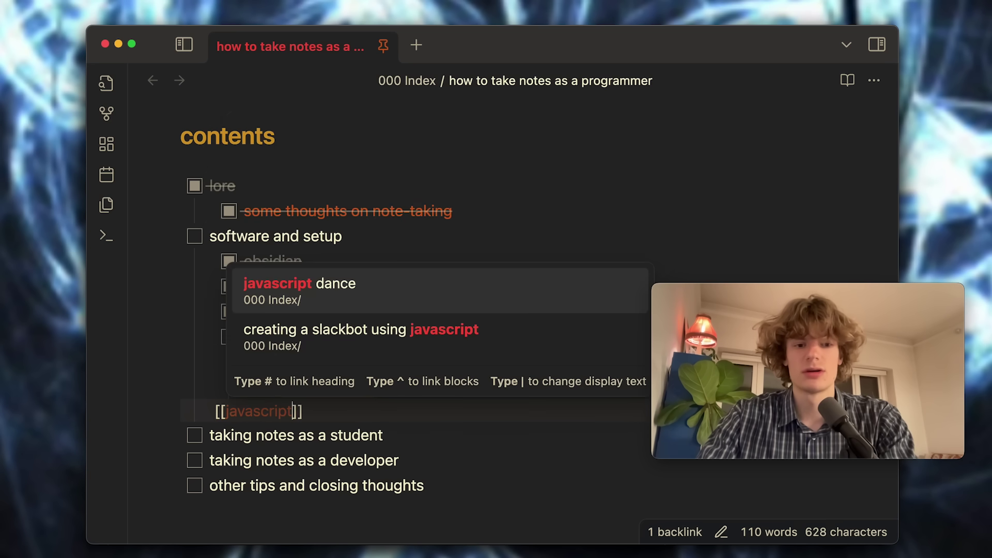
pyautogui.write(' trance')
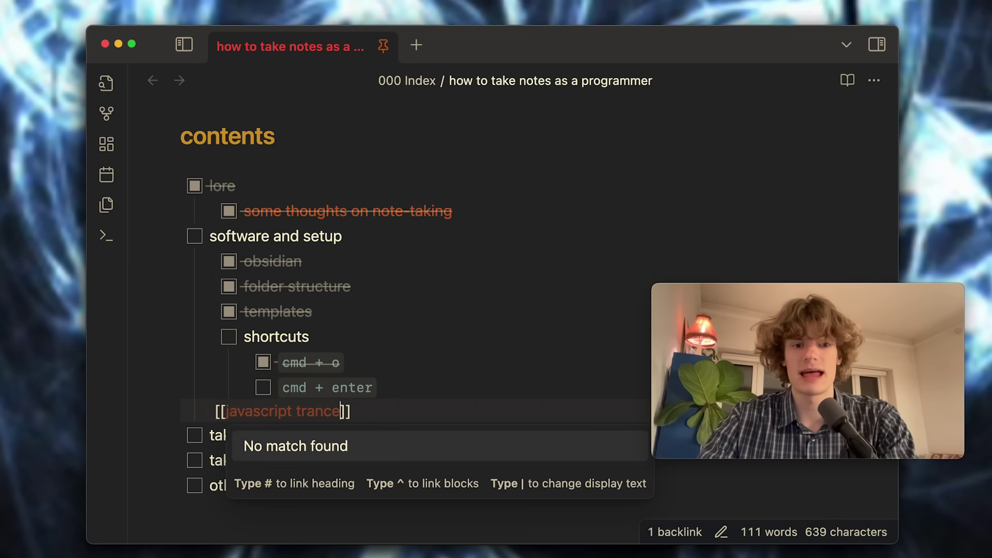
pyautogui.press('super+Return')
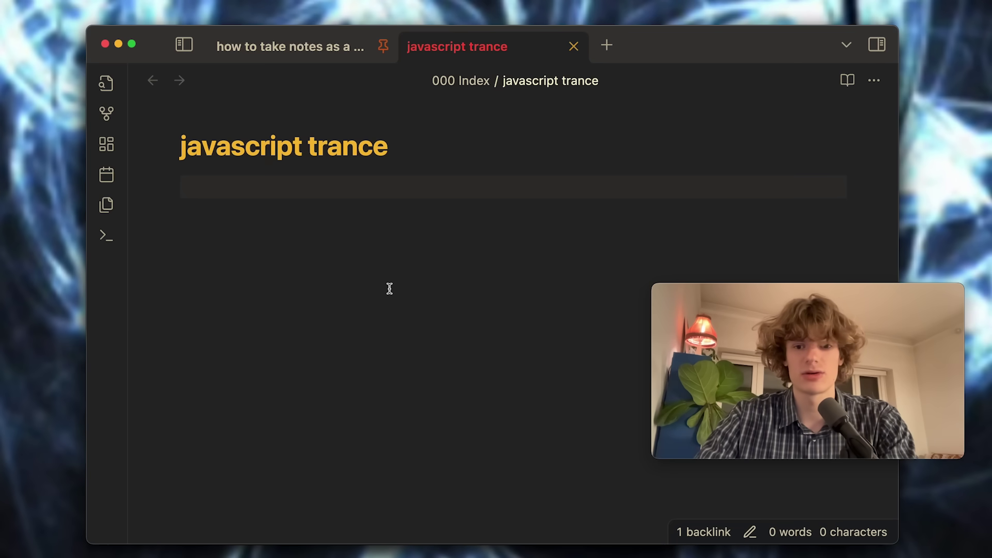
# Step: Edit the shortcut task to read cmd + shift + enter
pyautogui.press('super+w')
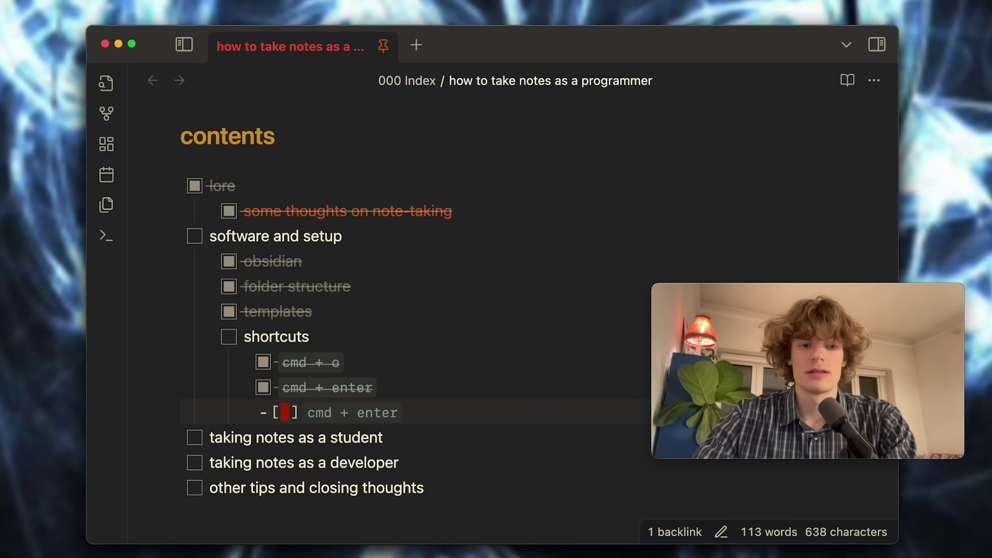
pyautogui.press('w')
pyautogui.press('w')
pyautogui.press('w')
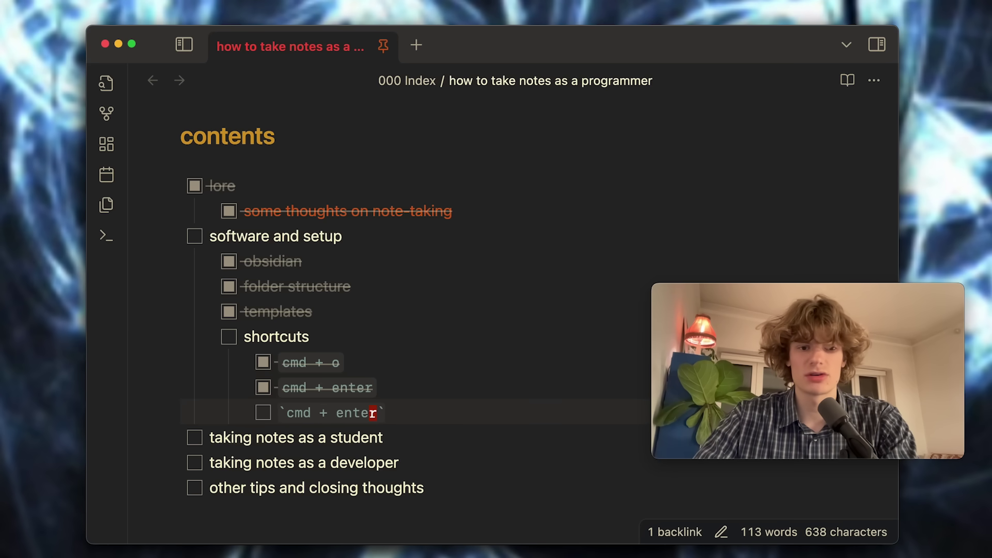
pyautogui.press('b')
pyautogui.press('b')
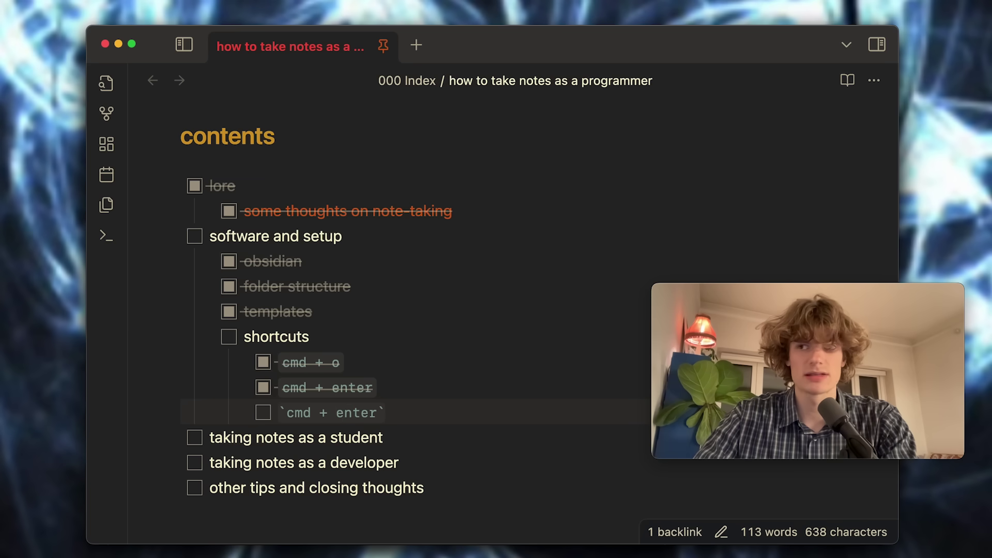
pyautogui.write('shit')
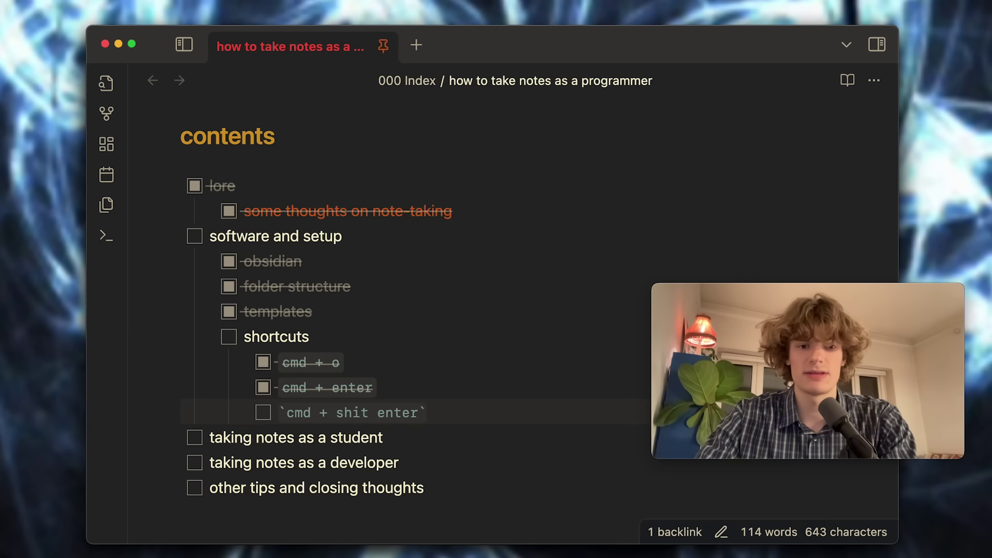
pyautogui.press('BackSpace')
pyautogui.write('ft +')
pyautogui.press('BackSpace')
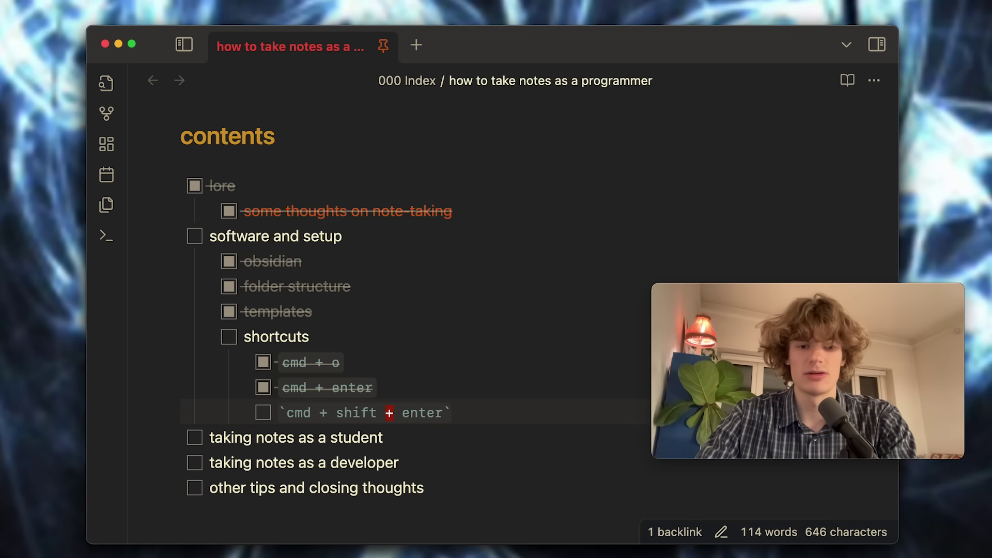
# Step: Open the javascript dance note in a new tab from the note search
pyautogui.press('super+o')
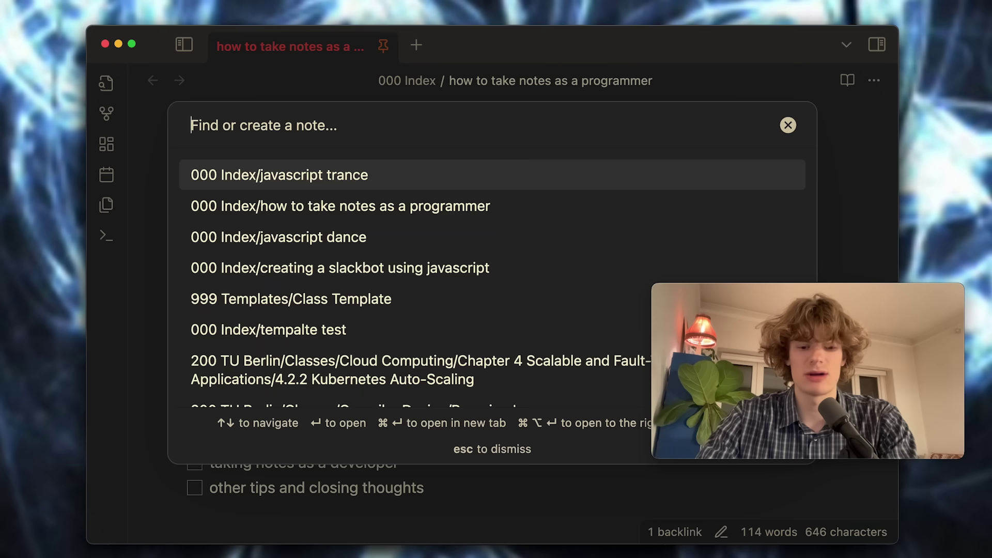
pyautogui.write('javascript')
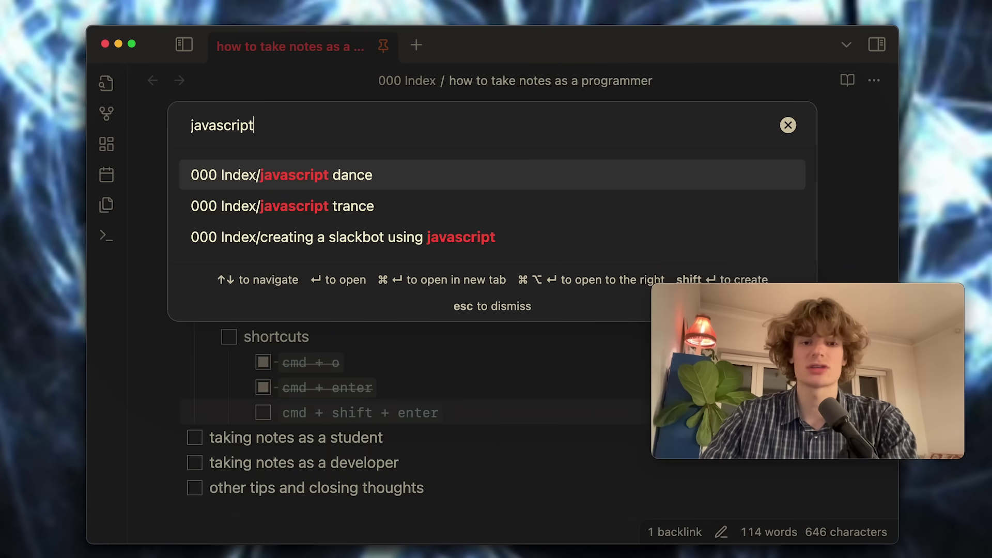
pyautogui.press('Down')
pyautogui.press('Up')
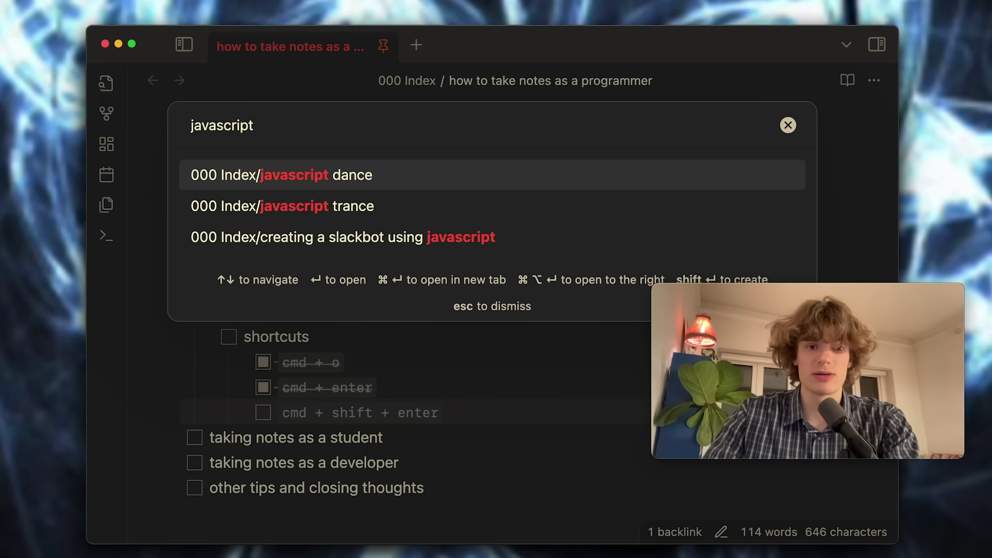
pyautogui.press('Down')
pyautogui.press('Up')
pyautogui.press('super+Return')
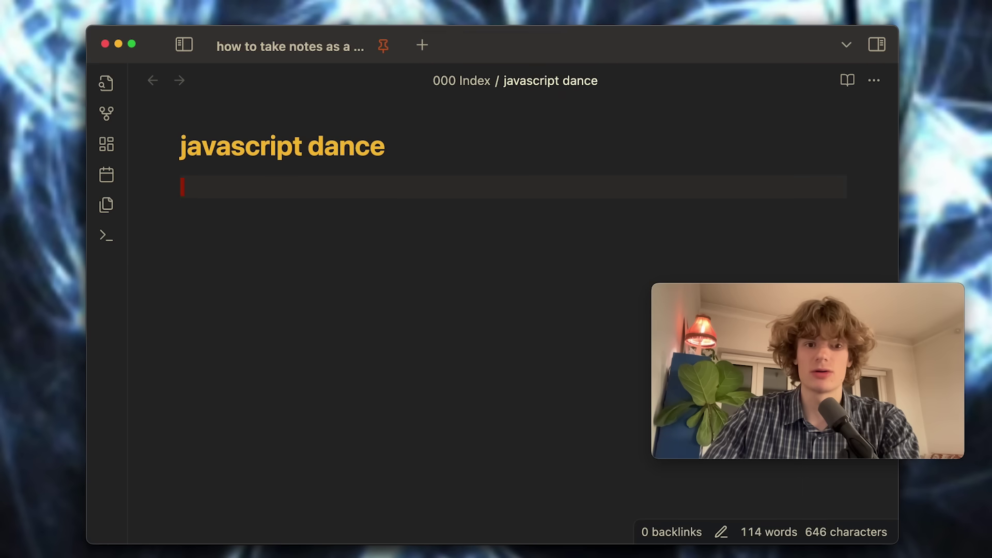
# Step: Create a new javascript note, type '-b oo m', and close back to the index note
pyautogui.press('super+o')
pyautogui.write('javascript')
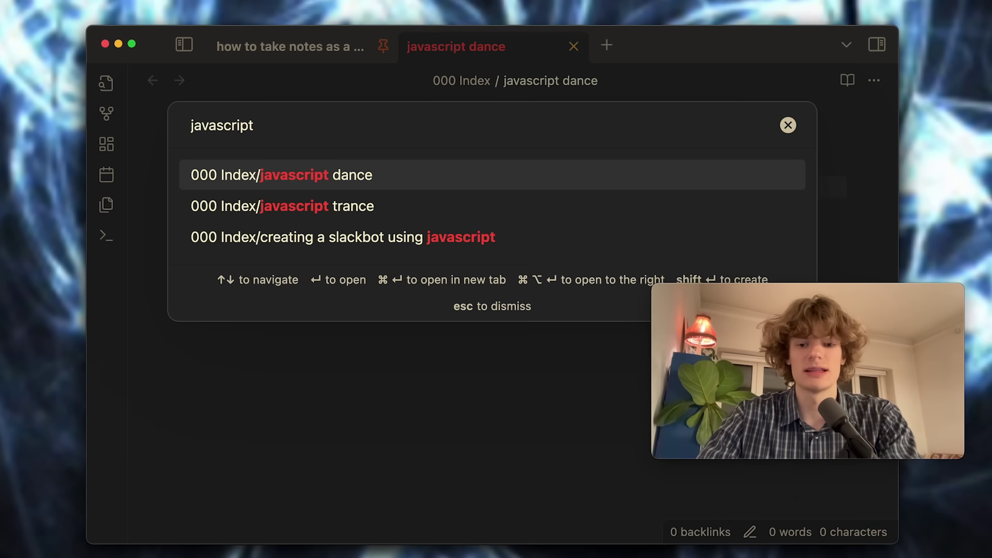
pyautogui.press('super+shift+Return')
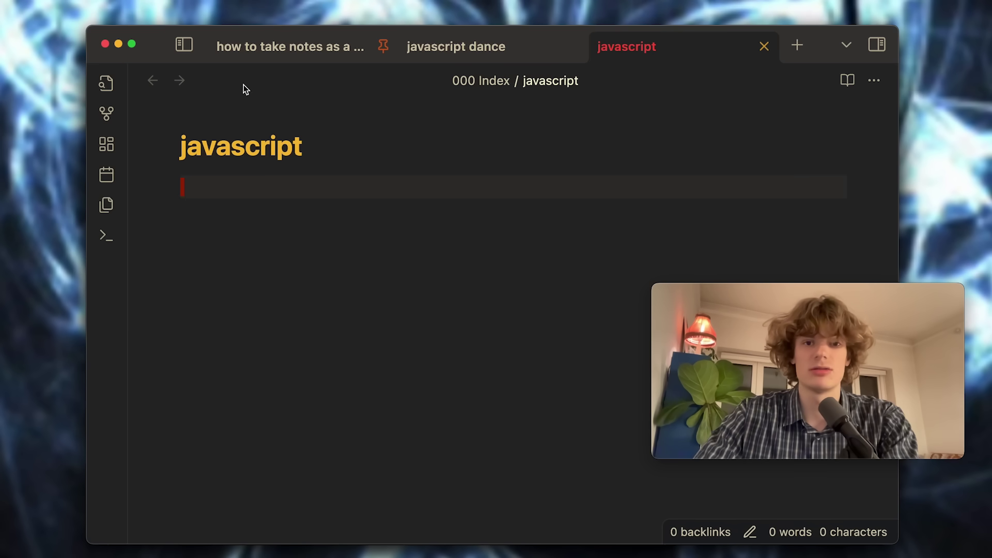
pyautogui.write('-b oo m')
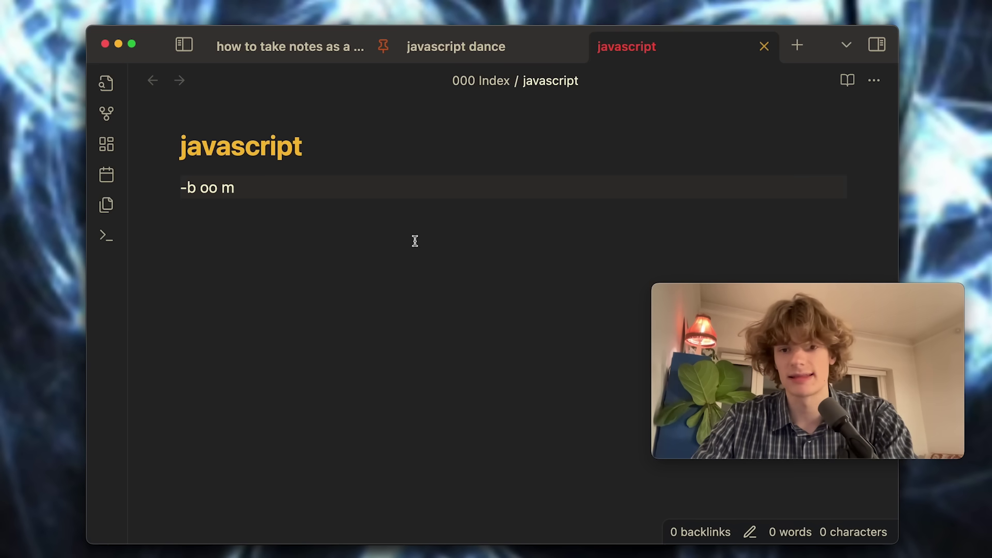
pyautogui.press('super+w')
pyautogui.press('super+w')
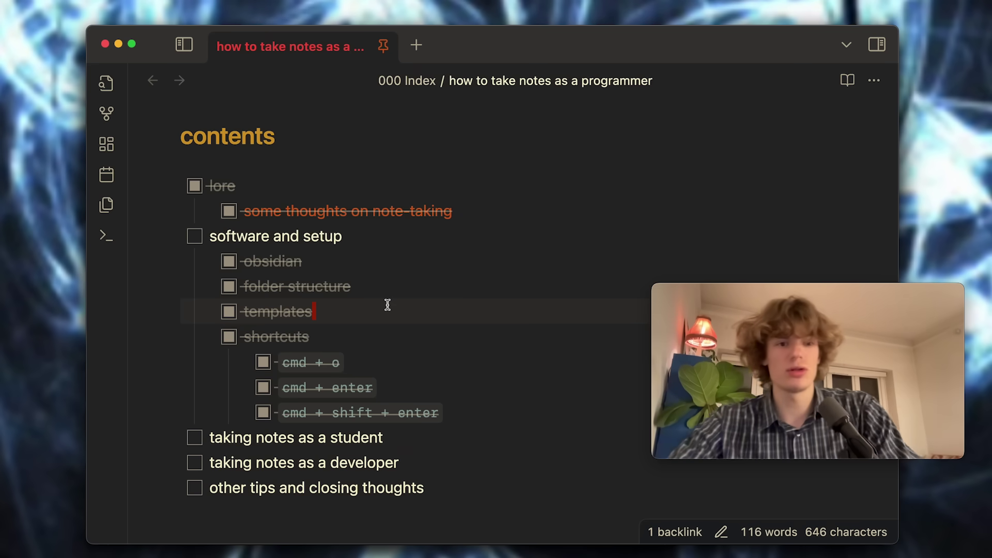
# Step: Check off the software and setup task in the index checklist
pyautogui.moveTo(491, 396); pyautogui.dragTo(390, 250)
pyautogui.click(389, 258)
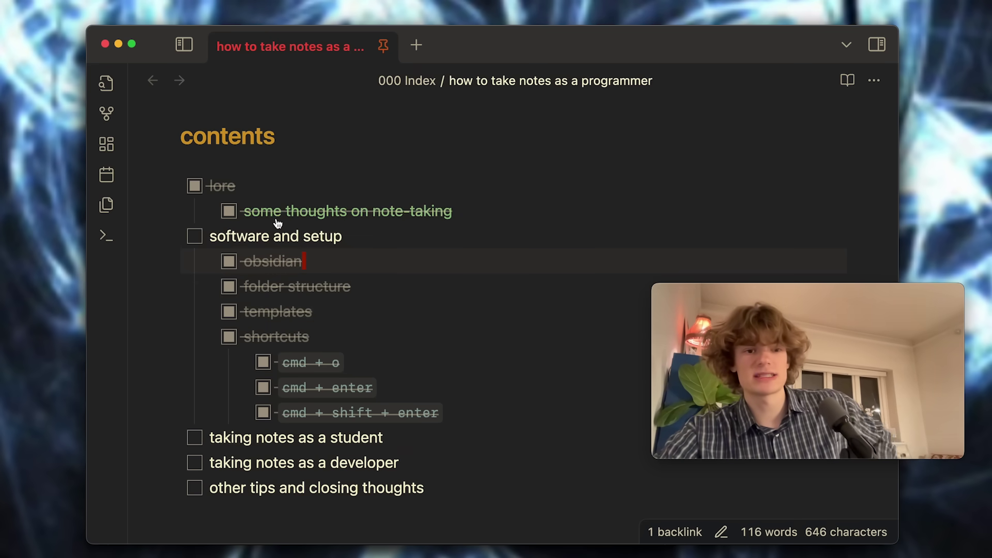
pyautogui.click(201, 239)
pyautogui.scroll(-3, 453, 343)
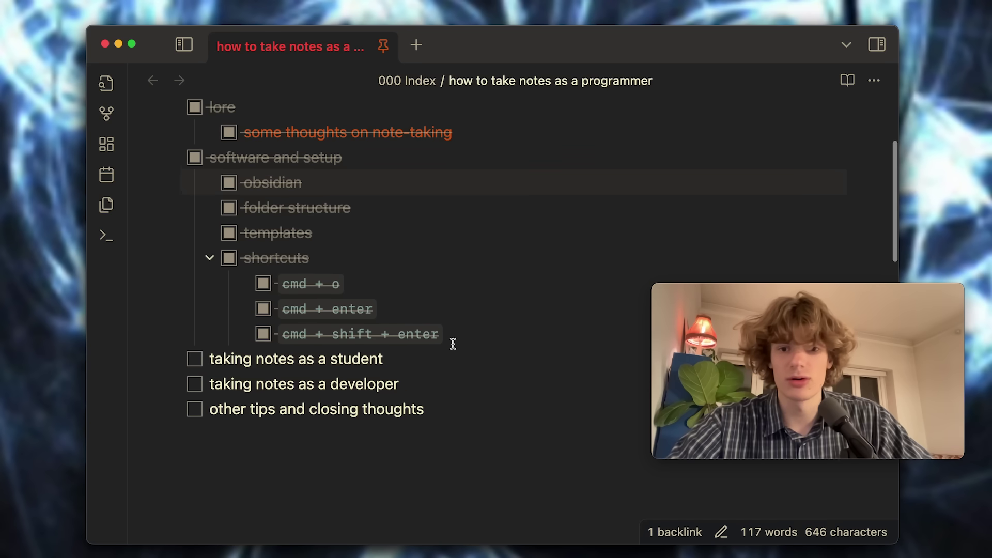
pyautogui.click(489, 370)
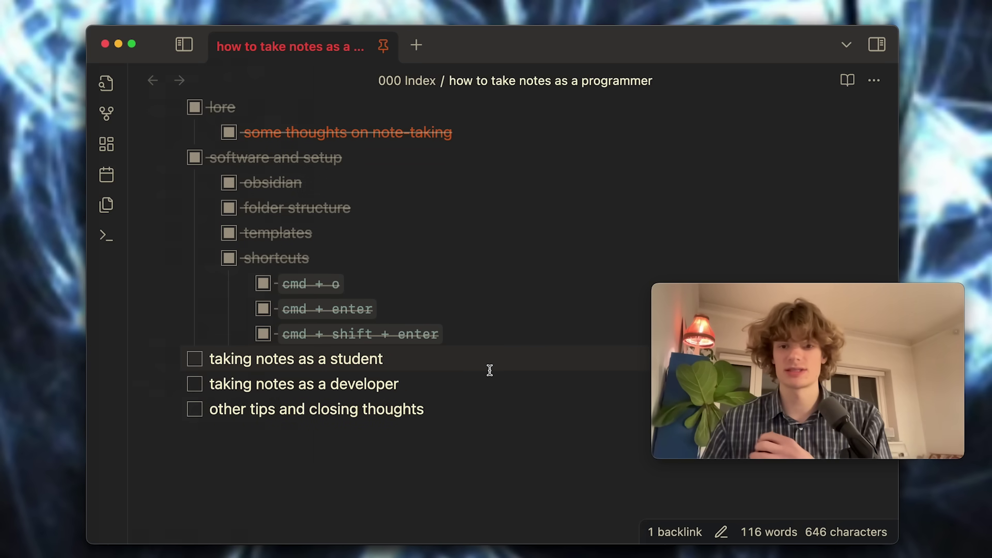
# Step: Open 200 TU Berlin > Cloud Computing > Chapter 2 > 2.1.3 Virtual Machines from the file list
pyautogui.press('super+backslash')
pyautogui.click(471, 361)
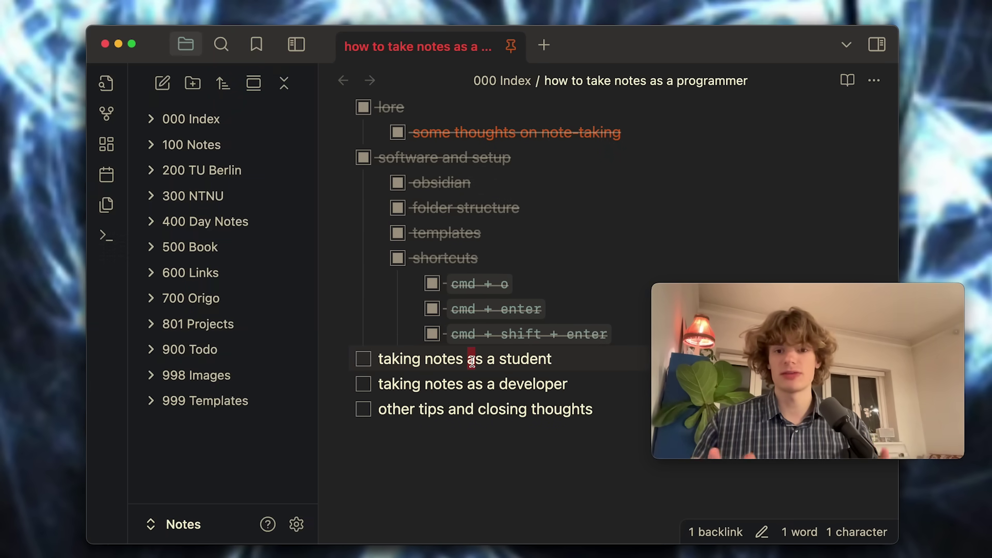
pyautogui.click(152, 172)
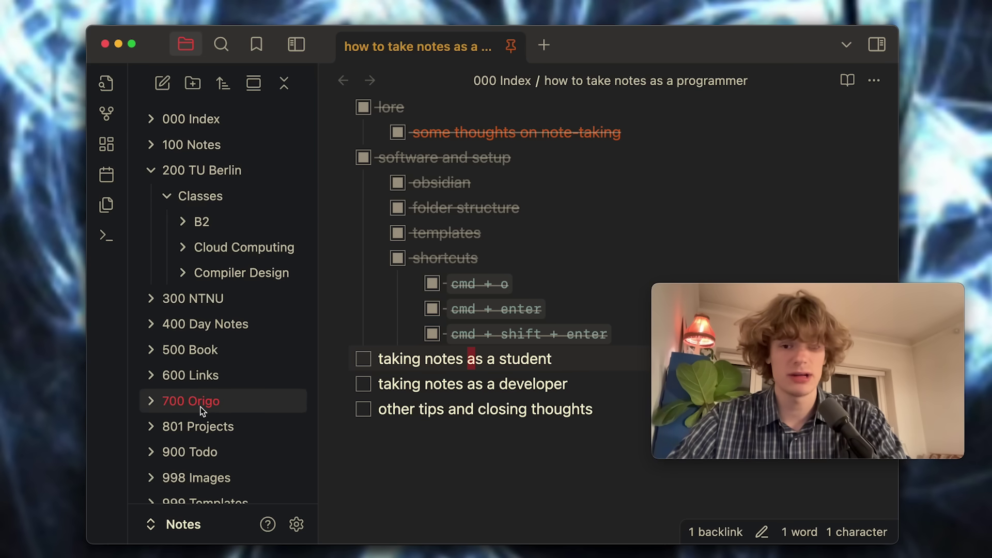
pyautogui.click(179, 251)
pyautogui.click(200, 303)
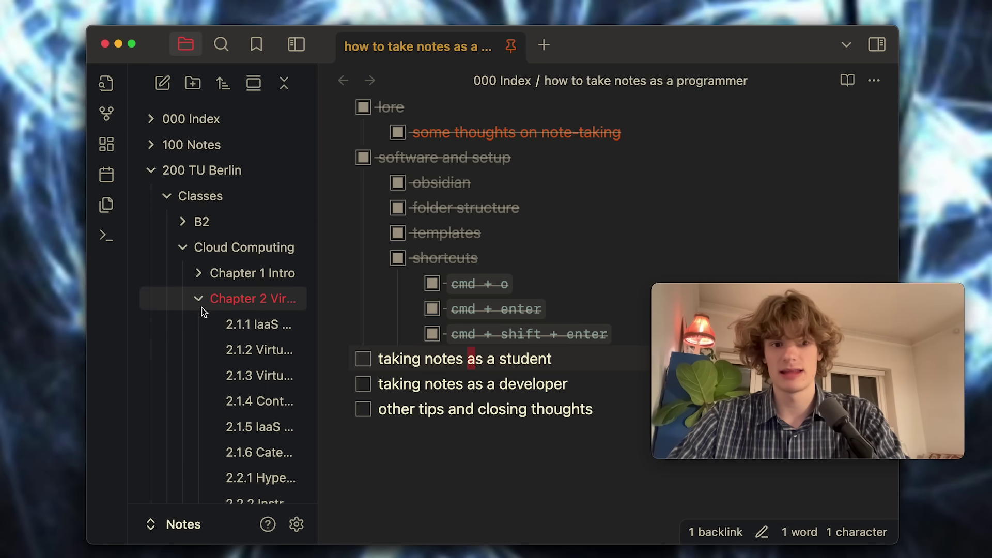
pyautogui.click(246, 382)
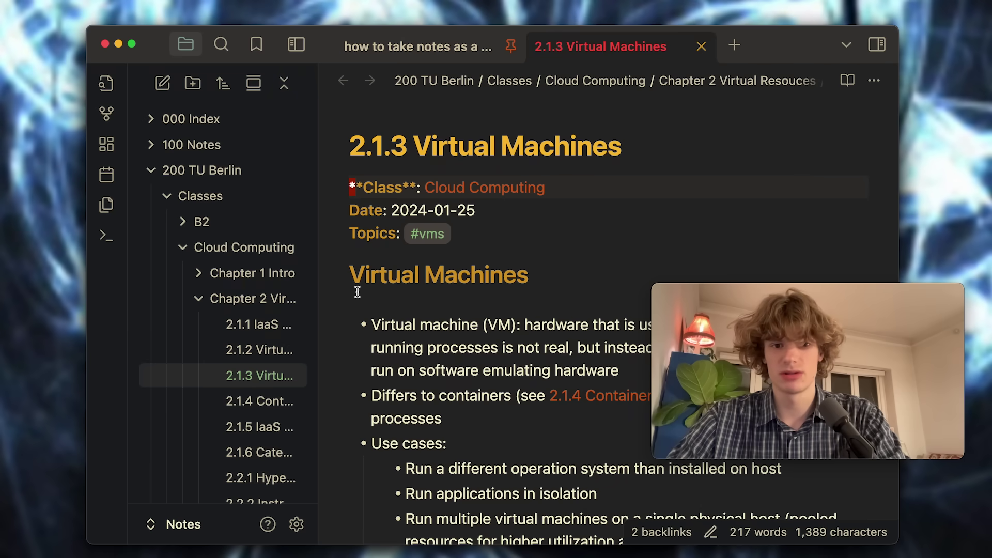
# Step: Collapse the sidebar and scroll through the 2.1.3 Virtual Machines note
pyautogui.scroll(-10, 357, 292)
pyautogui.scroll(10, 412, 288)
pyautogui.moveTo(318, 305); pyautogui.dragTo(140, 232)
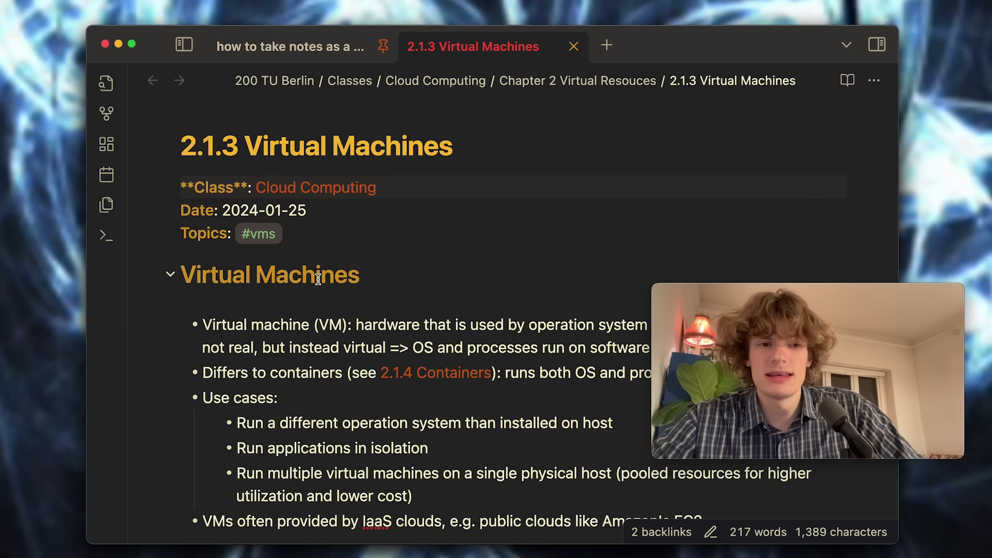
pyautogui.scroll(-5, 318, 279)
pyautogui.scroll(-6, 346, 294)
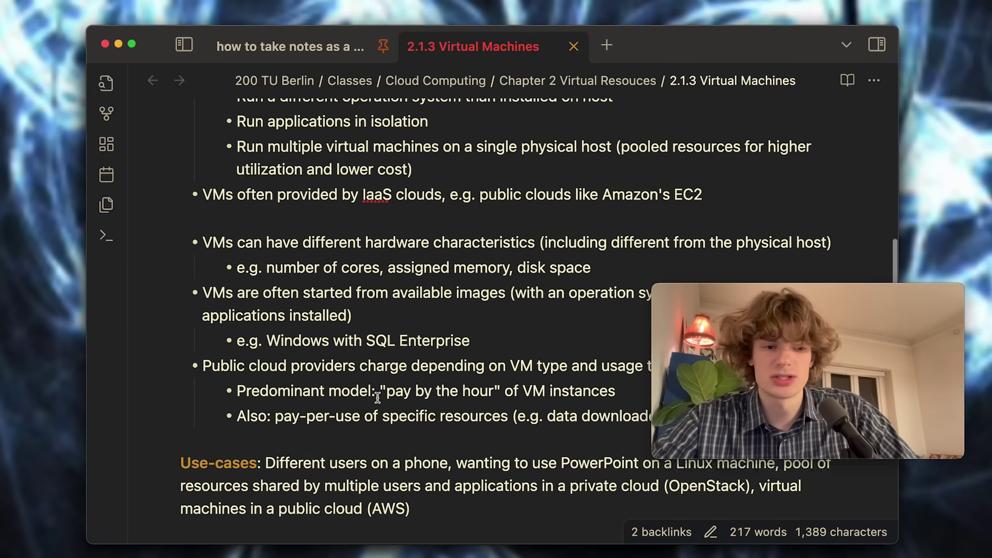
pyautogui.scroll(-3, 377, 396)
pyautogui.scroll(12, 424, 306)
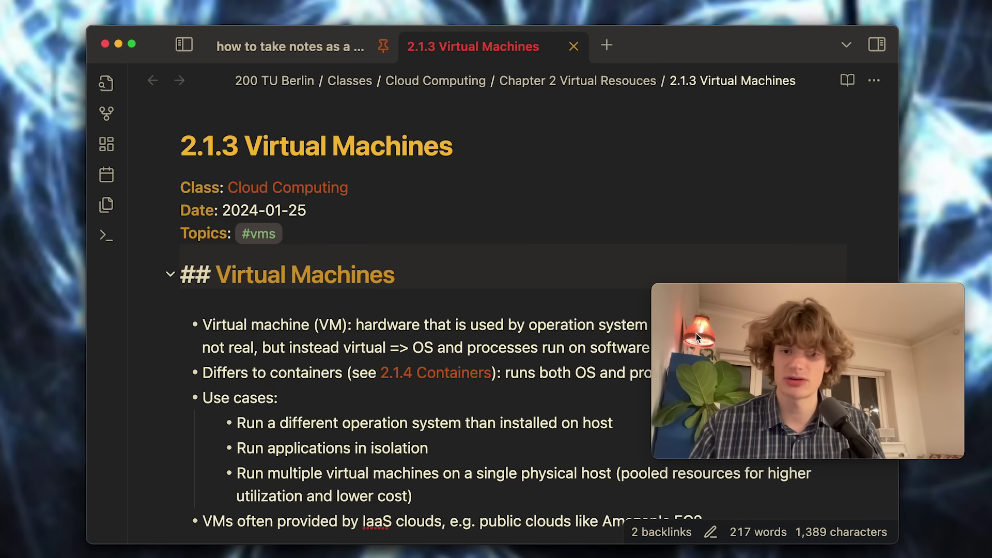
# Step: Step through the bullets from containers to VirtualBox, then return to the programmer index note
pyautogui.press('j')
pyautogui.press('j')
pyautogui.press('j')
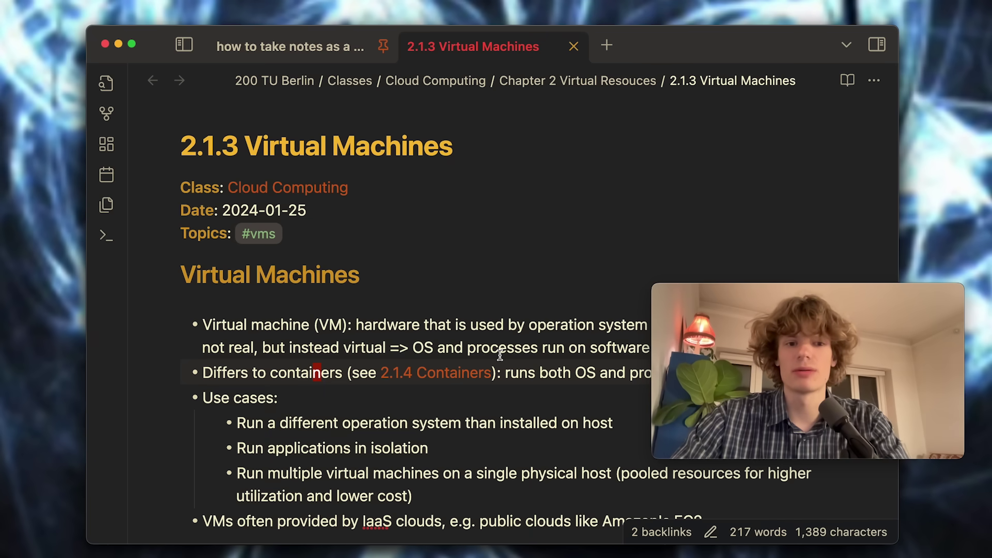
pyautogui.press('Down')
pyautogui.press('Down')
pyautogui.press('Down')
pyautogui.press('Down')
pyautogui.press('Down')
pyautogui.press('Down')
pyautogui.press('Down')
pyautogui.press('Down')
pyautogui.press('Down')
pyautogui.press('Down')
pyautogui.press('Down')
pyautogui.press('Down')
pyautogui.press('Down')
pyautogui.press('Down')
pyautogui.press('Down')
pyautogui.press('Down')
pyautogui.press('Down')
pyautogui.press('Down')
pyautogui.press('Down')
pyautogui.press('Down')
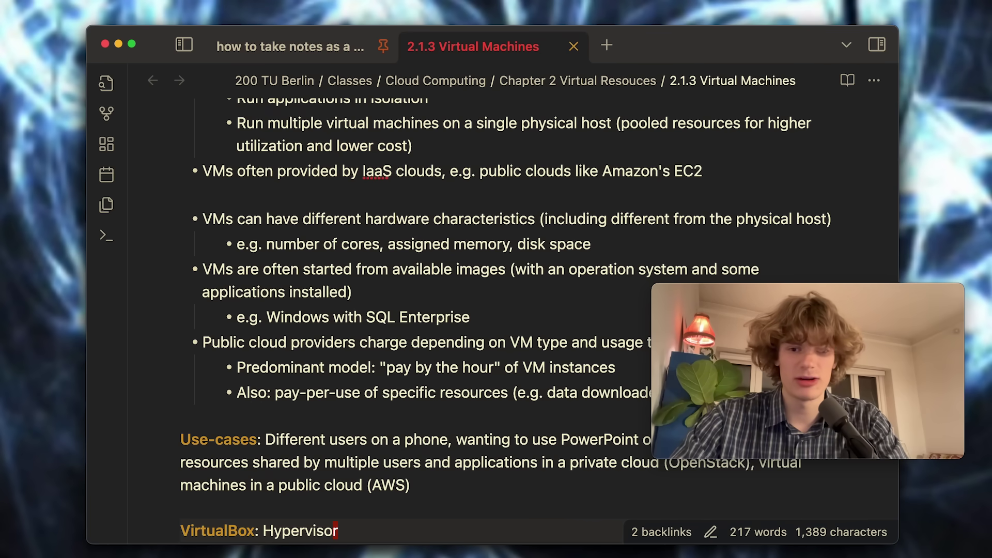
pyautogui.scroll(10, 321, 294)
pyautogui.click(321, 296)
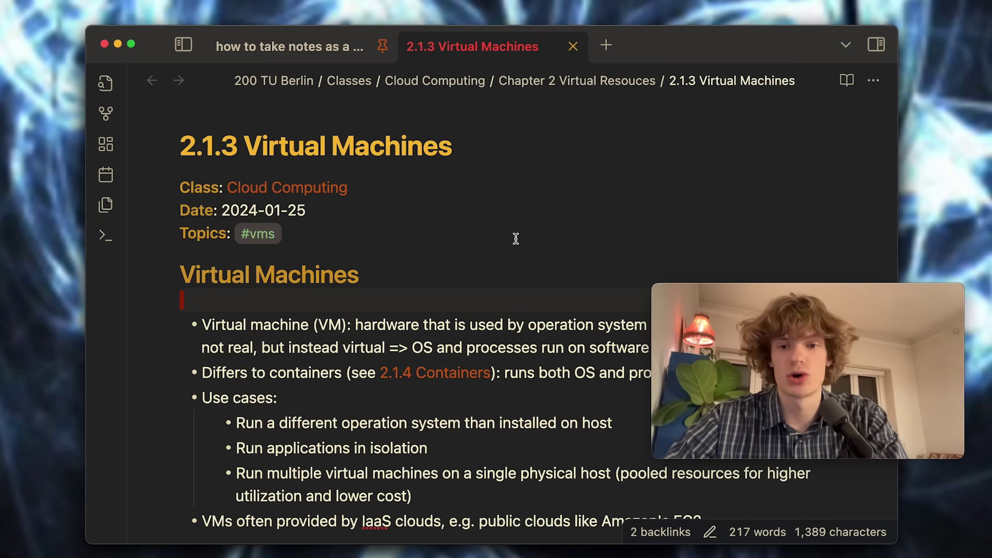
pyautogui.click(309, 45)
# Step: Mark the taking notes as a student item as done in the index checklist
pyautogui.press('Left')
pyautogui.press('Left')
pyautogui.press('Left')
pyautogui.press('Left')
pyautogui.press('Left')
pyautogui.press('Left')
pyautogui.press('Left')
pyautogui.press('Left')
pyautogui.press('Left')
pyautogui.press('Left')
pyautogui.press('Left')
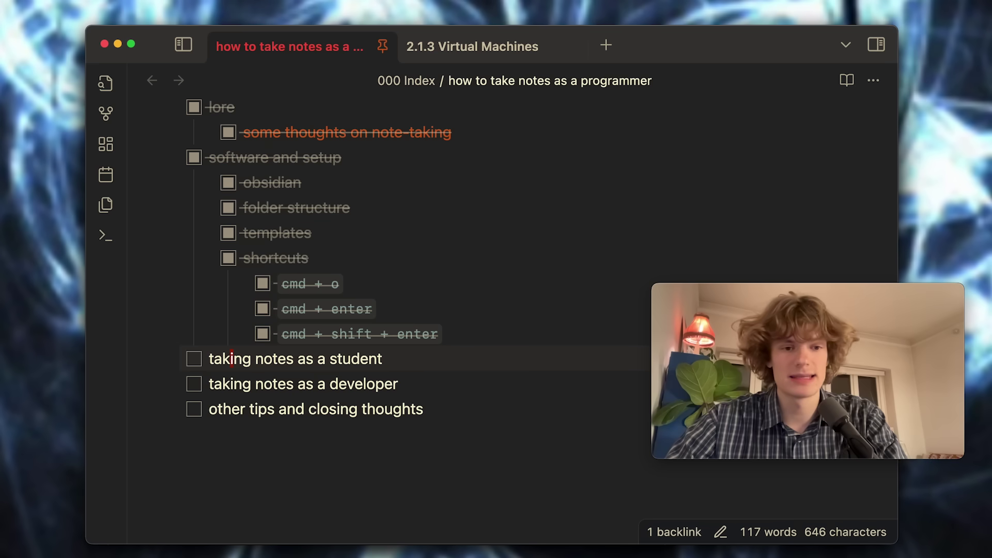
pyautogui.press('Left')
pyautogui.press('Left')
pyautogui.press('Left')
pyautogui.press('Left')
pyautogui.press('Left')
pyautogui.press('Left')
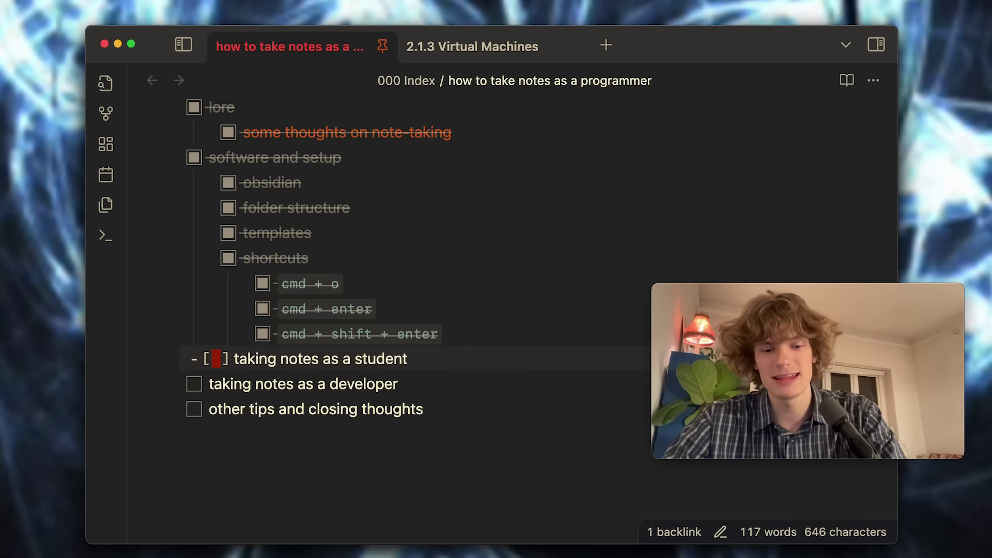
pyautogui.press('r')
pyautogui.press('x')
pyautogui.press('Down')
pyautogui.press('Up')
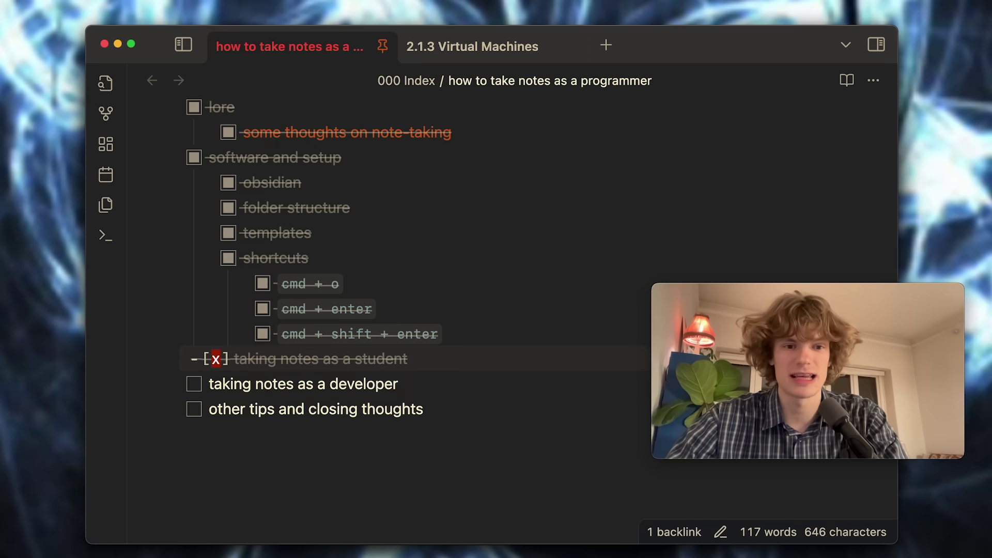
pyautogui.press('Down')
pyautogui.press('Right')
pyautogui.press('Right')
pyautogui.press('Right')
pyautogui.press('Right')
pyautogui.press('Right')
pyautogui.press('Right')
pyautogui.press('Right')
pyautogui.press('Right')
pyautogui.press('Right')
pyautogui.press('Right')
pyautogui.press('Right')
pyautogui.press('Right')
pyautogui.press('Right')
pyautogui.press('Right')
pyautogui.press('Right')
pyautogui.press('Right')
pyautogui.press('Right')
pyautogui.press('Right')
pyautogui.press('Right')
pyautogui.press('Right')
pyautogui.press('Down')
pyautogui.press('Up')
pyautogui.press('Left')
pyautogui.press('Left')
pyautogui.press('Left')
pyautogui.press('Left')
pyautogui.press('Left')
pyautogui.press('Left')
pyautogui.press('Left')
pyautogui.press('Left')
pyautogui.press('Left')
pyautogui.press('Left')
pyautogui.press('Left')
pyautogui.press('Left')
pyautogui.press('Left')
pyautogui.press('Left')
pyautogui.press('Left')
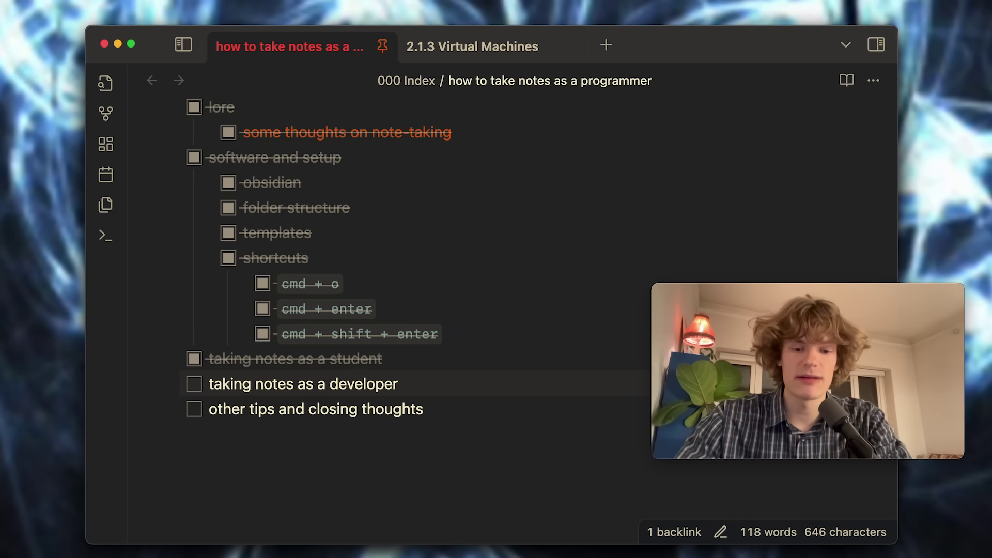
pyautogui.press('j')
pyautogui.press('k')
# Step: Link a new 'active tasks and todos' note under the developer item and start its first bullet
pyautogui.press('o')
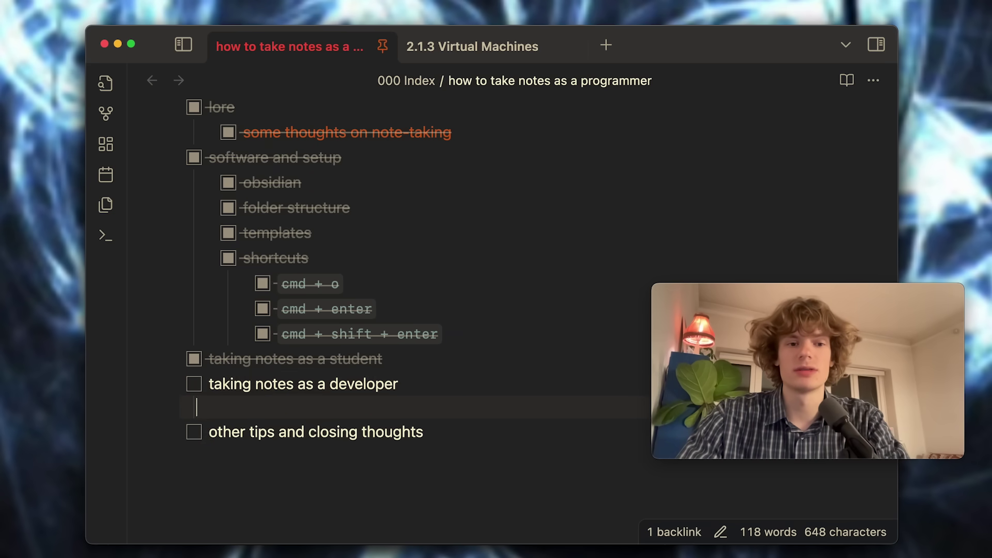
pyautogui.press('Tab')
pyautogui.write('-')
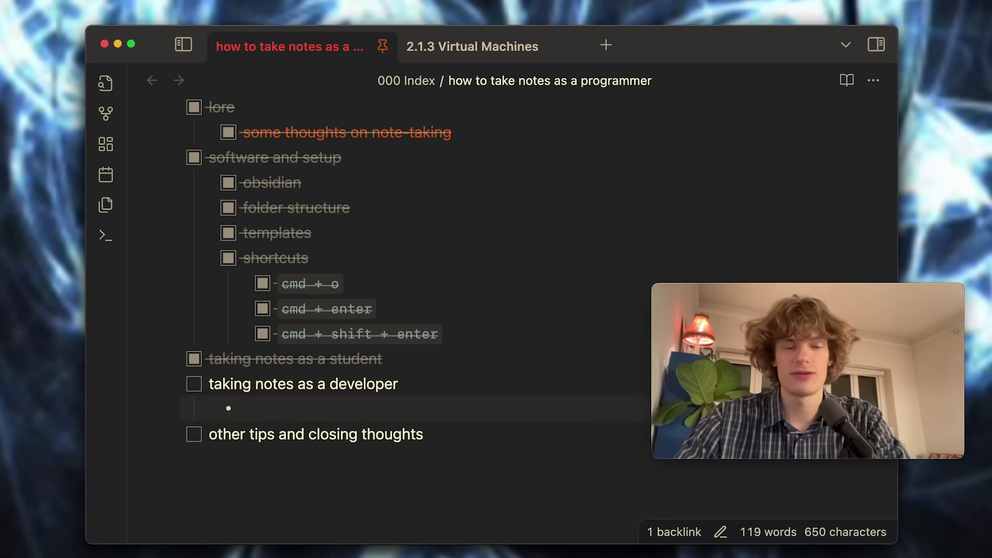
pyautogui.write('active tasks and')
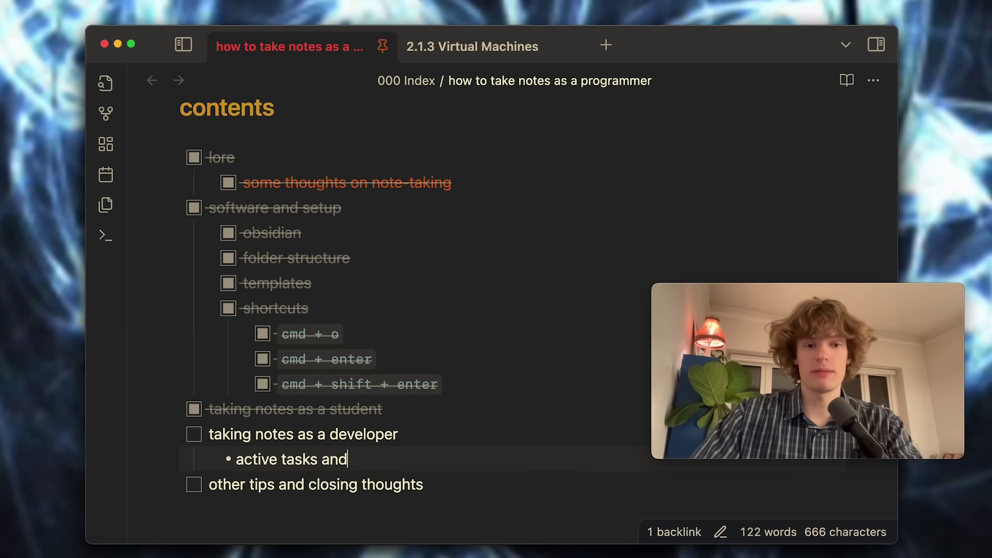
pyautogui.write(' tod')
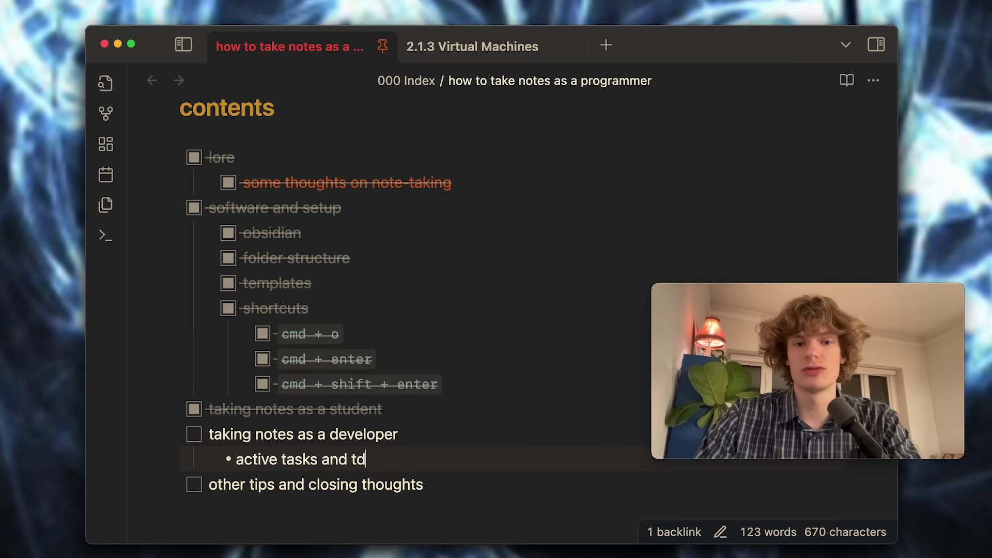
pyautogui.write('os')
pyautogui.hotkey('shift', 'Home')
pyautogui.write('[[')
pyautogui.press('super+Return')
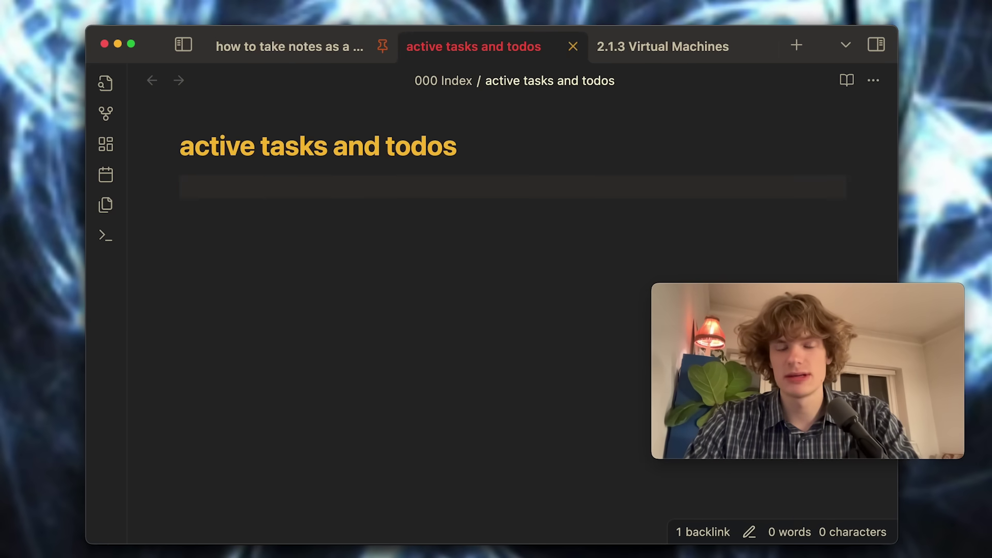
pyautogui.press('Return')
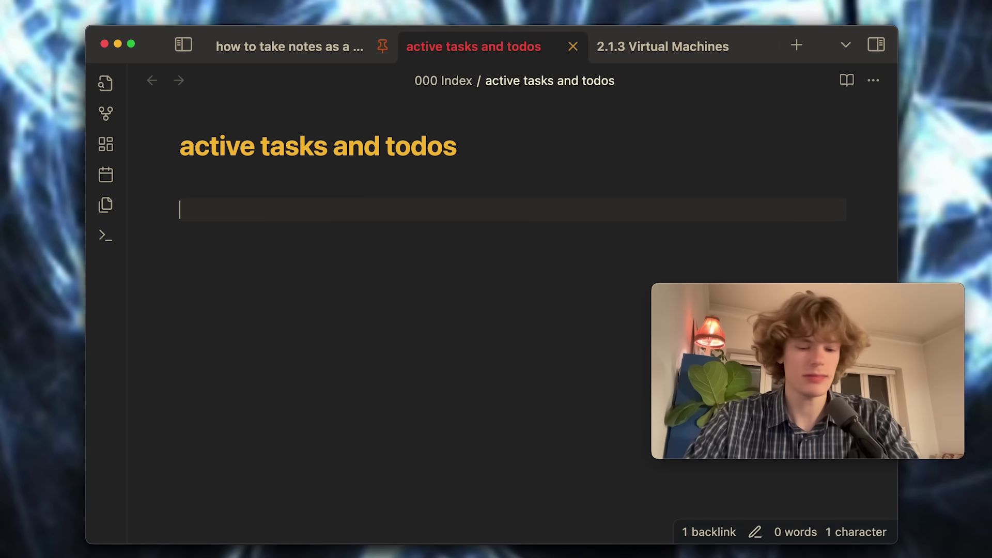
pyautogui.write('- ')
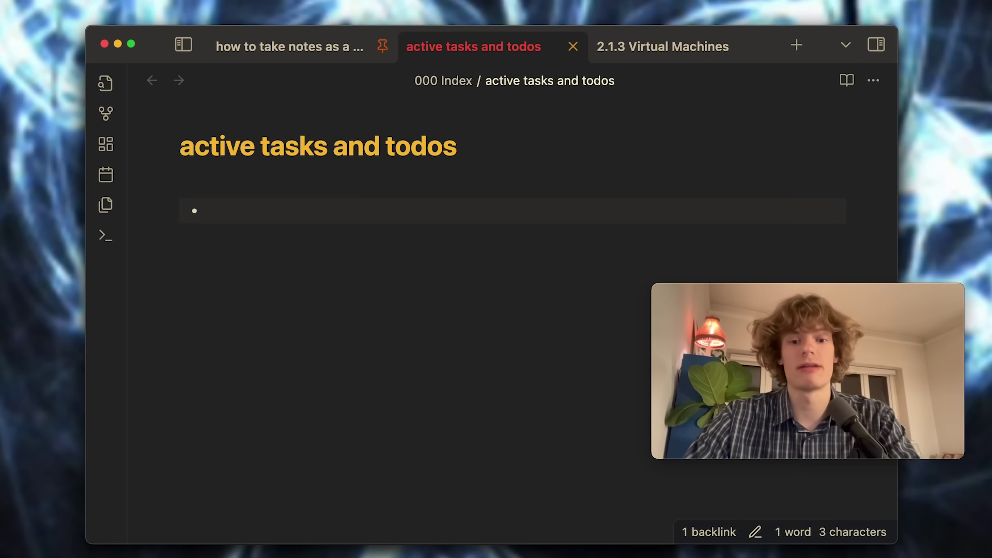
pyautogui.write('[[bug ')
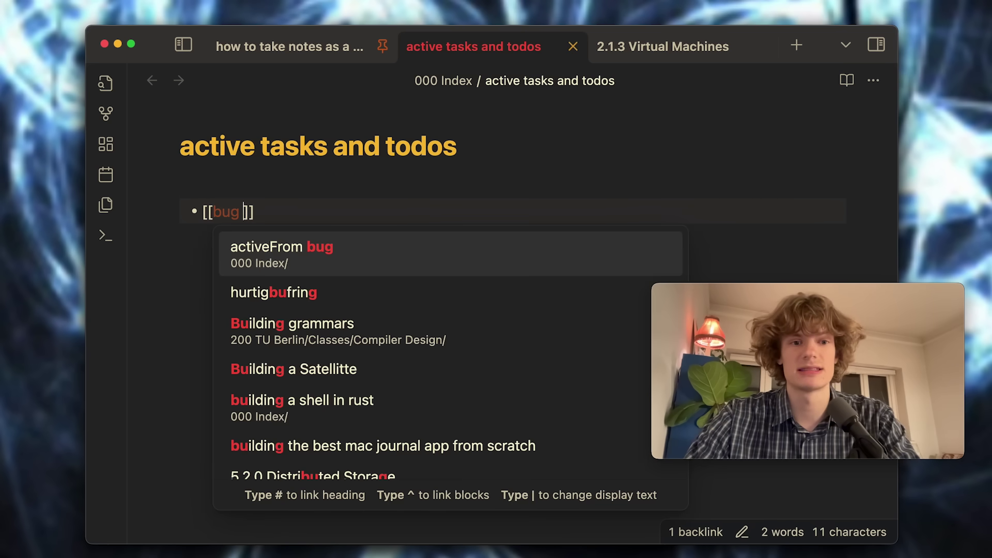
pyautogui.write('login request is failing')
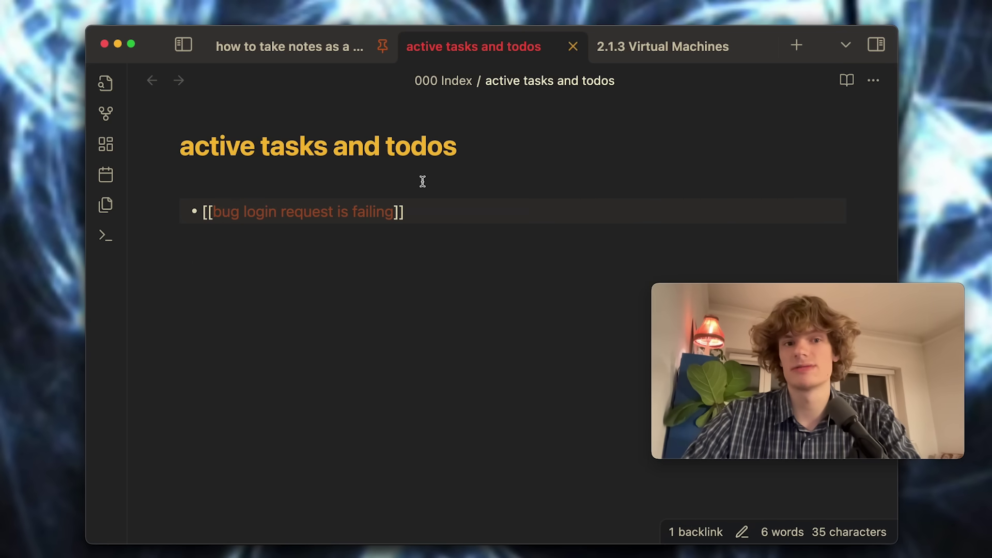
# Step: Open the bug login request is failing note and add '- it happens on android only'
pyautogui.hotkey('alt', 'Left')
pyautogui.hotkey('alt', 'Left')
pyautogui.hotkey('alt', 'Left')
pyautogui.hotkey('alt', 'Left')
pyautogui.press('super+Return')
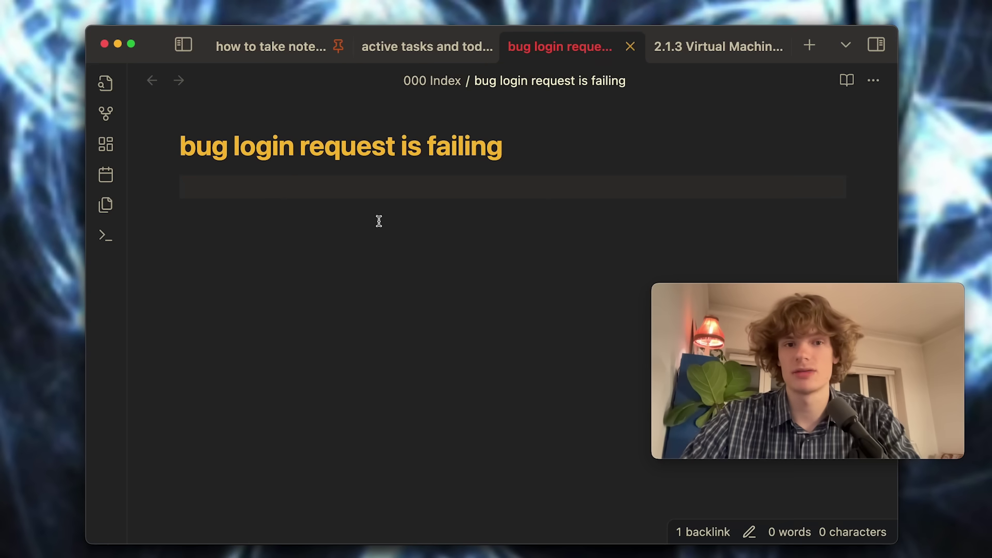
pyautogui.write('- ')
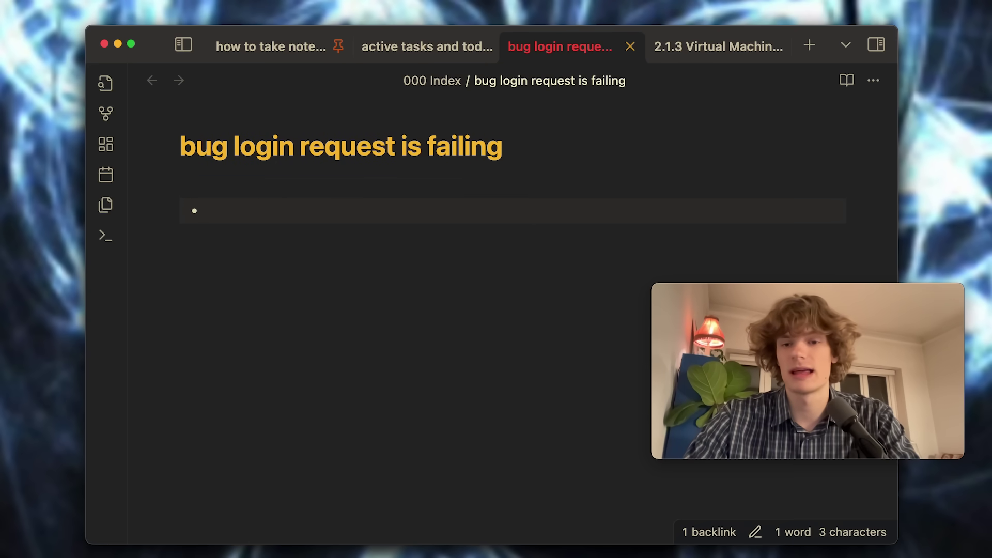
pyautogui.write('it happens on android only')
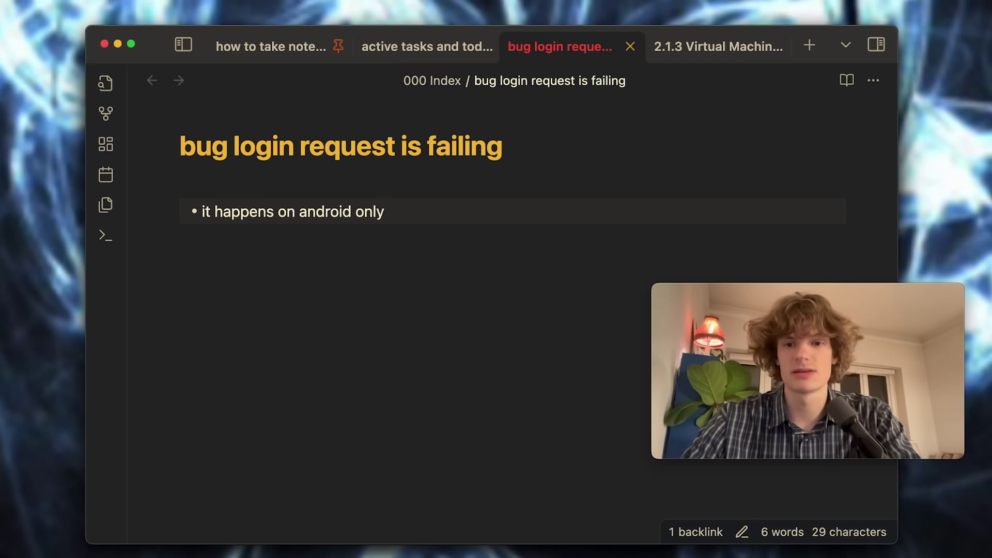
pyautogui.press('Escape')
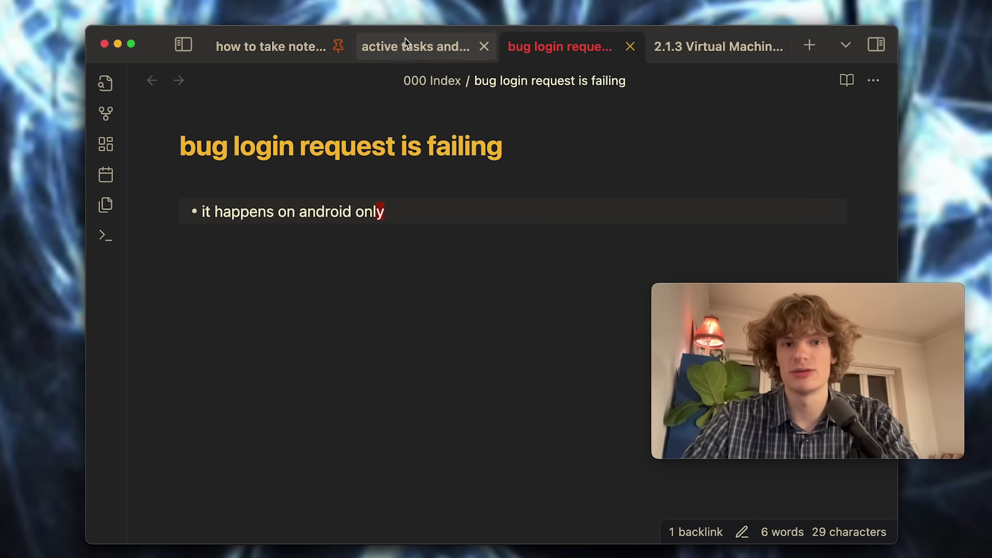
# Step: Close the bug and active tasks tabs, open the document my steps note, then switch to Firefox
pyautogui.press('super+w')
pyautogui.press('super+w')
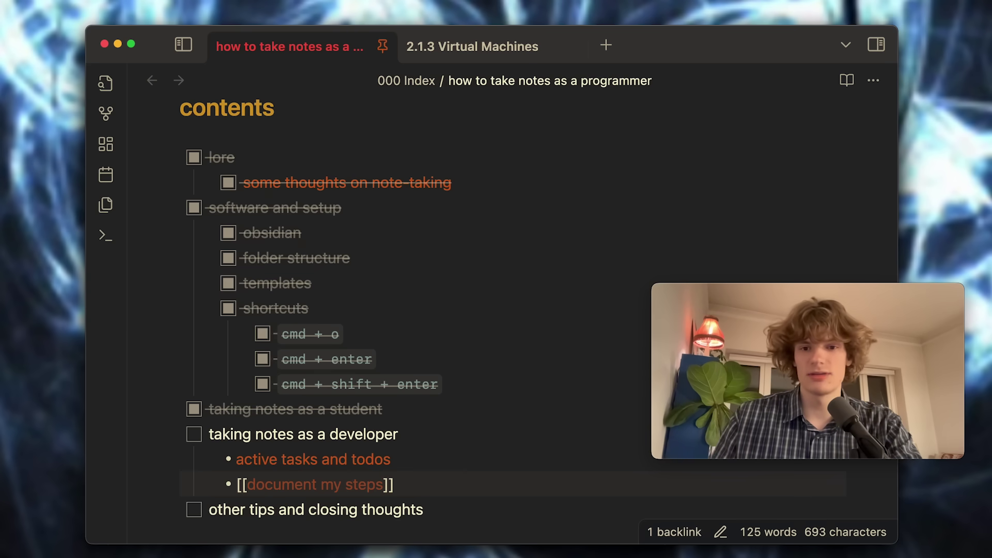
pyautogui.scroll(-2, 485, 392)
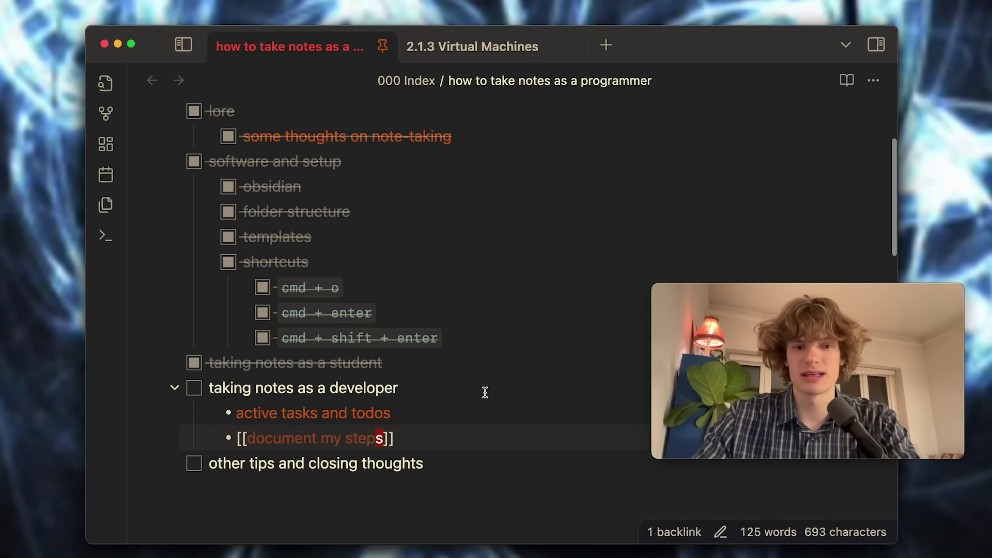
pyautogui.press('super+Return')
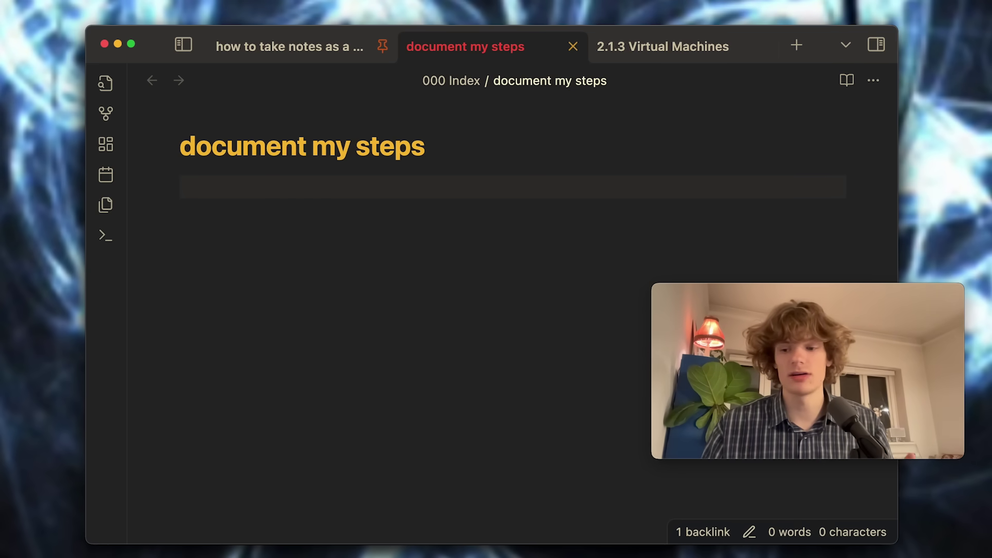
pyautogui.press('super+Tab')
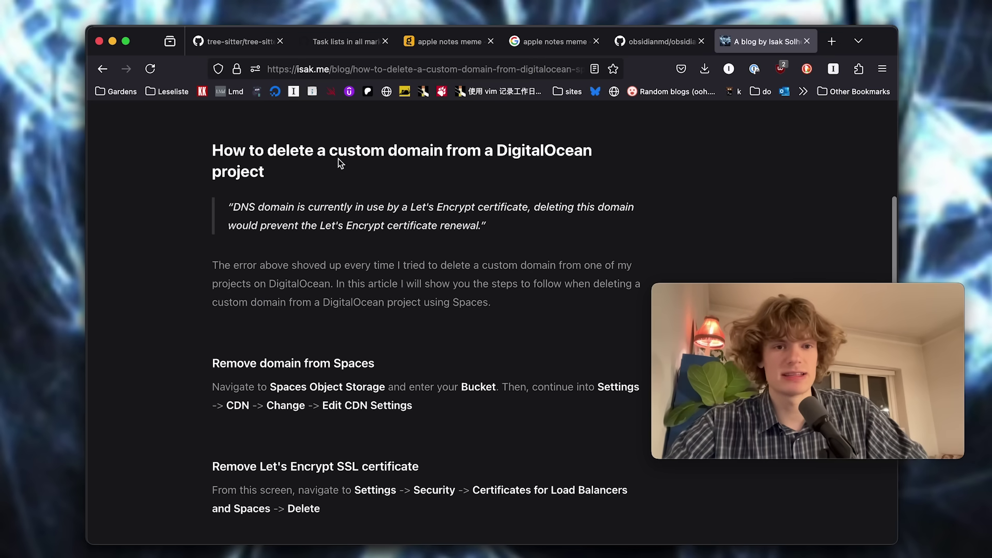
# Step: Highlight the heading, DNS domain error quote, opening paragraph and Remove sections of the DigitalOcean post
pyautogui.moveTo(282, 150); pyautogui.dragTo(264, 169)
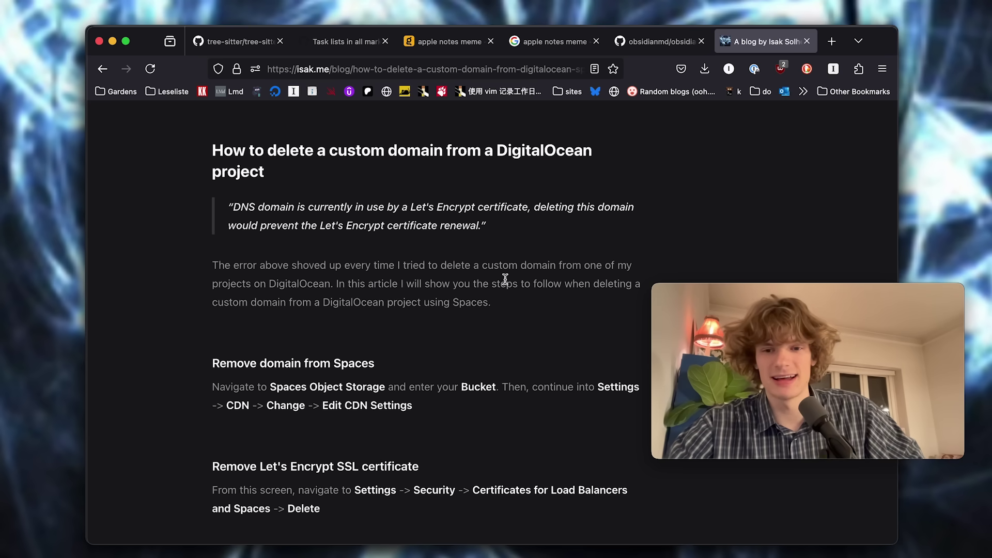
pyautogui.tripleClick(563, 205)
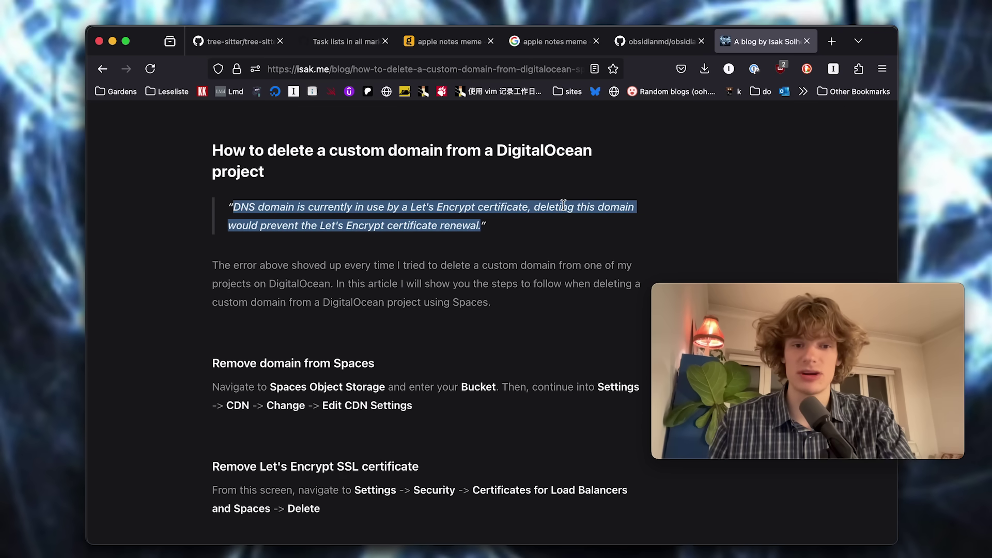
pyautogui.click(558, 259)
pyautogui.tripleClick(508, 264)
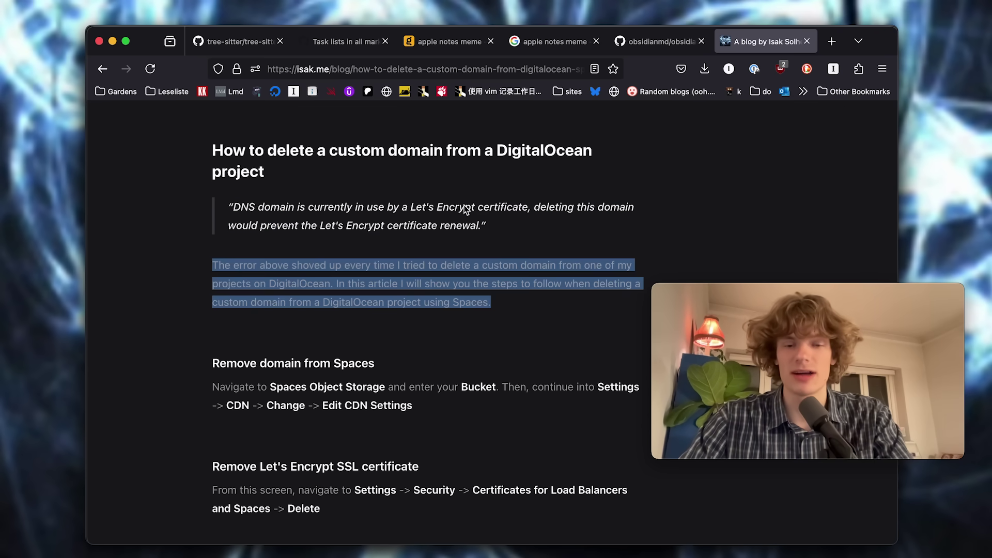
pyautogui.click(426, 132)
pyautogui.scroll(-4, 465, 305)
pyautogui.moveTo(465, 155); pyautogui.dragTo(470, 368)
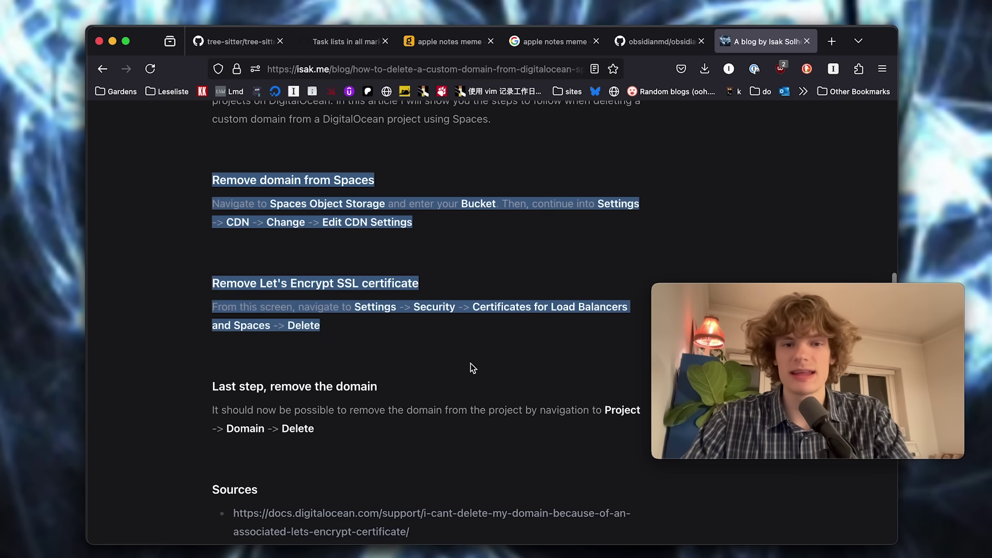
pyautogui.click(509, 413)
pyautogui.moveTo(332, 169); pyautogui.dragTo(472, 354)
pyautogui.click(475, 355)
# Step: Scroll back and forth through the rest of the DigitalOcean article
pyautogui.scroll(-1, 475, 355)
pyautogui.scroll(-5, 475, 356)
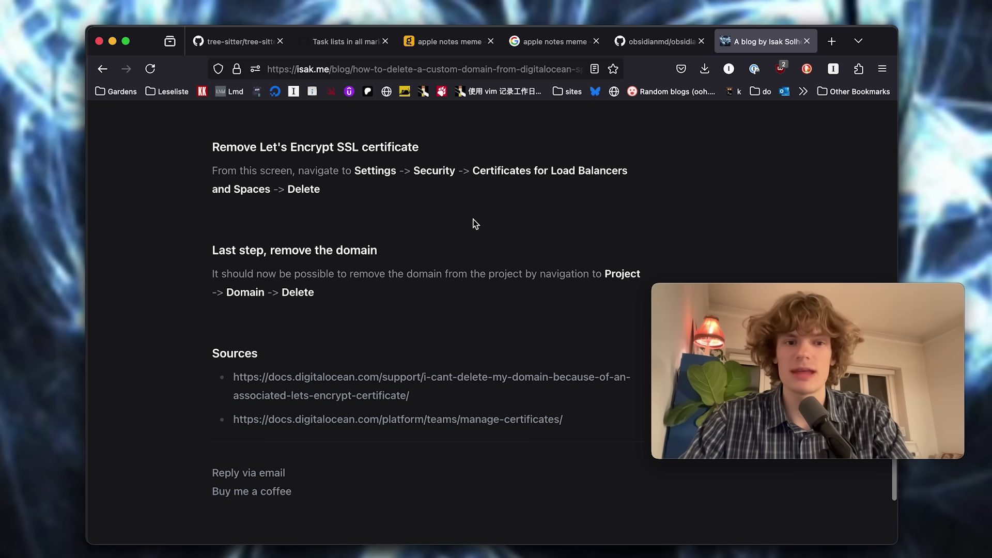
pyautogui.scroll(7, 471, 221)
pyautogui.scroll(-1, 473, 200)
pyautogui.scroll(2, 416, 383)
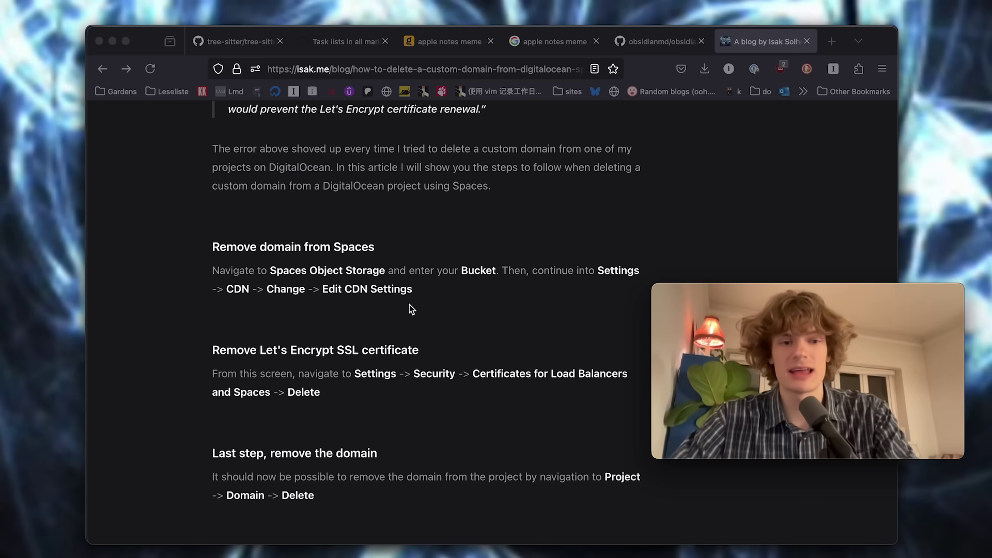
pyautogui.scroll(-8, 409, 309)
pyautogui.click(442, 253)
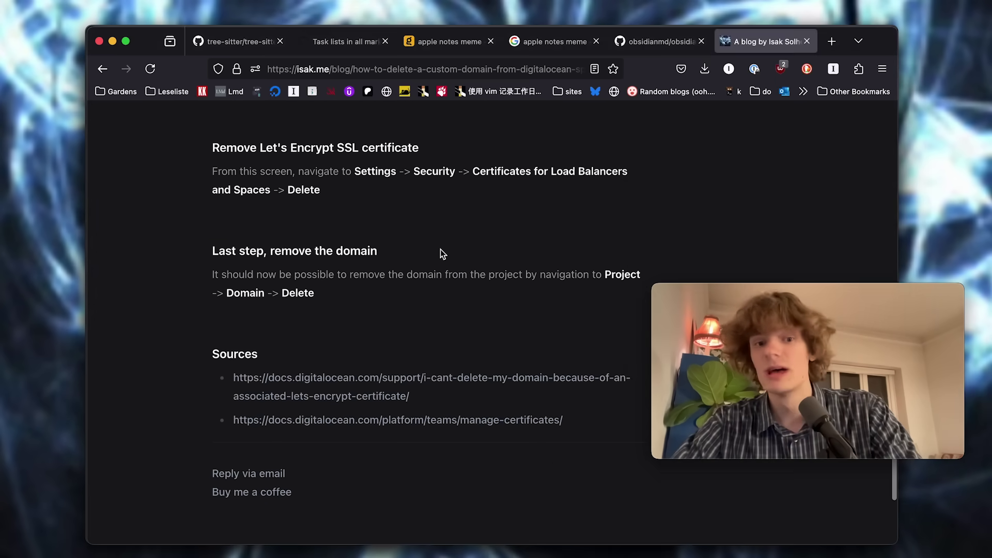
pyautogui.scroll(10, 440, 250)
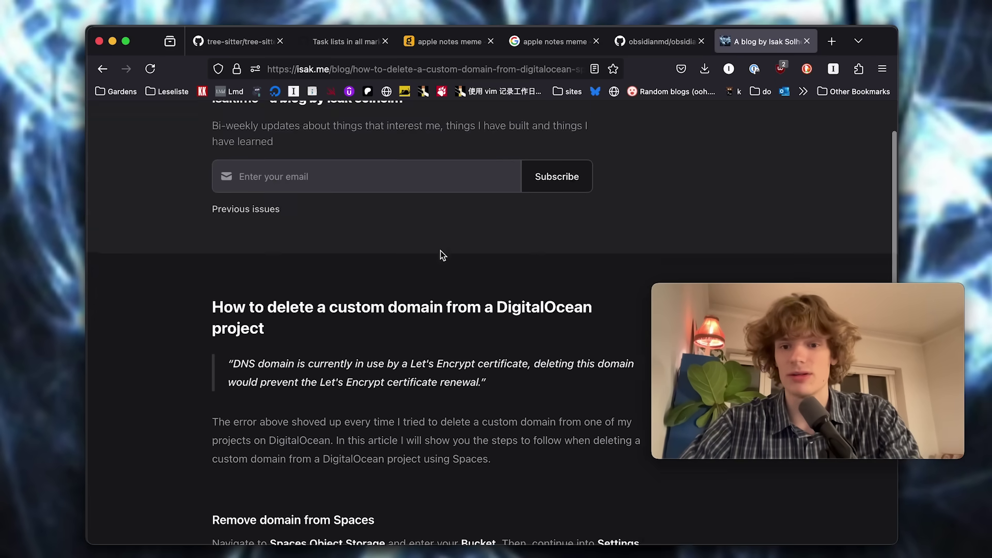
pyautogui.scroll(-6, 440, 250)
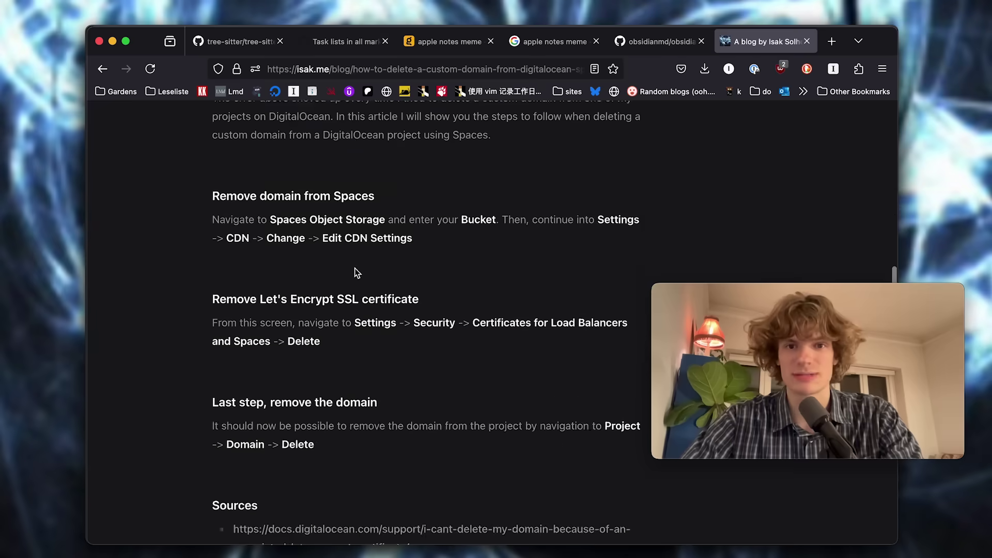
pyautogui.scroll(4, 564, 282)
pyautogui.scroll(-3, 564, 282)
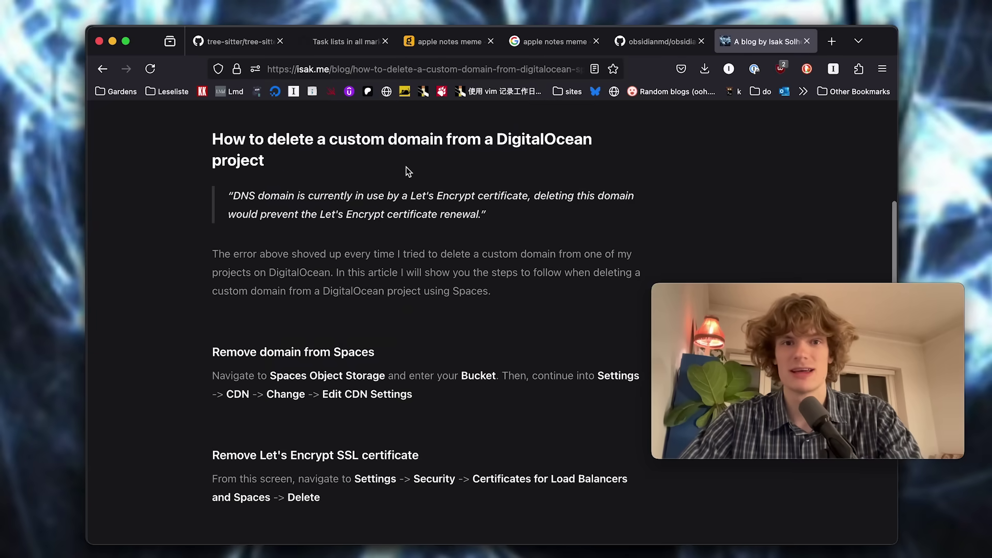
# Step: Bring Obsidian back to the front through Spotlight
pyautogui.press('super+space')
pyautogui.write('obsidian')
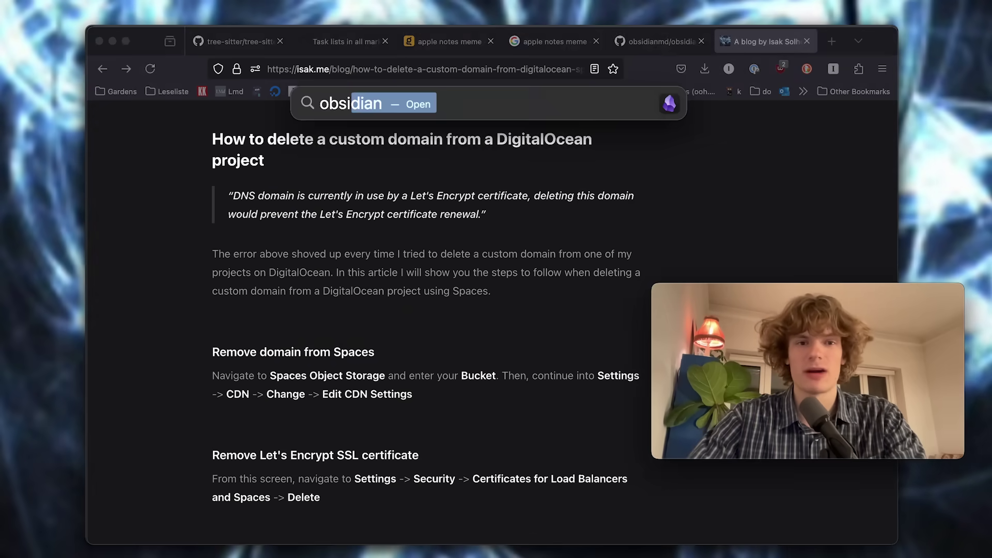
pyautogui.press('Return')
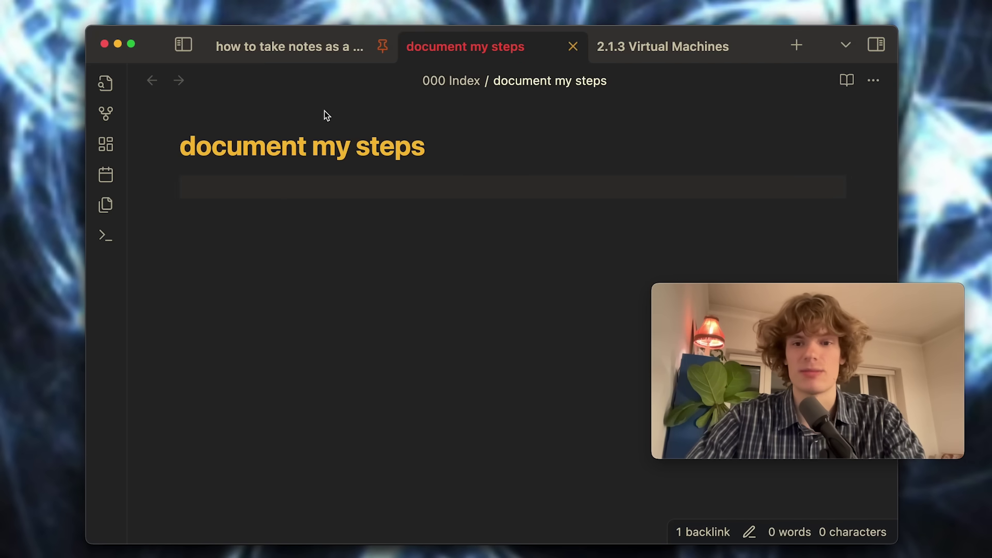
# Step: Follow the [[closing thoughts]] link from the index note to open that note
pyautogui.click(302, 54)
pyautogui.press('Down')
pyautogui.press('Return')
pyautogui.press('Up')
pyautogui.press('Up')
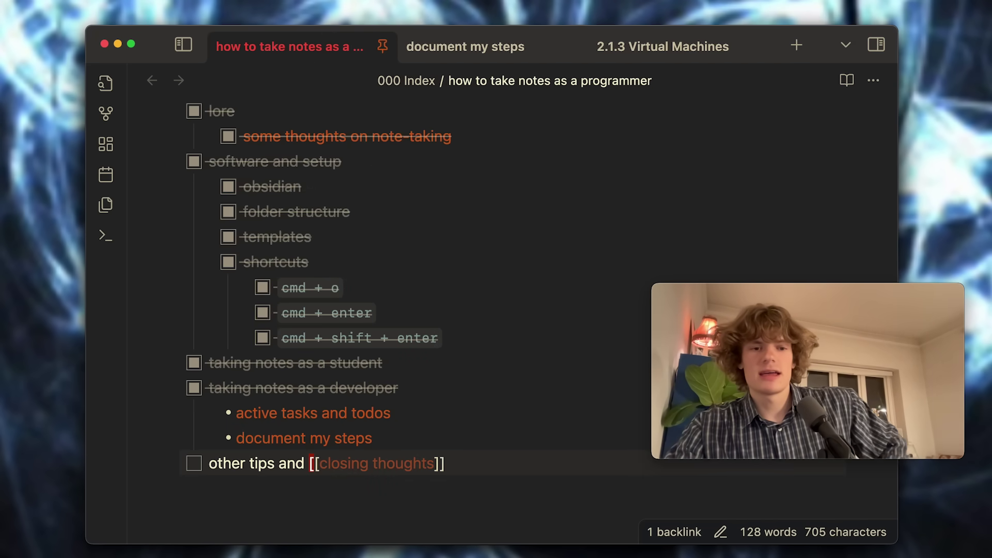
pyautogui.press('Right')
pyautogui.press('Right')
pyautogui.press('Right')
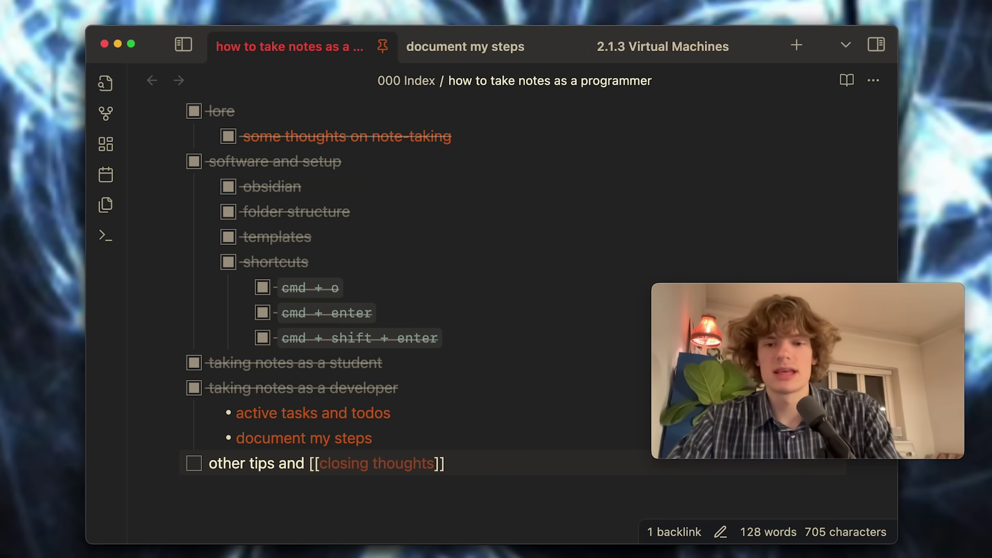
pyautogui.press('super+Return')
# Step: Add a '- vim mode' bullet with an indented '- obsidian.nvim' bullet beneath it
pyautogui.press('Return')
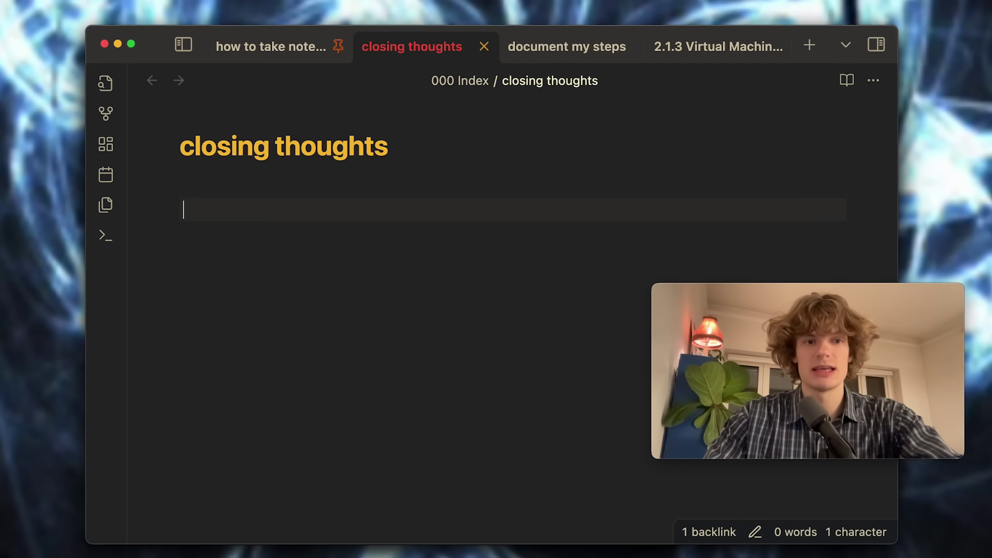
pyautogui.write('- vim mode')
pyautogui.press('Escape')
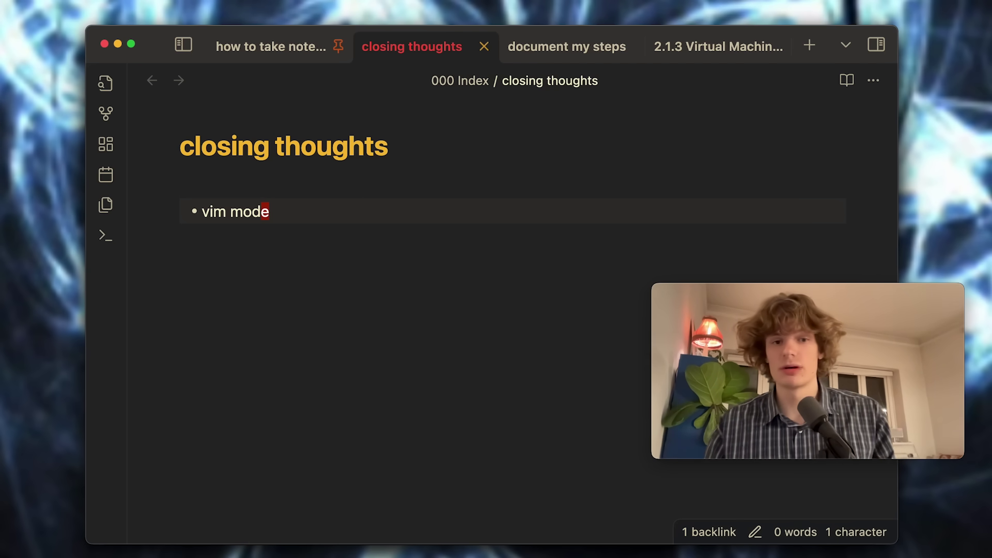
pyautogui.press('y')
pyautogui.press('y')
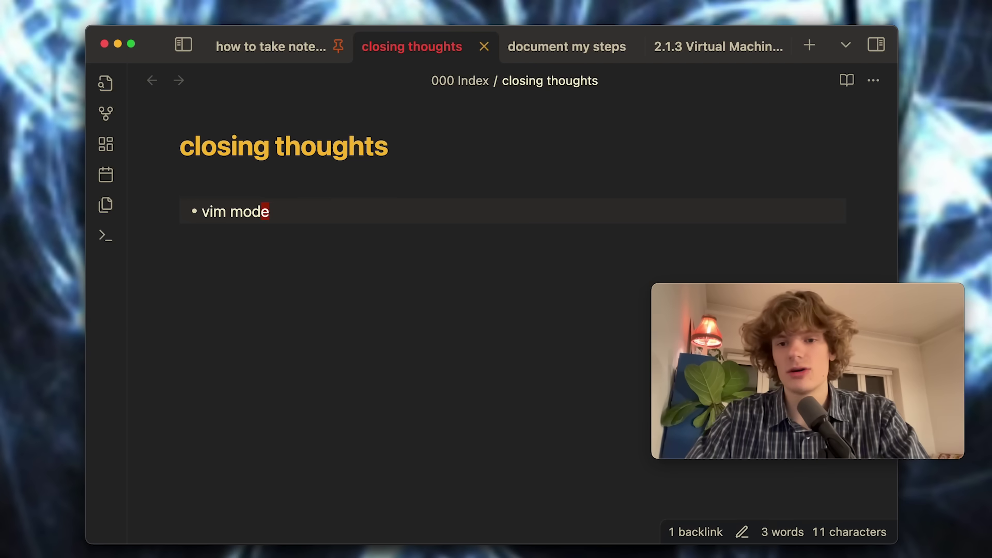
pyautogui.press('p')
pyautogui.press('p')
pyautogui.press('p')
pyautogui.press('p')
pyautogui.press('p')
pyautogui.press('p')
pyautogui.press('p')
pyautogui.press('p')
pyautogui.press('p')
pyautogui.press('p')
pyautogui.press('p')
pyautogui.press('p')
pyautogui.press('p')
pyautogui.press('p')
pyautogui.press('p')
pyautogui.press('u')
pyautogui.press('u')
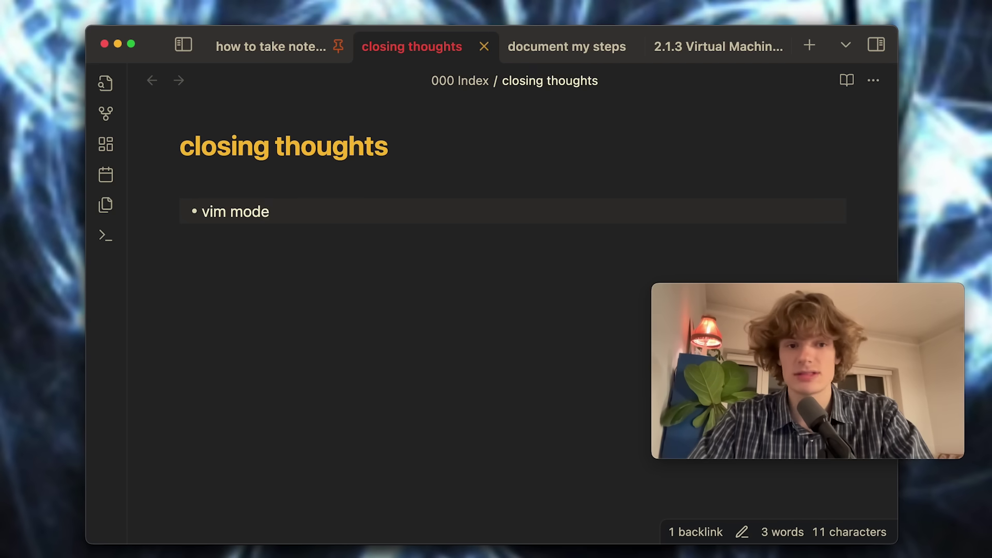
pyautogui.press('Escape')
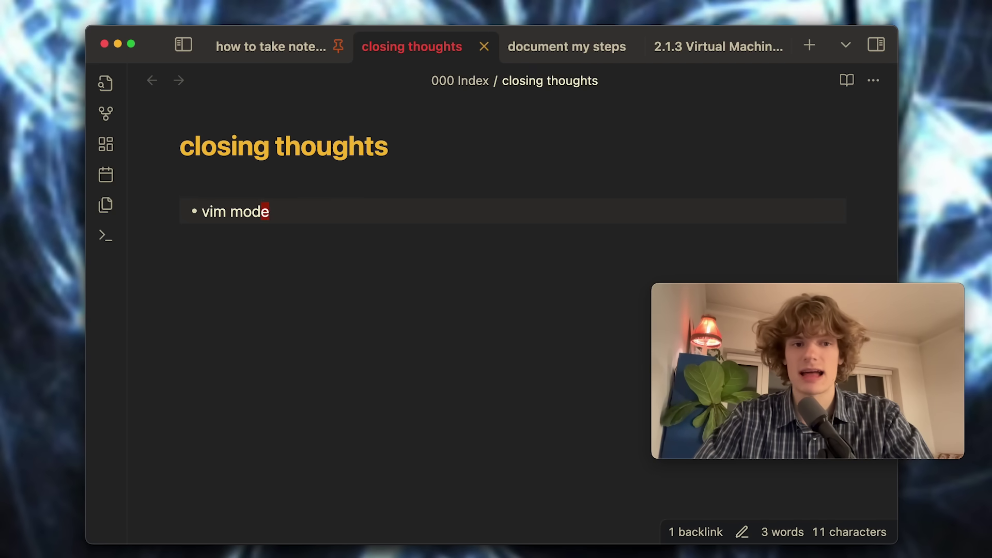
pyautogui.write('o-')
pyautogui.press('Tab')
pyautogui.write('obsidian.nvim')
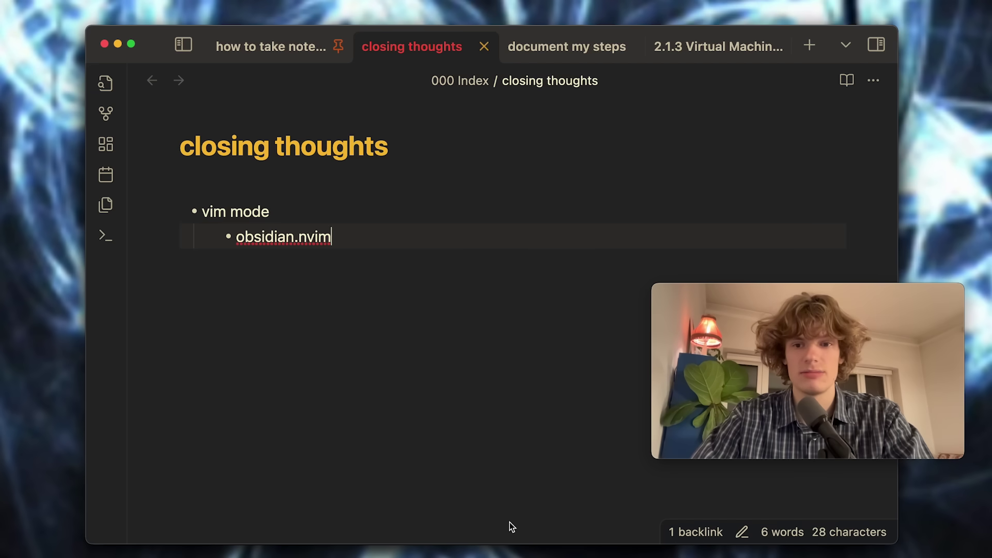
pyautogui.press('Escape')
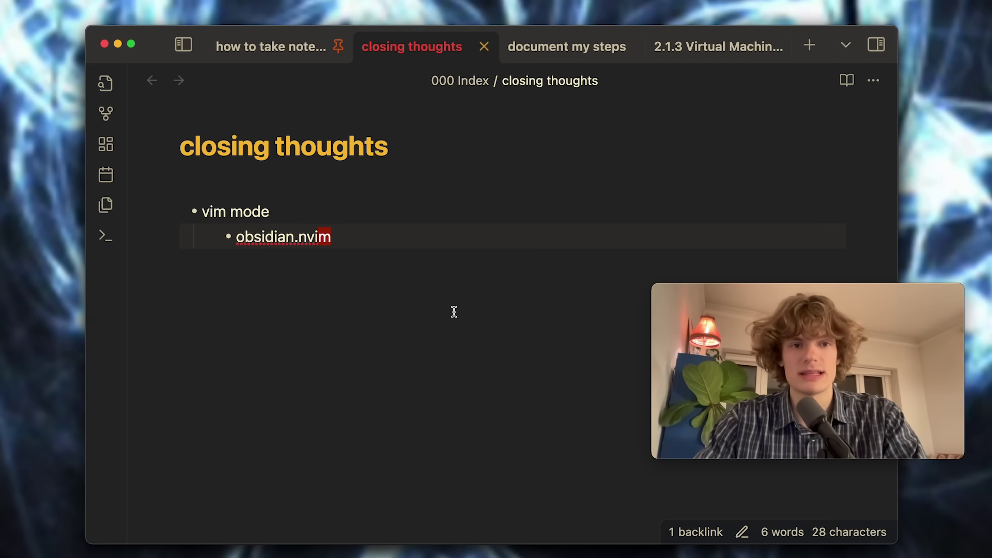
# Step: Add the '- stick with one system' bullet and review the three-item list
pyautogui.hotkey('ctrl', 'r')
pyautogui.press('k')
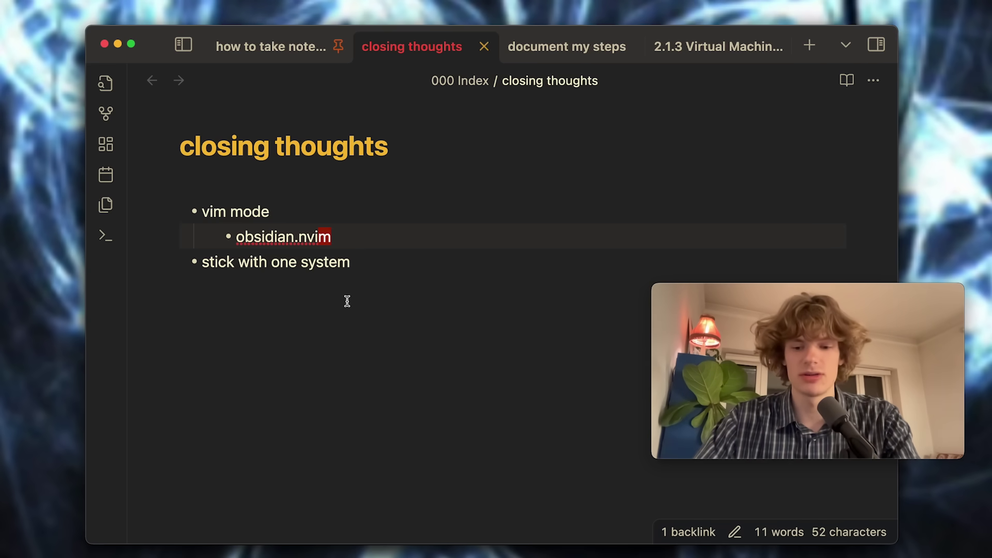
pyautogui.press('k')
pyautogui.press('j')
pyautogui.press('j')
pyautogui.press('k')
pyautogui.press('j')
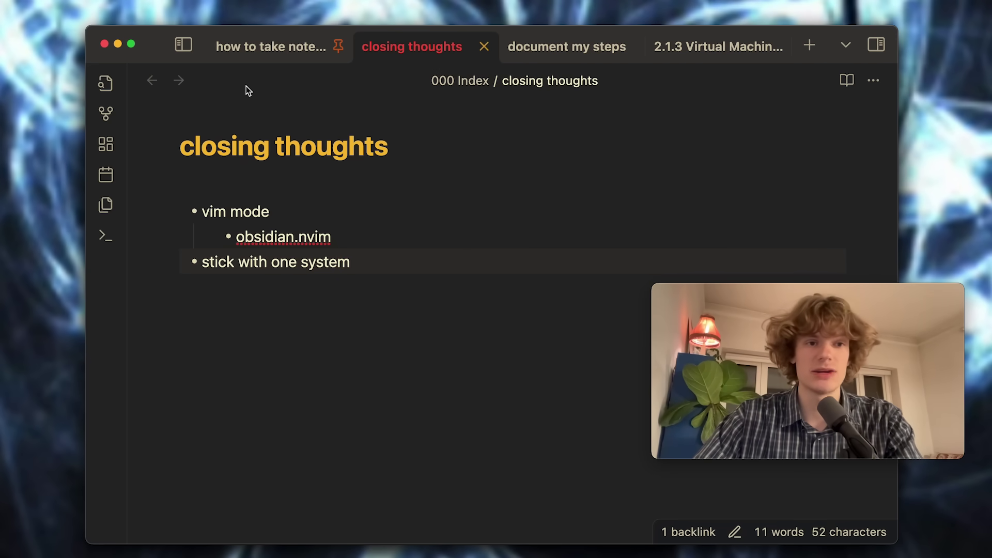
pyautogui.press('super+shift+f')
# Step: Search the vault for 'aws' and screenshot the results, then hide search and open a new line
pyautogui.write('aw')
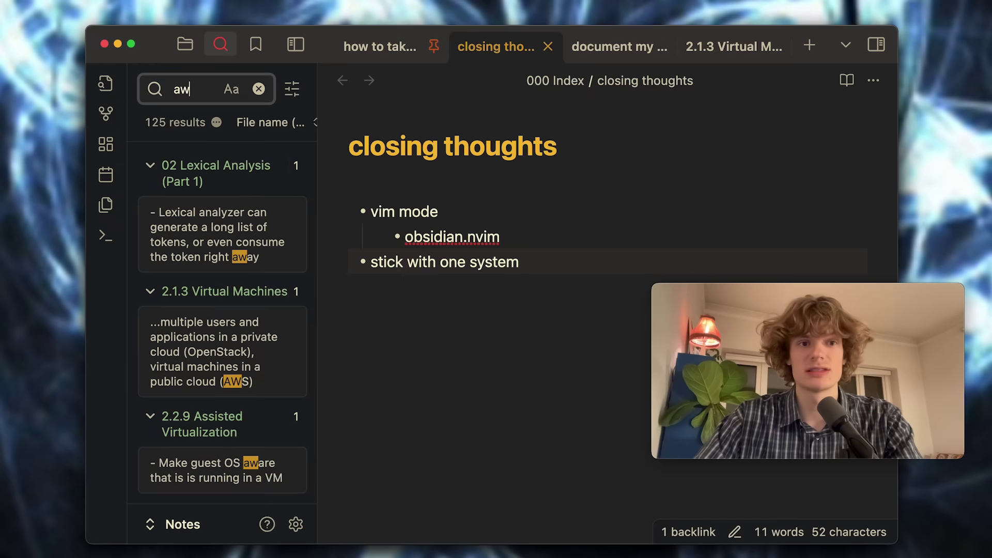
pyautogui.write('s')
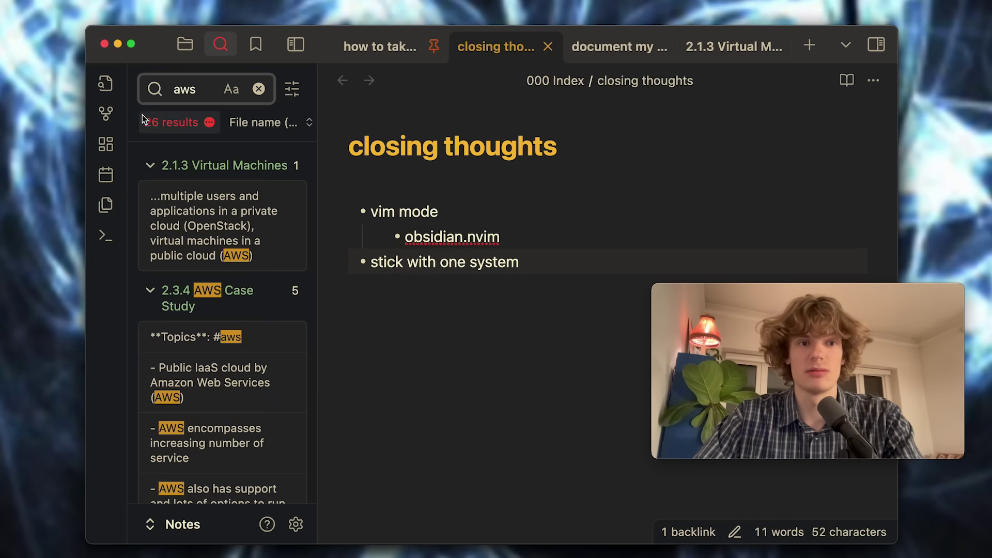
pyautogui.press('super+shift+4')
pyautogui.moveTo(134, 117); pyautogui.dragTo(306, 454)
pyautogui.scroll(-5, 267, 313)
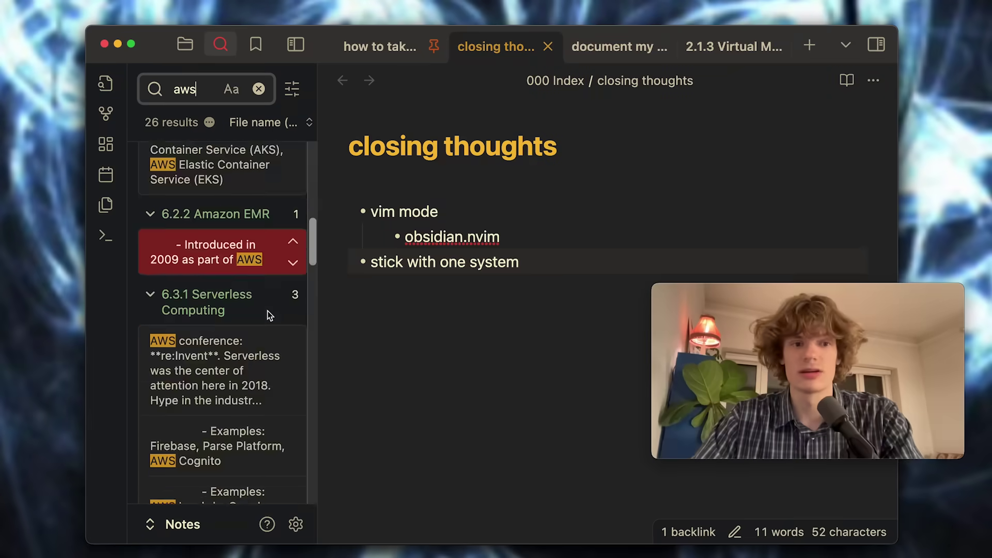
pyautogui.scroll(10, 269, 315)
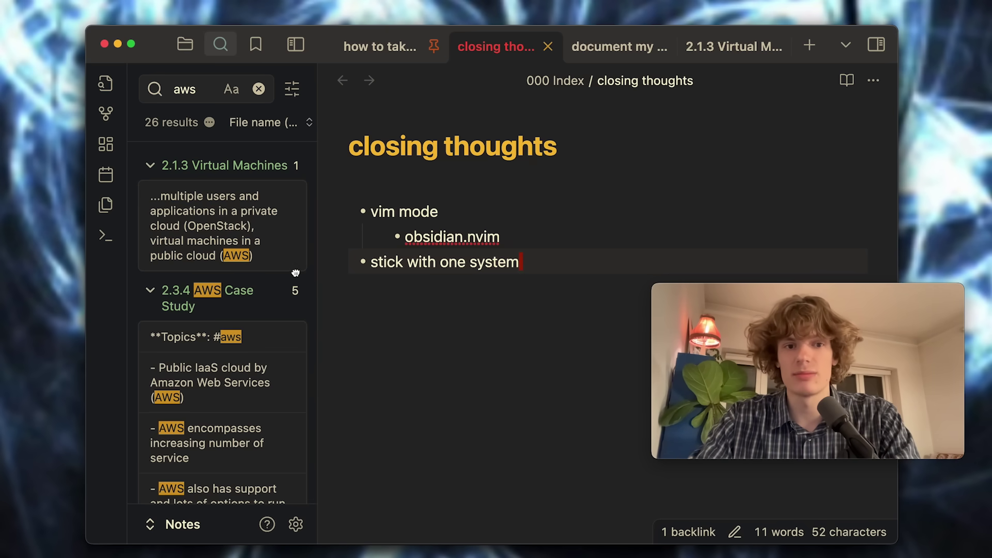
pyautogui.press('super+backslash')
pyautogui.press('o')
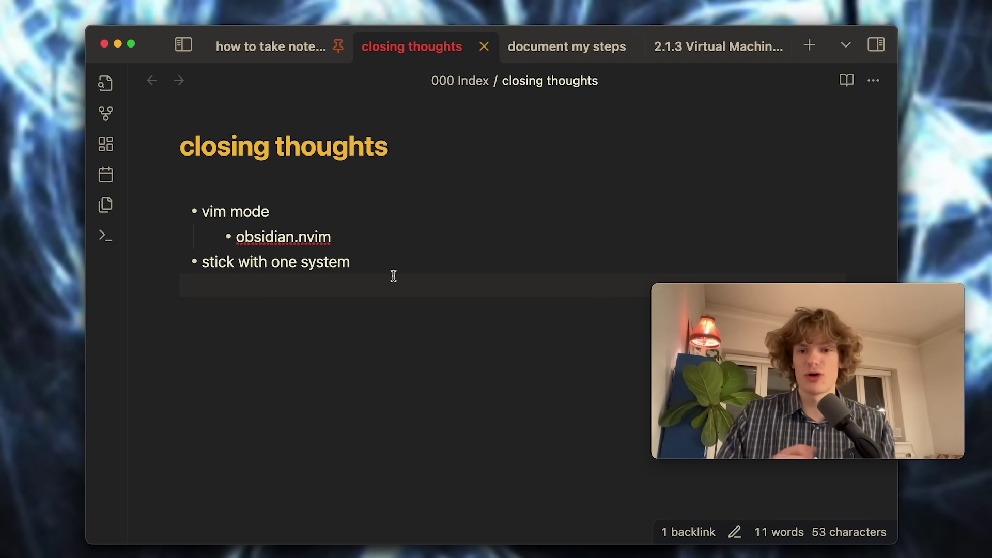
pyautogui.moveTo(727, 290); pyautogui.dragTo(611, 307)
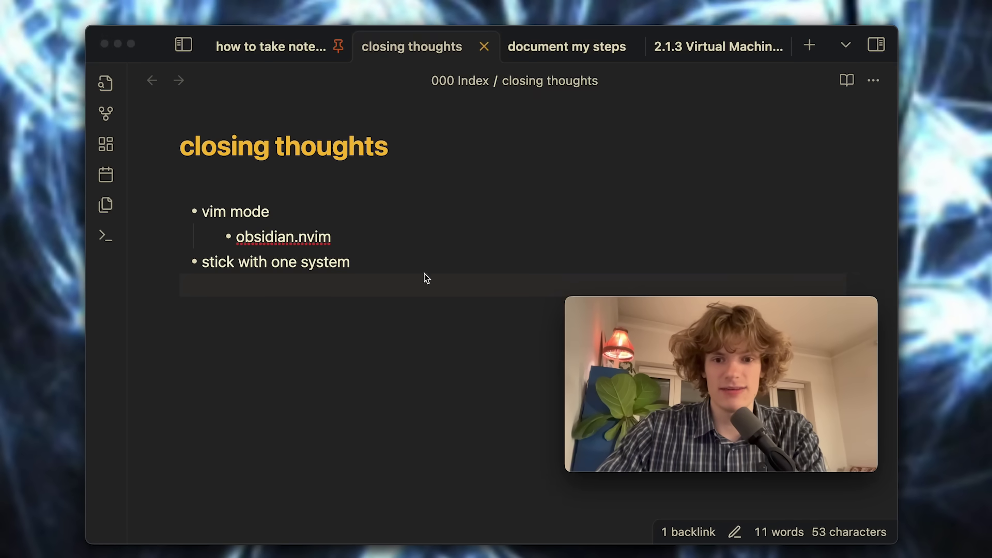
pyautogui.doubleClick(398, 272)
pyautogui.moveTo(398, 272); pyautogui.dragTo(202, 177)
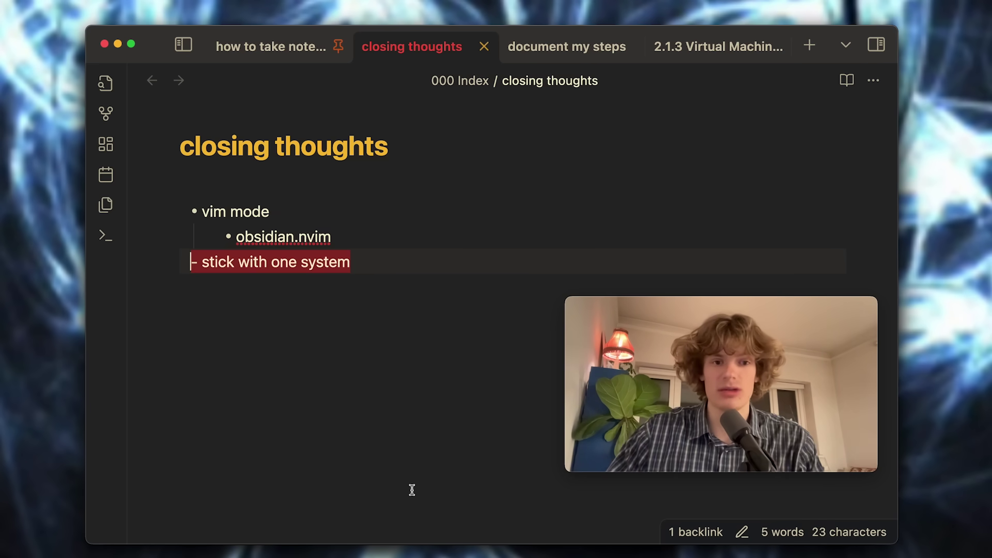
pyautogui.click(630, 360)
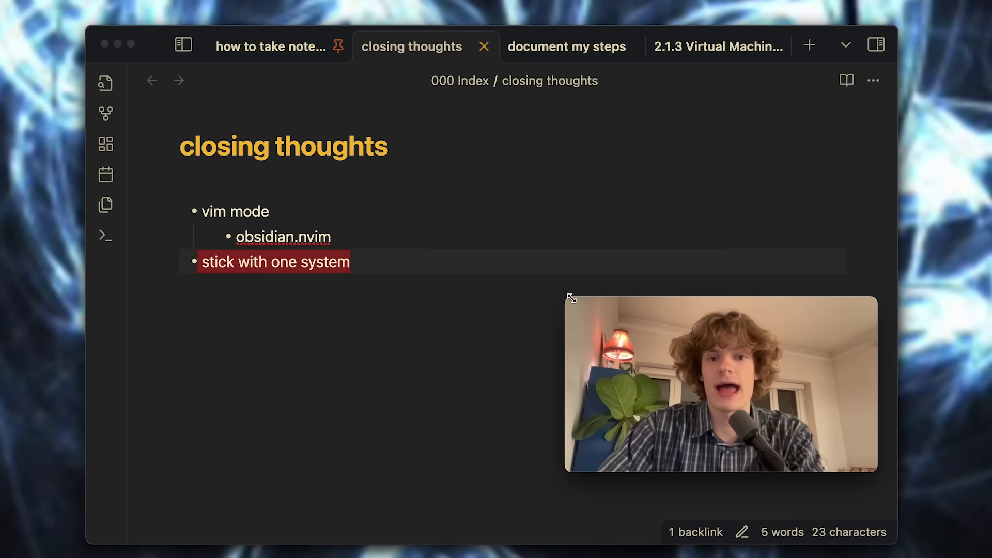
pyautogui.moveTo(566, 298); pyautogui.dragTo(190, 85)
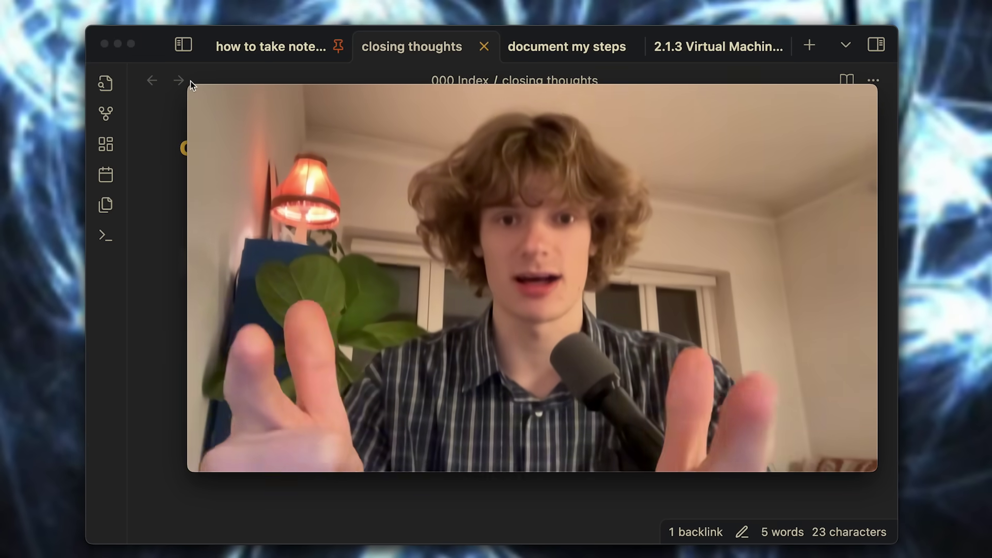